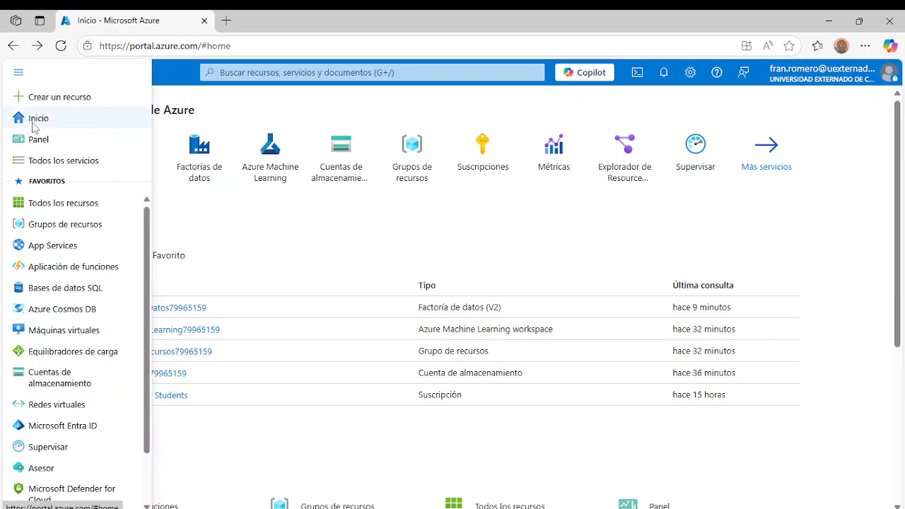
{"action": "left_click", "coordinate": [31, 118]}
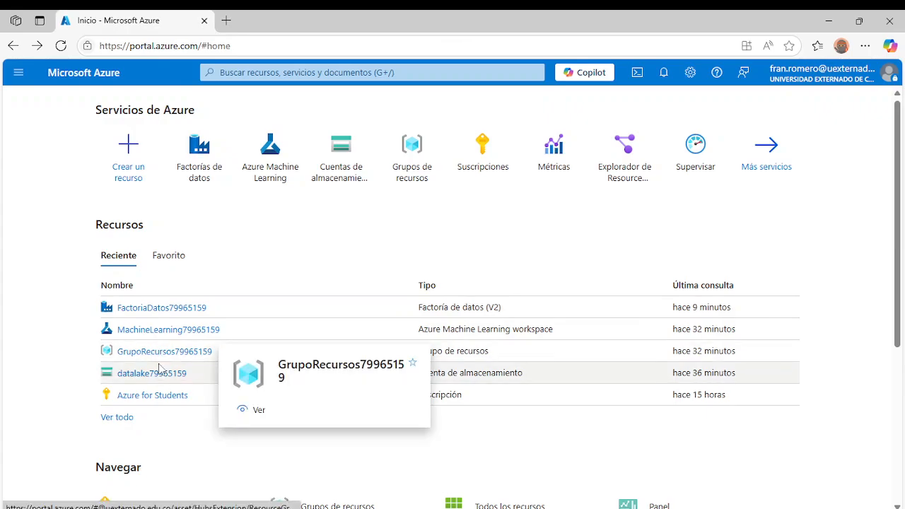
{"action": "mouse_move", "coordinate": [160, 378]}
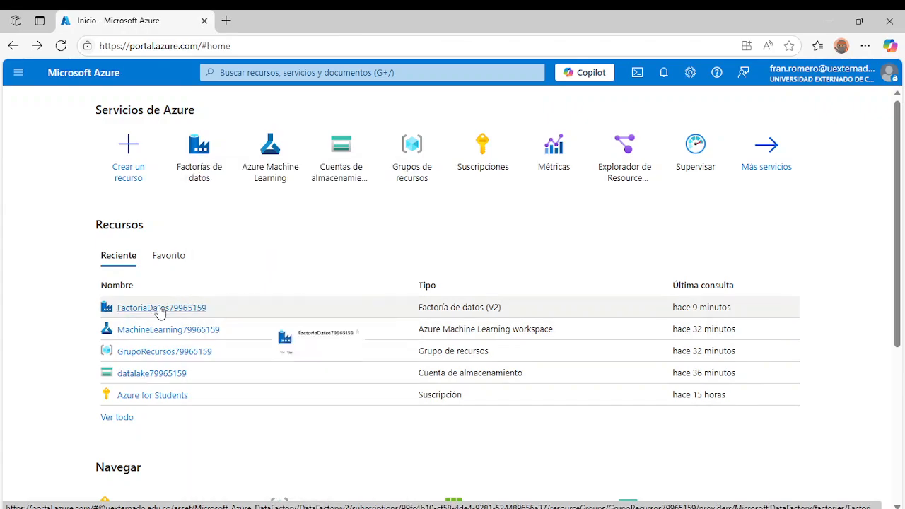
{"action": "mouse_move", "coordinate": [157, 337]}
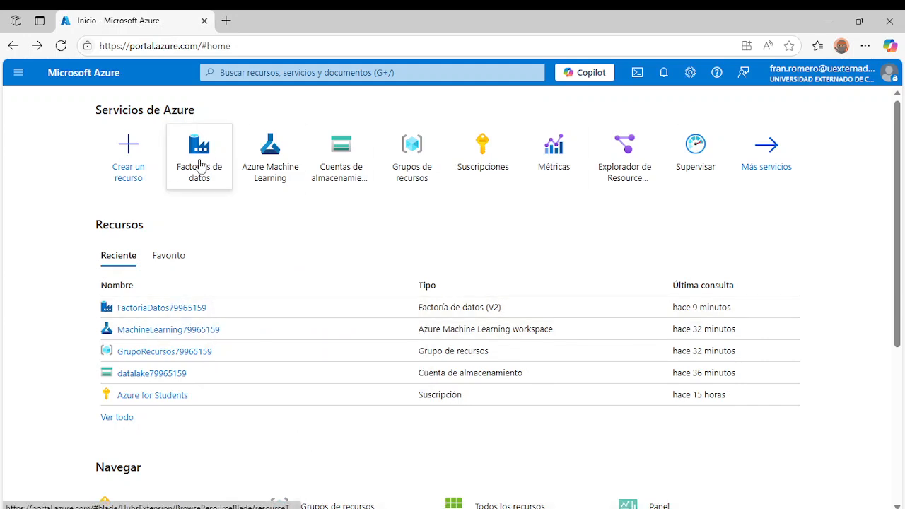
{"action": "mouse_move", "coordinate": [188, 164]}
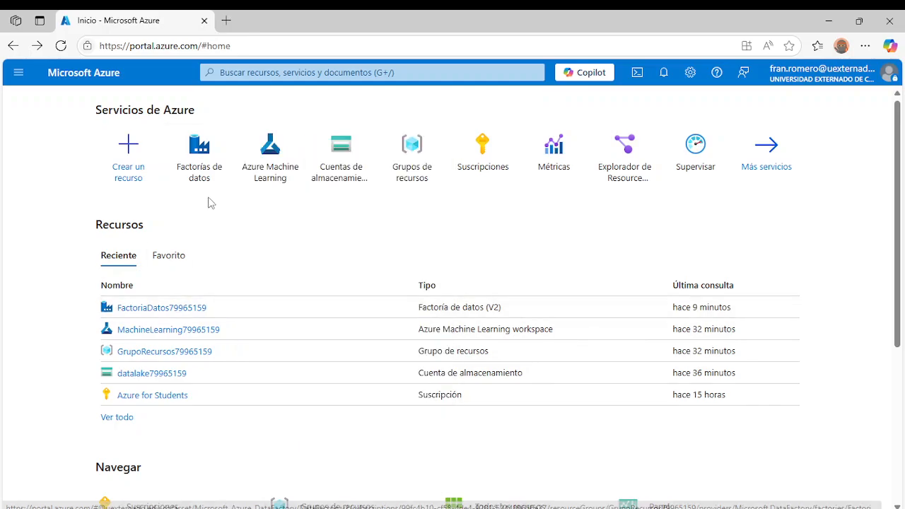
{"action": "left_click", "coordinate": [150, 309]}
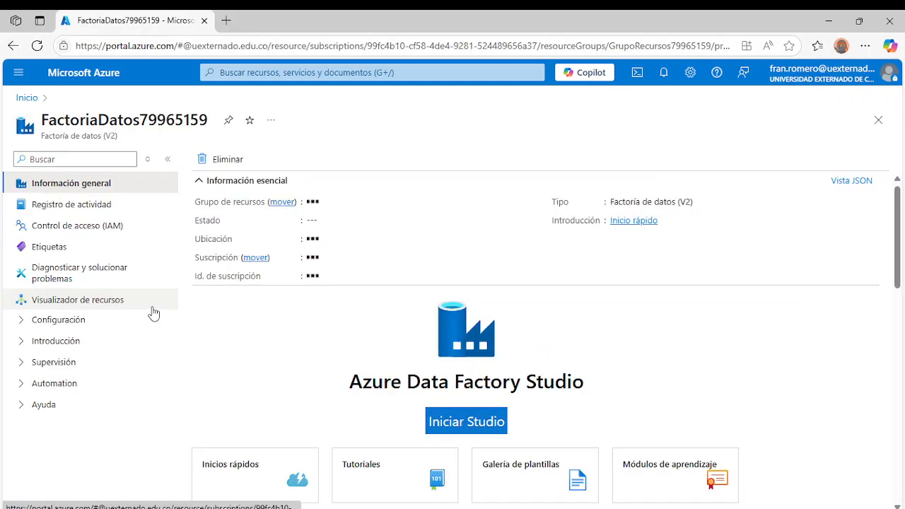
{"action": "left_click", "coordinate": [14, 47]}
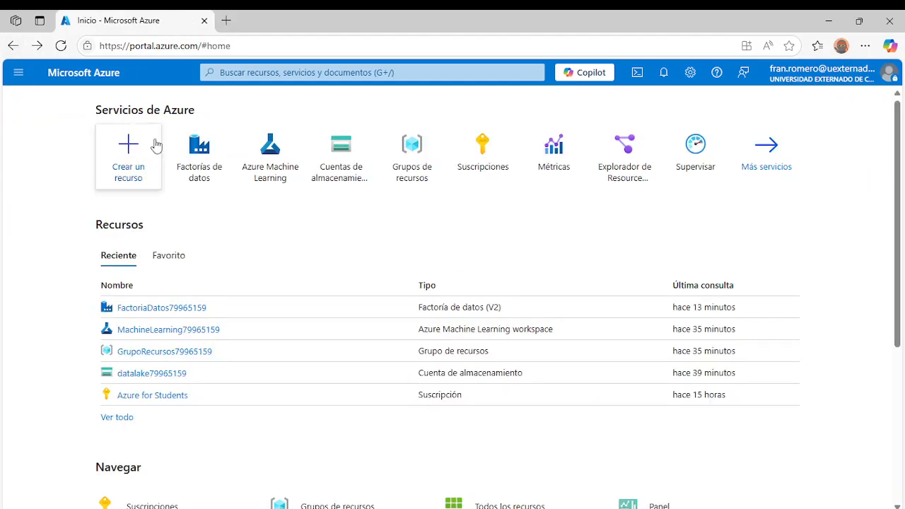
- Open the existing FactoriaDatos data factory from the list of data factories and collapse the list beside it
{"action": "mouse_move", "coordinate": [201, 157]}
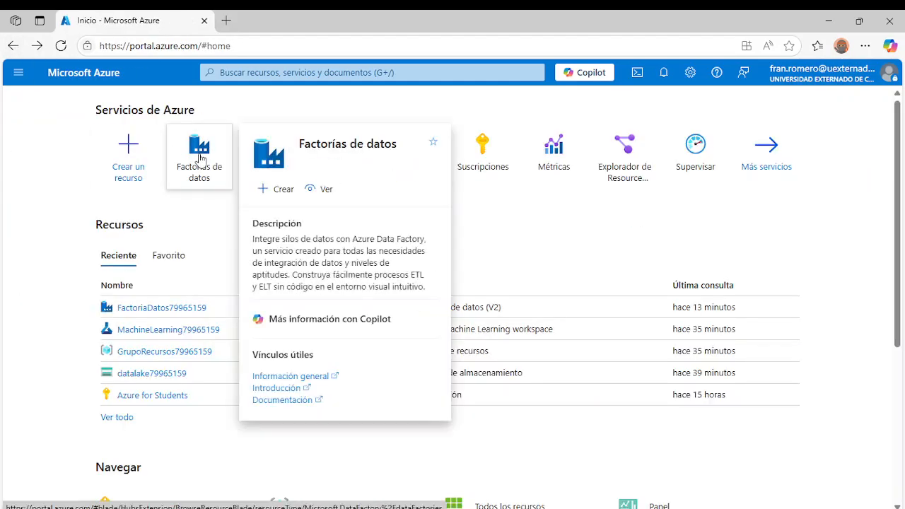
{"action": "left_click", "coordinate": [187, 170]}
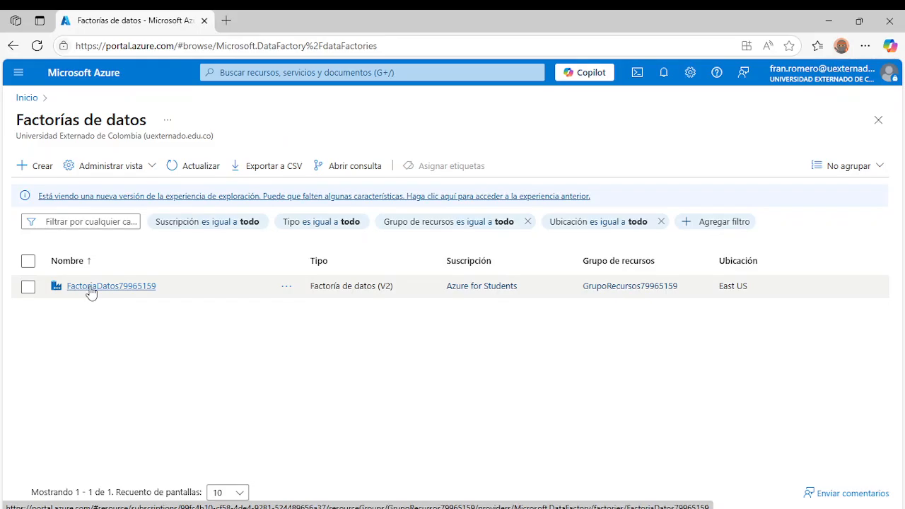
{"action": "left_click", "coordinate": [91, 288]}
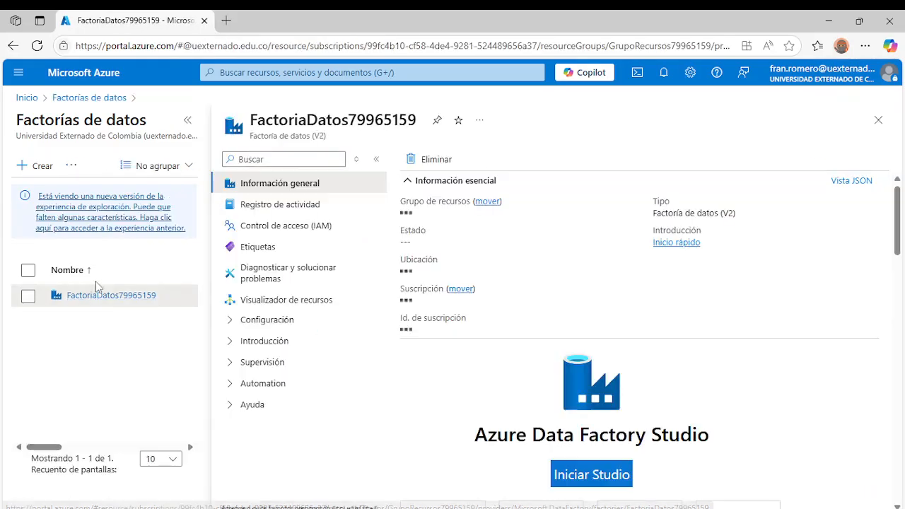
{"action": "left_click", "coordinate": [187, 120]}
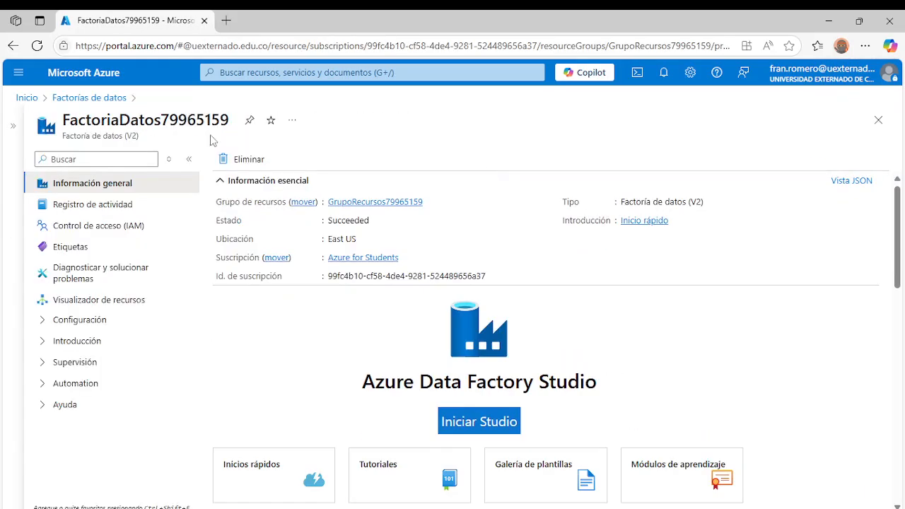
- Launch Azure Data Factory Studio from the data factory's overview page
{"action": "scroll", "coordinate": [669, 402], "scroll_direction": "down", "scroll_amount": 2}
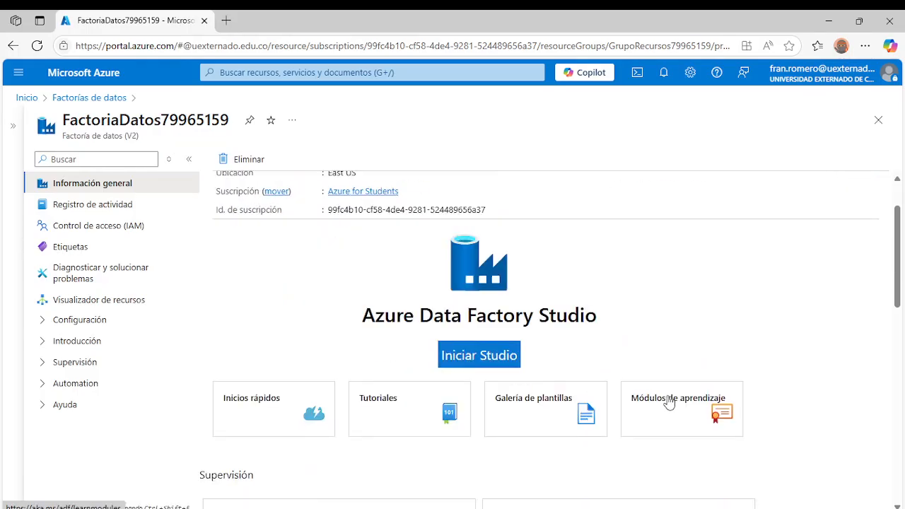
{"action": "scroll", "coordinate": [669, 403], "scroll_direction": "up", "scroll_amount": 2}
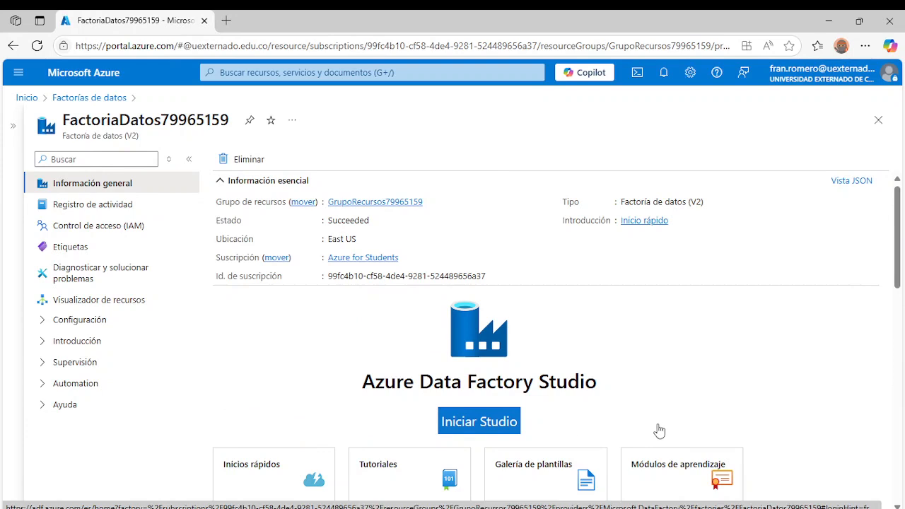
{"action": "scroll", "coordinate": [657, 431], "scroll_direction": "down", "scroll_amount": 2}
{"action": "scroll", "coordinate": [659, 453], "scroll_direction": "up", "scroll_amount": 1}
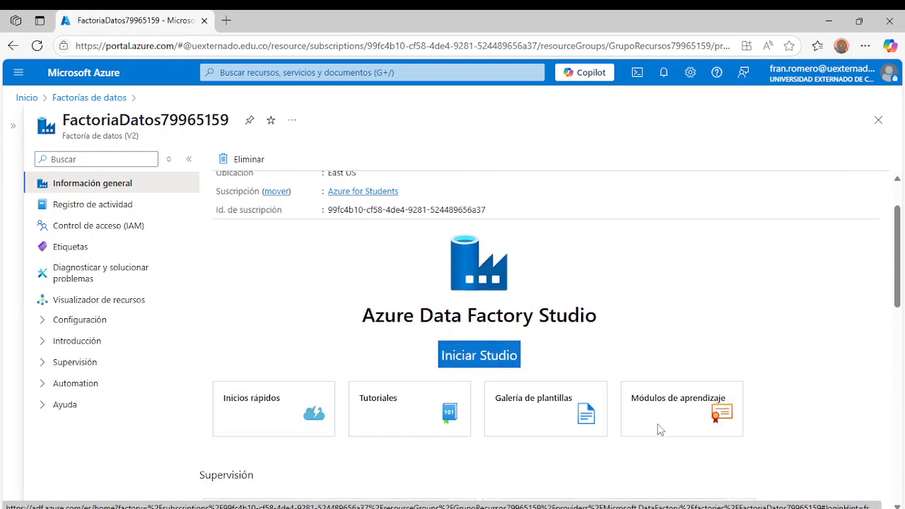
{"action": "left_click", "coordinate": [481, 357]}
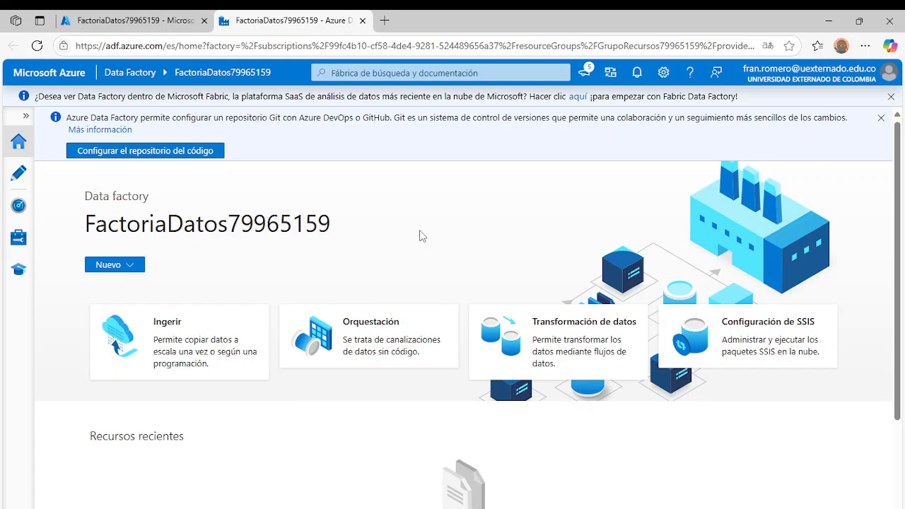
- Go to the factory's authoring area and start a new dataset under Conjuntos de datos
{"action": "left_click", "coordinate": [19, 176]}
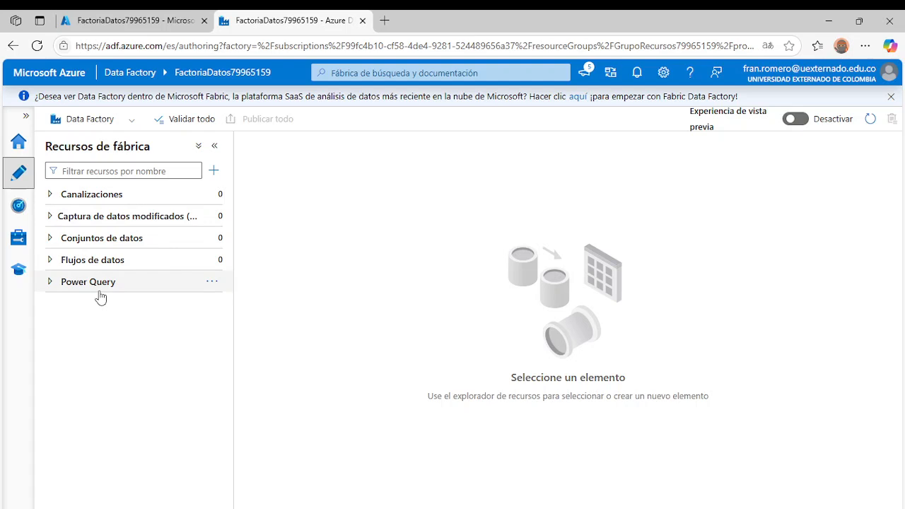
{"action": "left_click", "coordinate": [51, 198]}
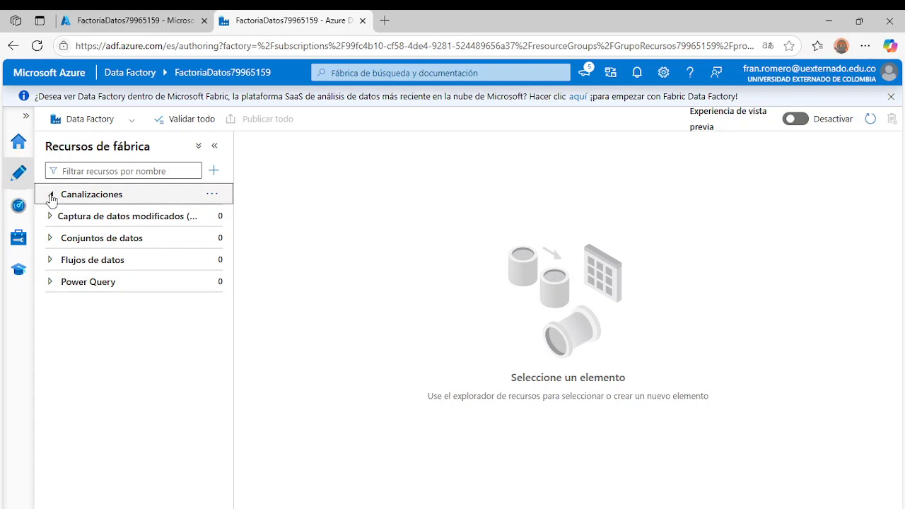
{"action": "left_click", "coordinate": [87, 243]}
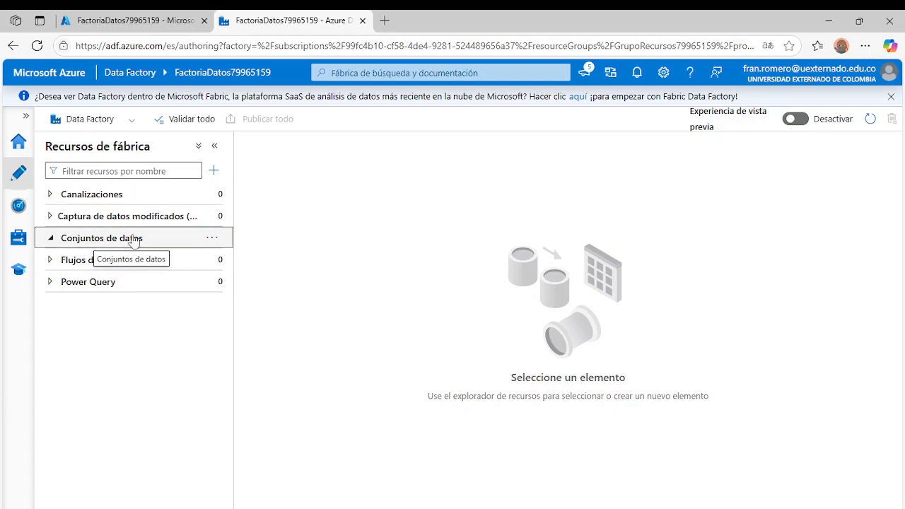
{"action": "left_click", "coordinate": [212, 242]}
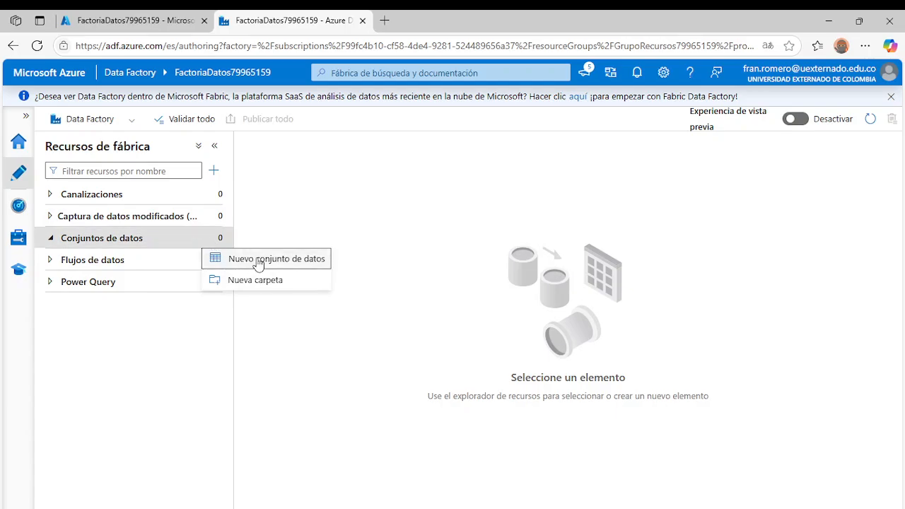
{"action": "left_click", "coordinate": [259, 263]}
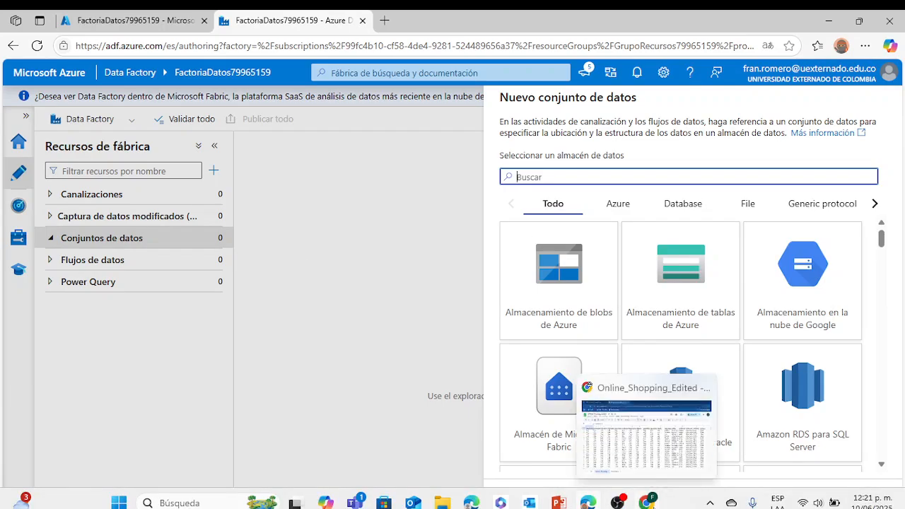
- Switch to the Online_Shopping_Edited spreadsheet in Google Sheets and open its Publicar en la Web settings
{"action": "left_click", "coordinate": [648, 503]}
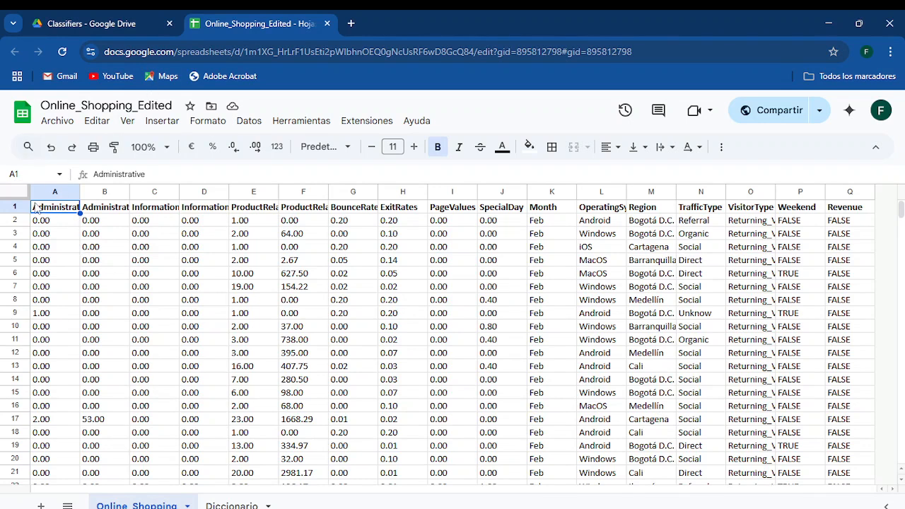
{"action": "left_click", "coordinate": [57, 121]}
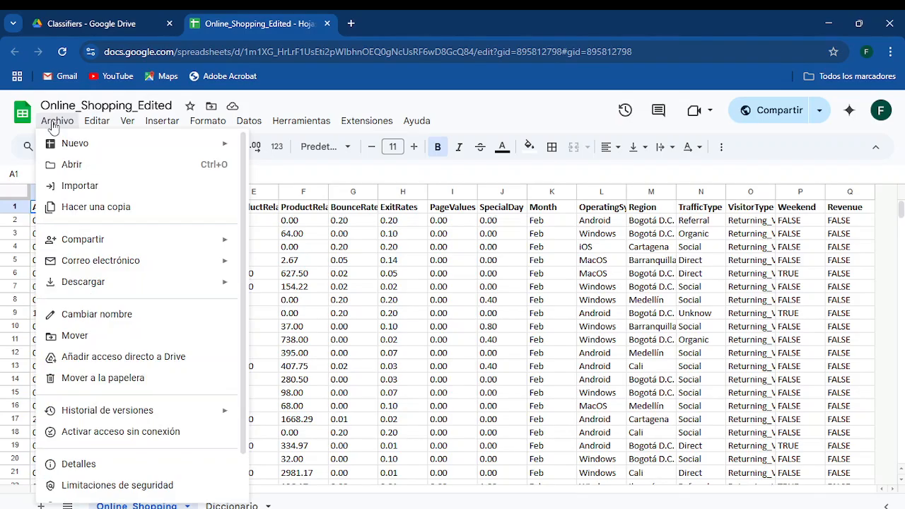
{"action": "mouse_move", "coordinate": [85, 245]}
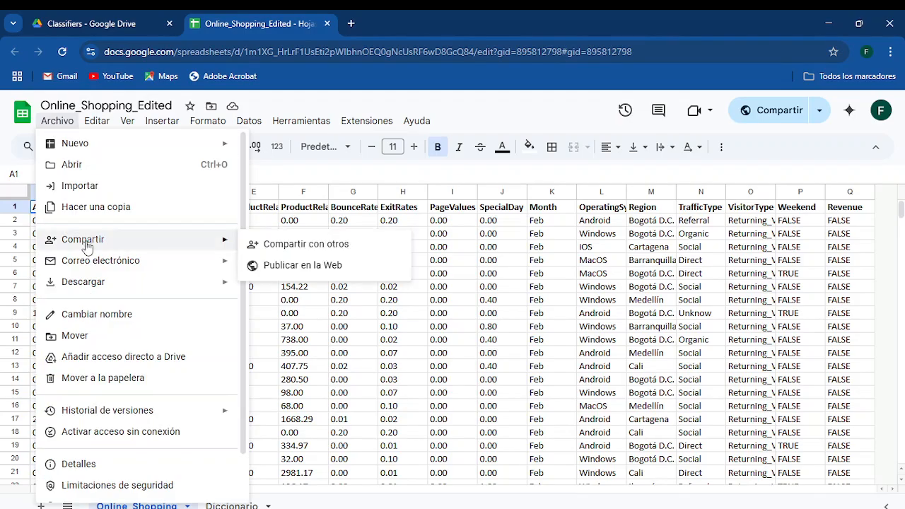
{"action": "left_click", "coordinate": [307, 266]}
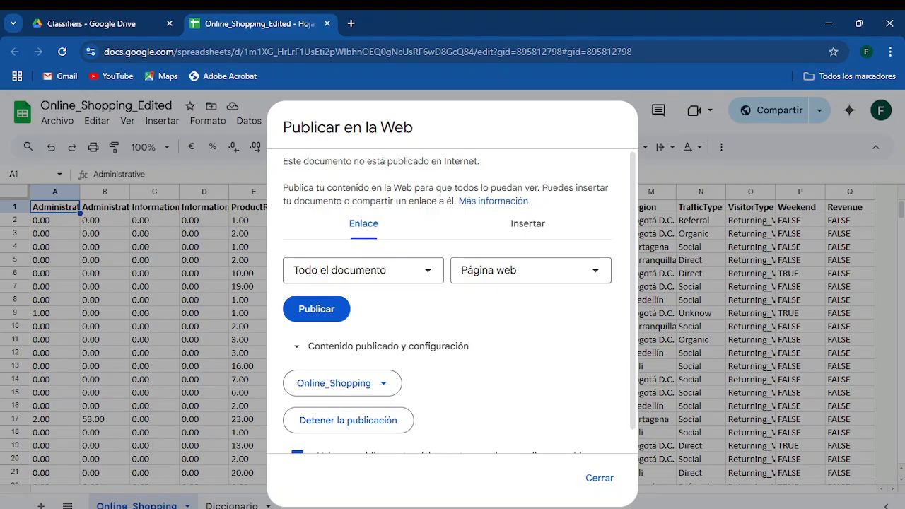
- Set the web publication link to the Online_Shopping sheet in comma-separated values format and select the link text
{"action": "left_click", "coordinate": [428, 275]}
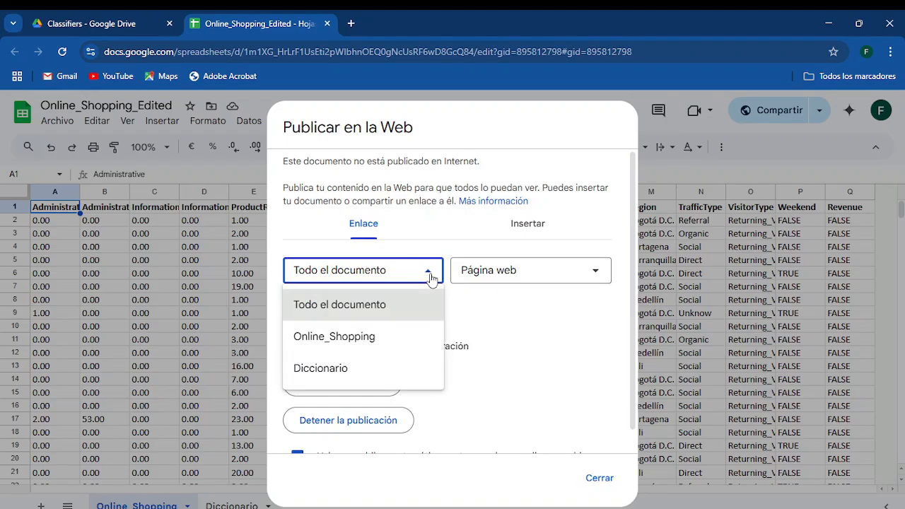
{"action": "left_click", "coordinate": [352, 339]}
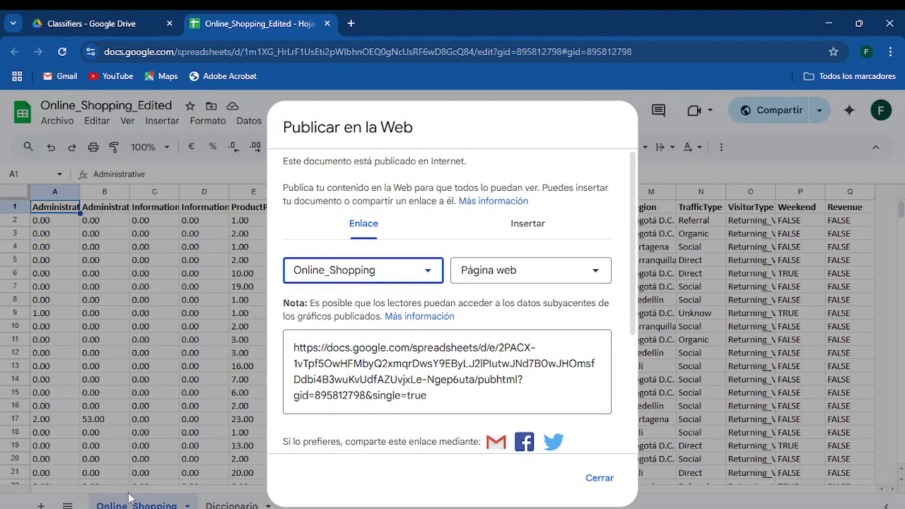
{"action": "left_click", "coordinate": [600, 275]}
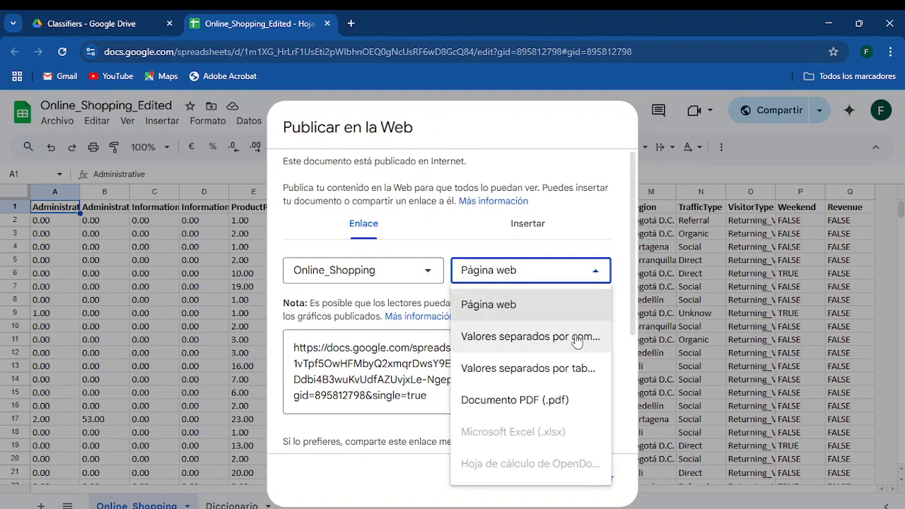
{"action": "left_click", "coordinate": [577, 338]}
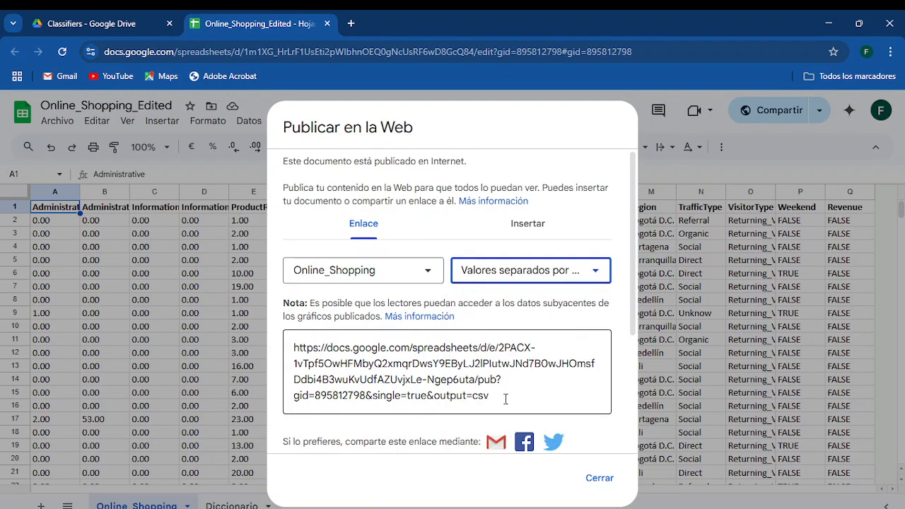
{"action": "left_click", "coordinate": [506, 399]}
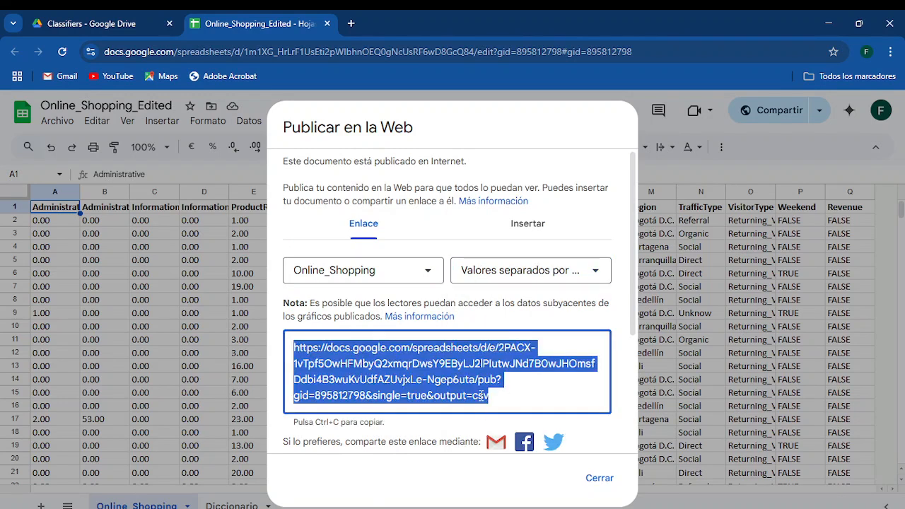
- Try the tab-separated values and PDF formats for the published link, and set it back to comma-separated values
{"action": "left_click", "coordinate": [598, 271]}
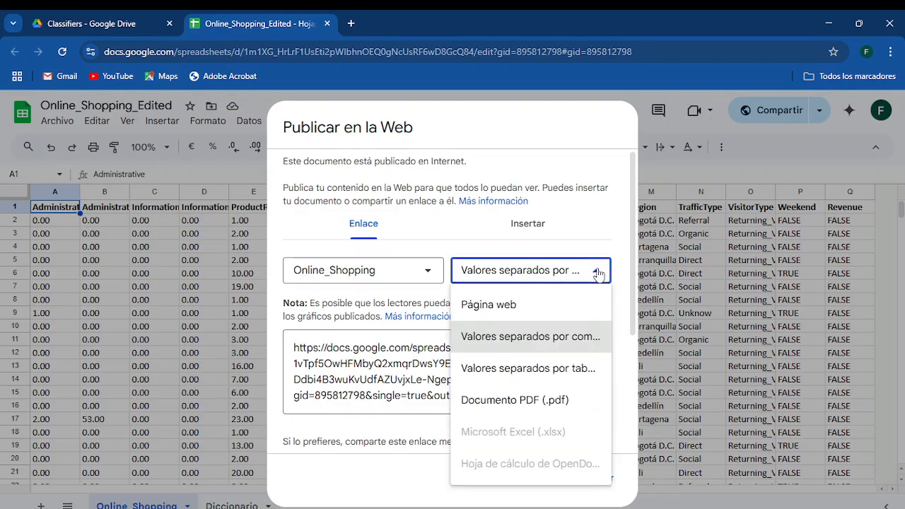
{"action": "left_click", "coordinate": [502, 368]}
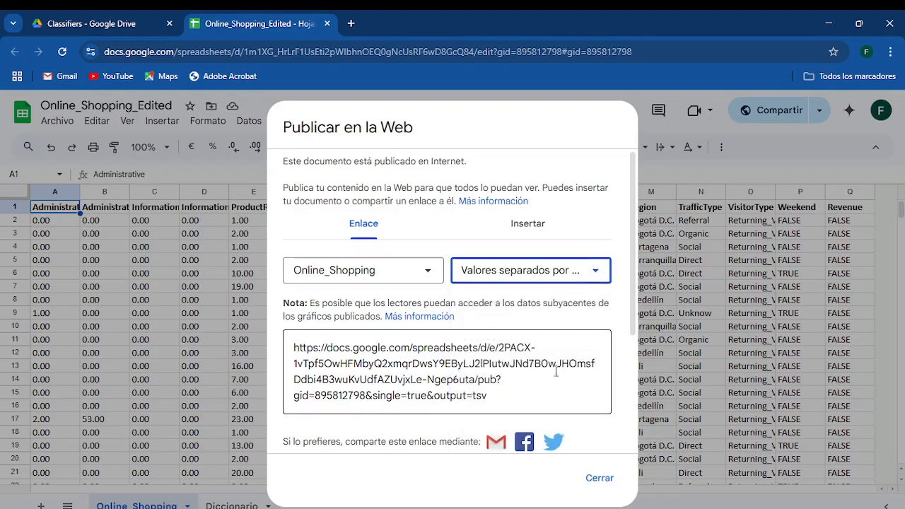
{"action": "left_click", "coordinate": [494, 396]}
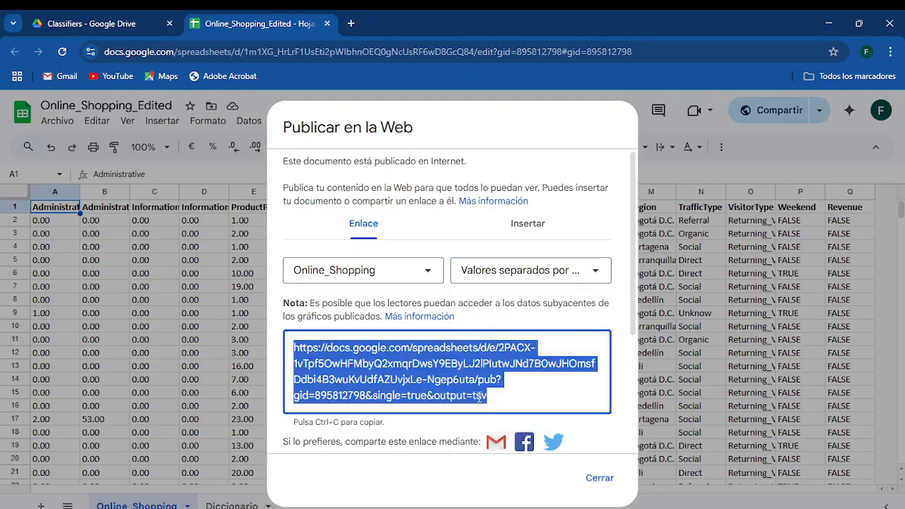
{"action": "left_click", "coordinate": [588, 275]}
{"action": "left_click", "coordinate": [502, 399]}
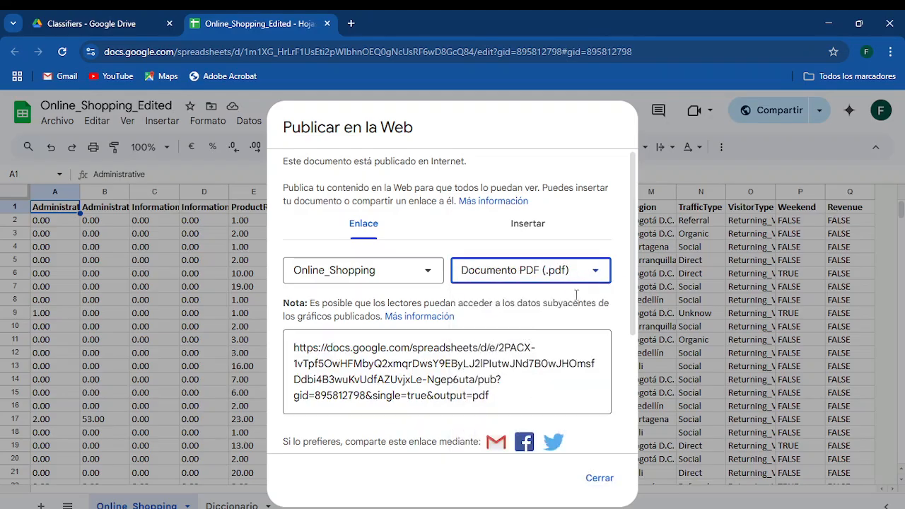
{"action": "left_click", "coordinate": [592, 271]}
{"action": "left_click", "coordinate": [566, 341]}
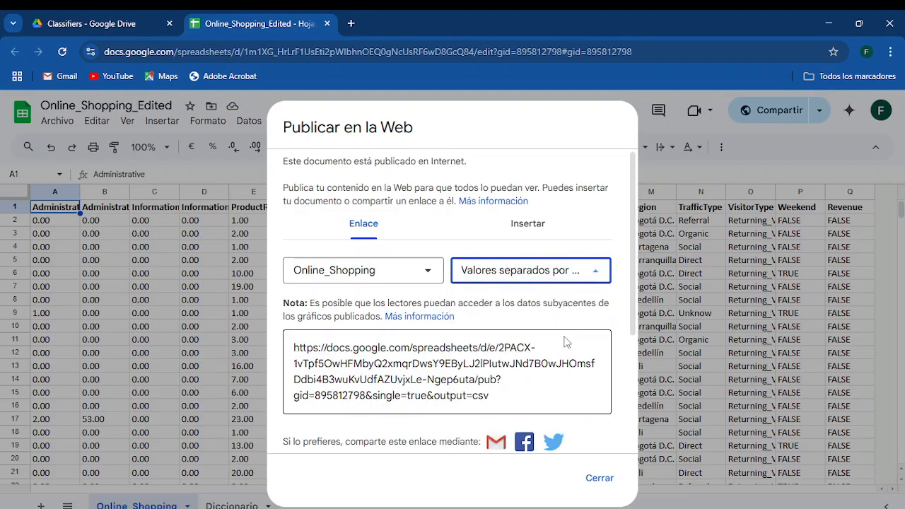
- Select the full published CSV link of the Online_Shopping sheet and check the remaining publication settings
{"action": "left_click", "coordinate": [505, 397]}
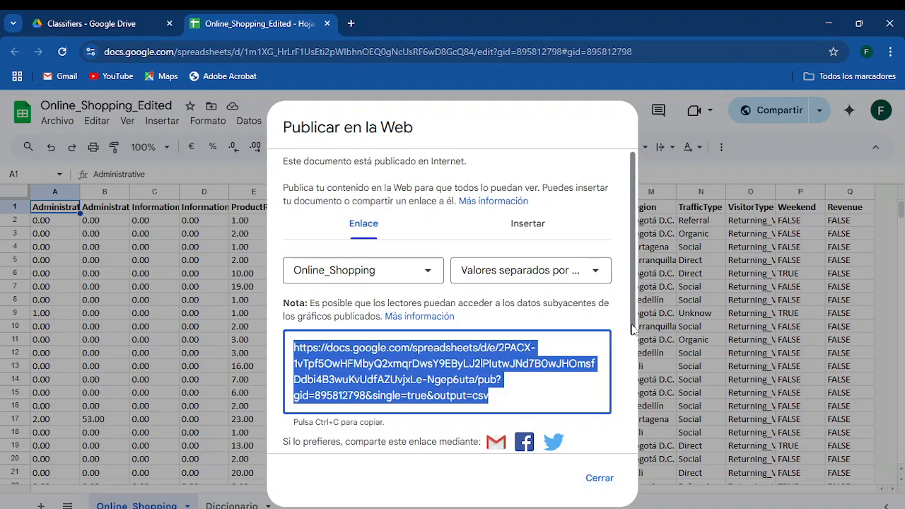
{"action": "scroll", "coordinate": [628, 425], "scroll_direction": "down", "scroll_amount": 3}
{"action": "scroll", "coordinate": [608, 382], "scroll_direction": "up", "scroll_amount": 3}
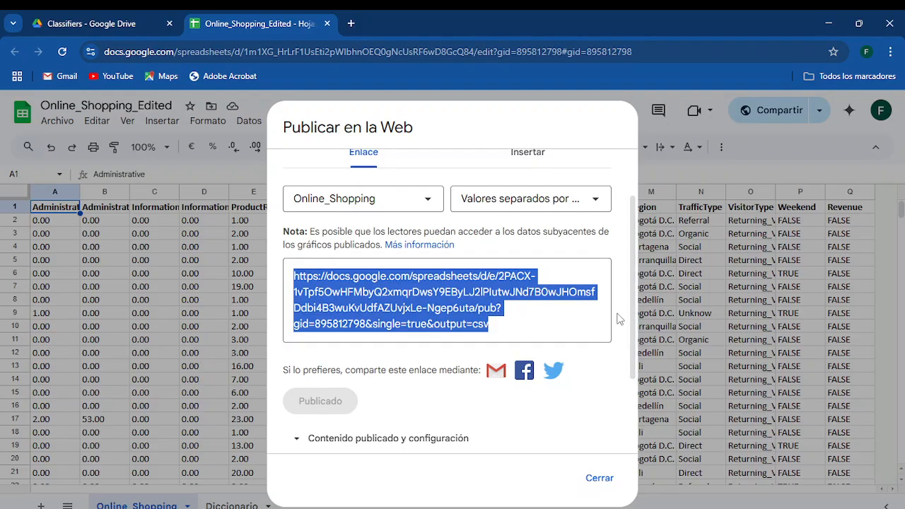
- Close the web publishing settings and switch to the Azure Data Factory window with the new dataset form
{"action": "left_click", "coordinate": [598, 478]}
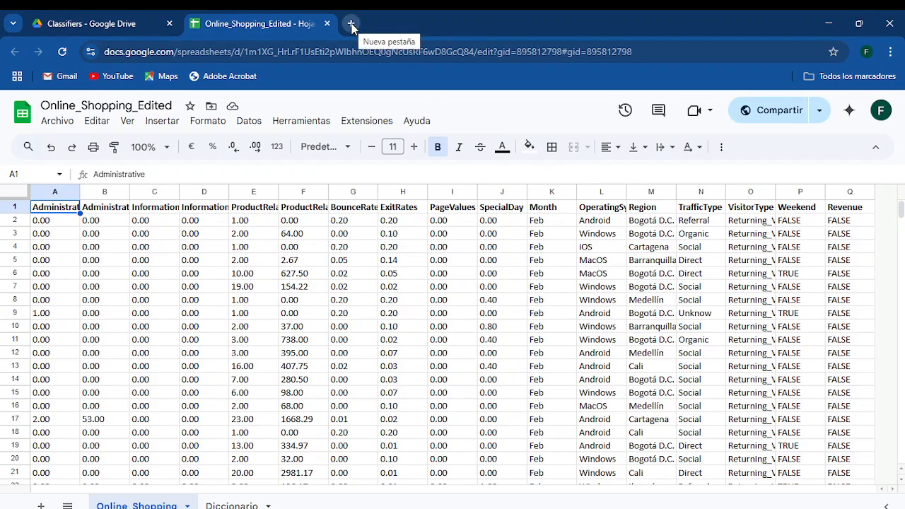
{"action": "mouse_move", "coordinate": [617, 503]}
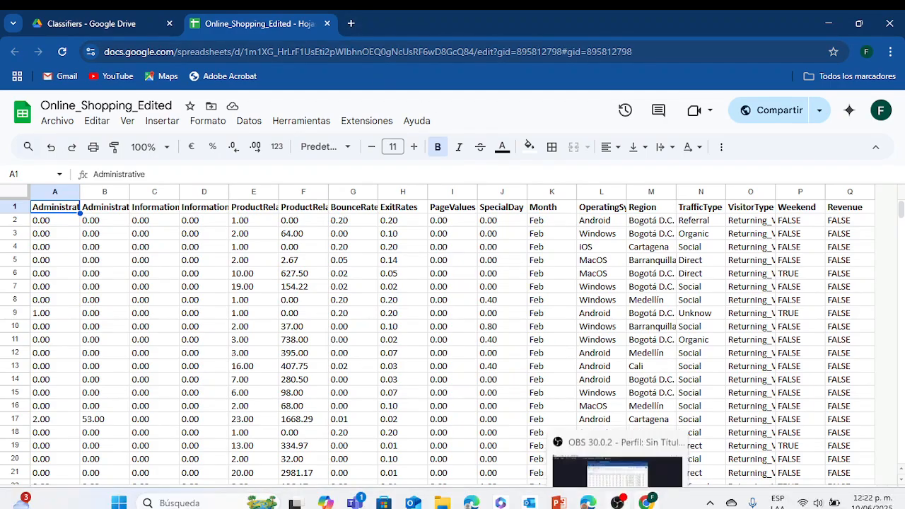
{"action": "mouse_move", "coordinate": [587, 503]}
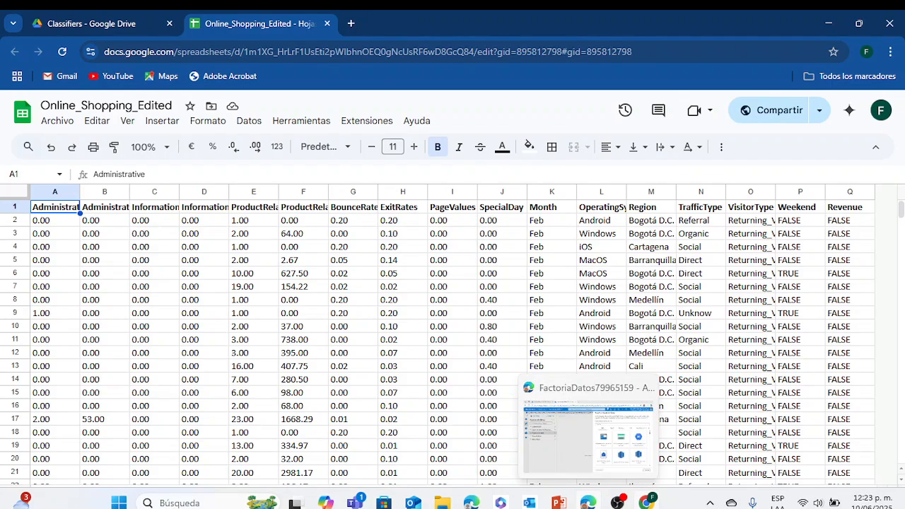
{"action": "left_click", "coordinate": [588, 502]}
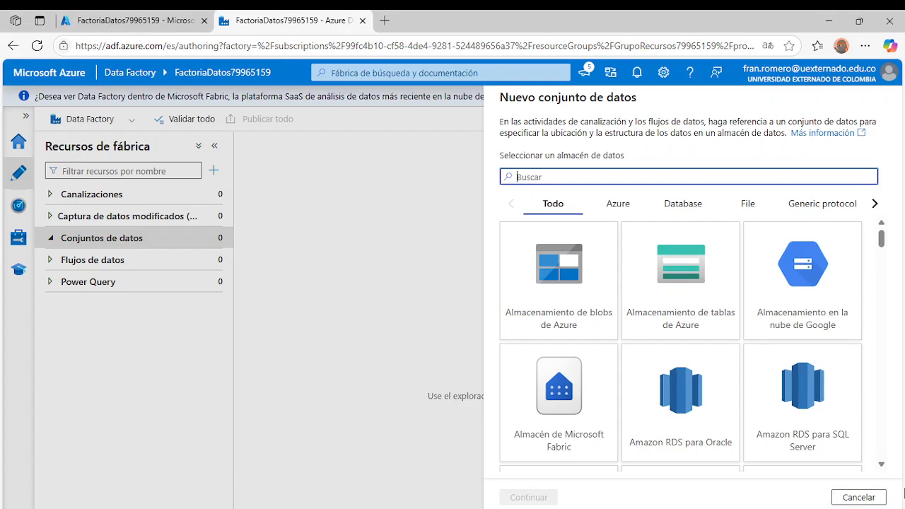
- Cancel the open new dataset form and start a new dataset again from Conjuntos de datos
{"action": "left_click", "coordinate": [859, 497]}
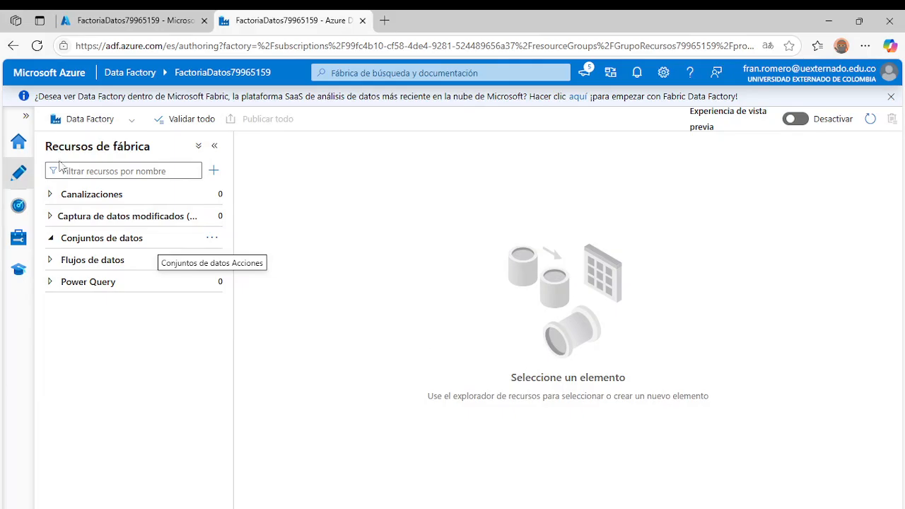
{"action": "left_click", "coordinate": [214, 239]}
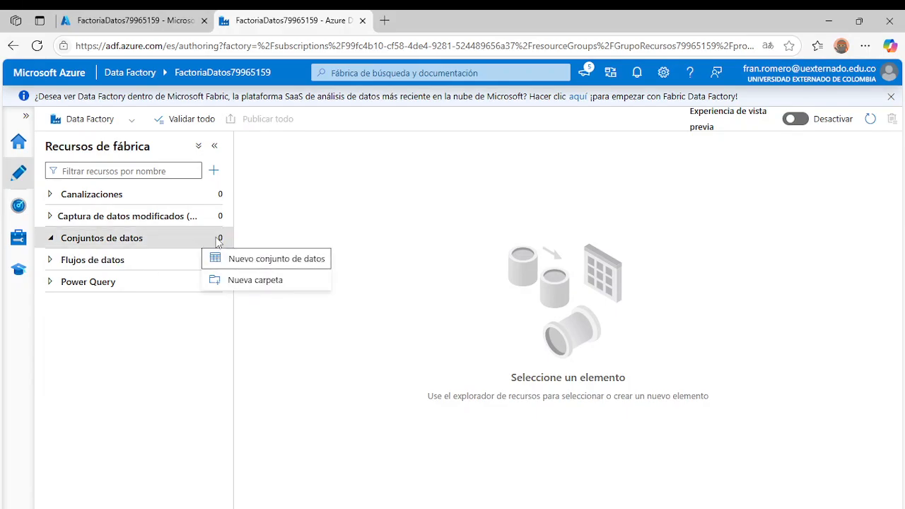
{"action": "left_click", "coordinate": [256, 261]}
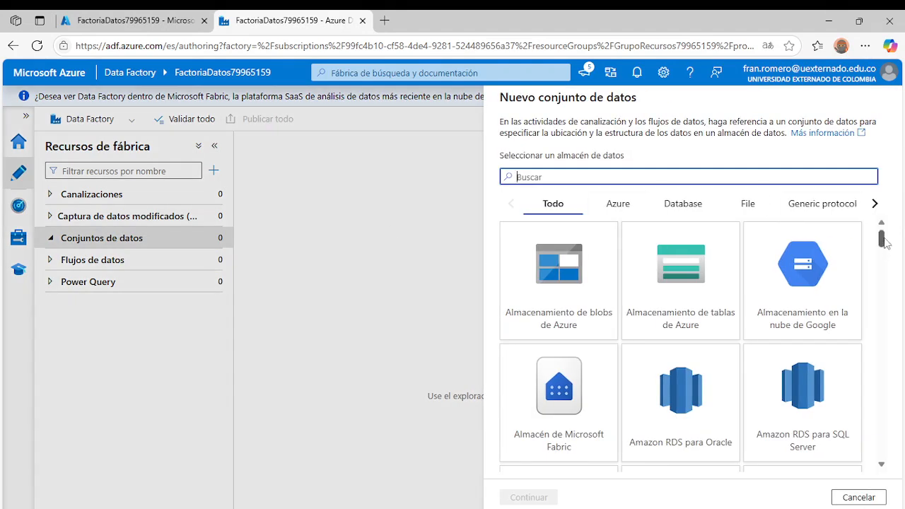
- Look through the available data stores and choose HTTP as the data store of the new dataset
{"action": "left_click_drag", "start_coordinate": [884, 240], "coordinate": [875, 333]}
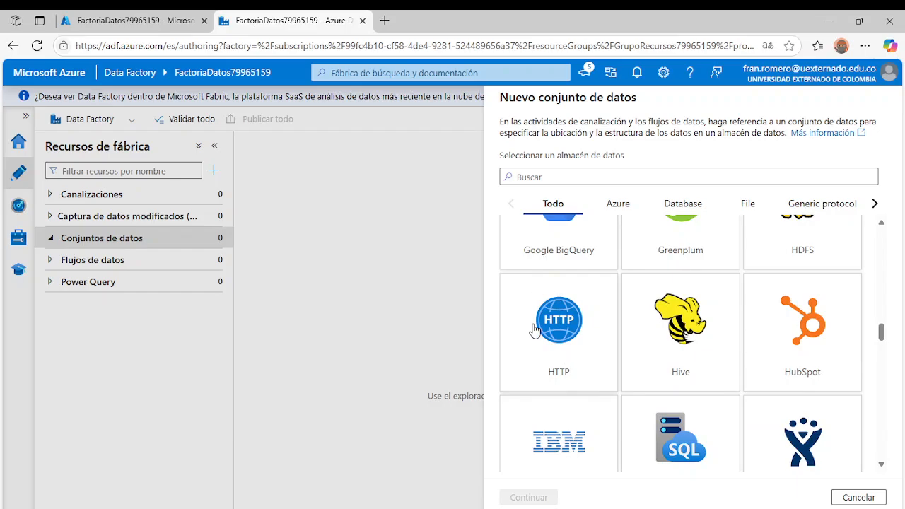
{"action": "left_click_drag", "start_coordinate": [885, 334], "coordinate": [882, 238]}
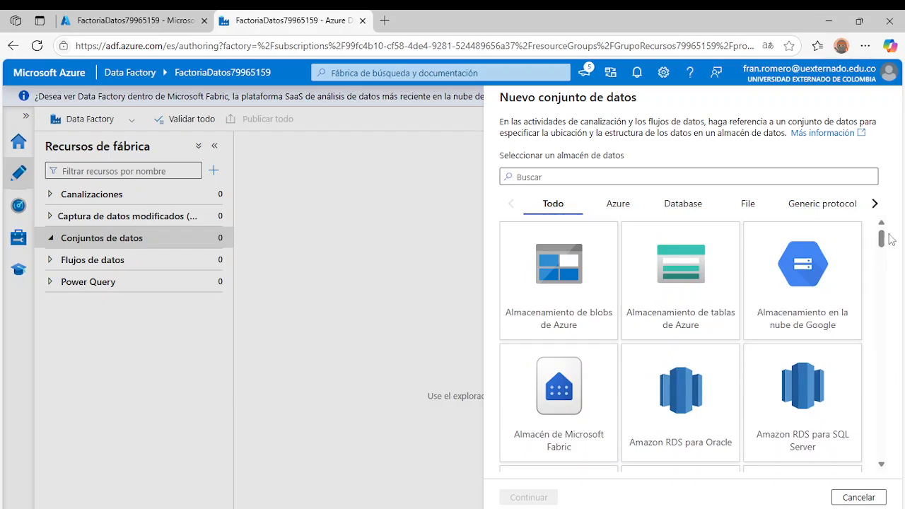
{"action": "scroll", "coordinate": [884, 244], "scroll_direction": "down", "scroll_amount": 1}
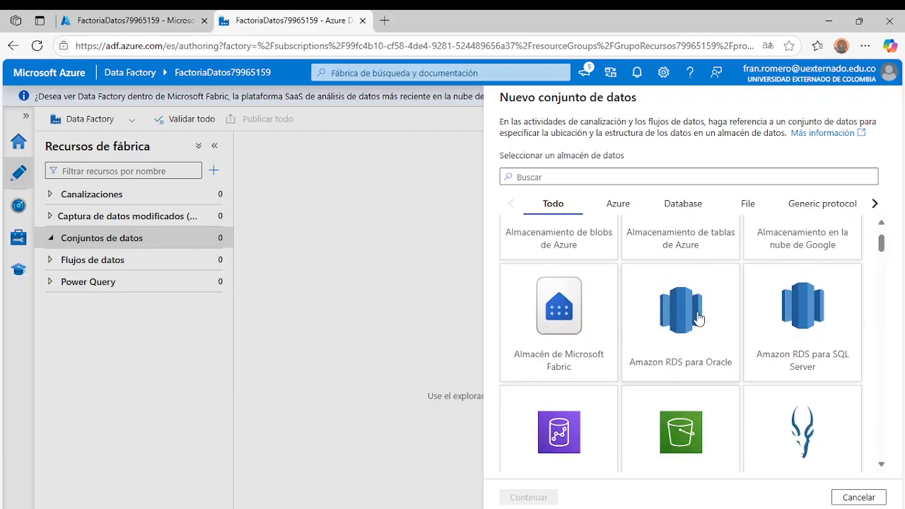
{"action": "scroll", "coordinate": [882, 247], "scroll_direction": "down", "scroll_amount": 1}
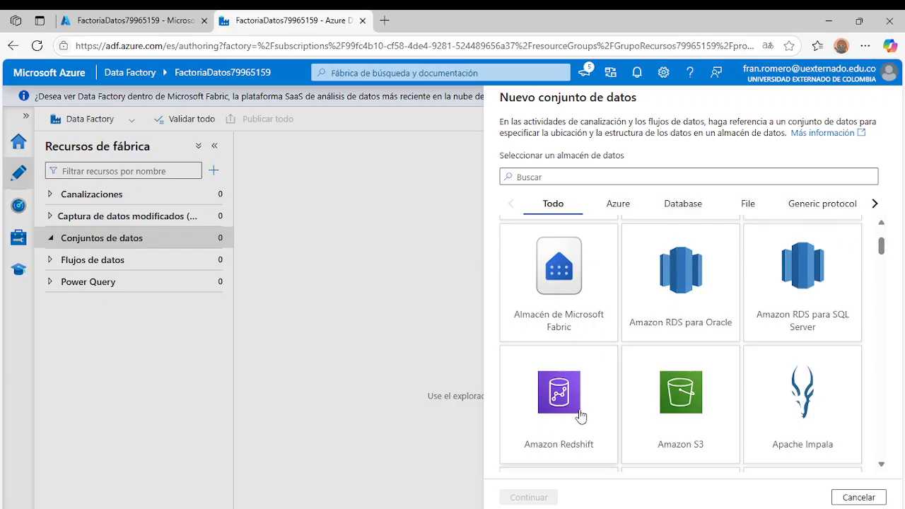
{"action": "left_click_drag", "start_coordinate": [885, 255], "coordinate": [884, 279]}
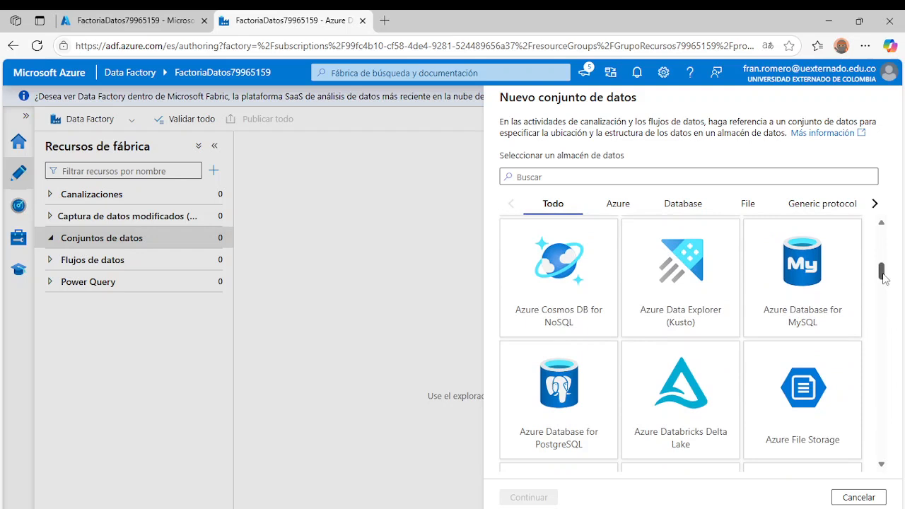
{"action": "left_click_drag", "start_coordinate": [884, 278], "coordinate": [886, 339]}
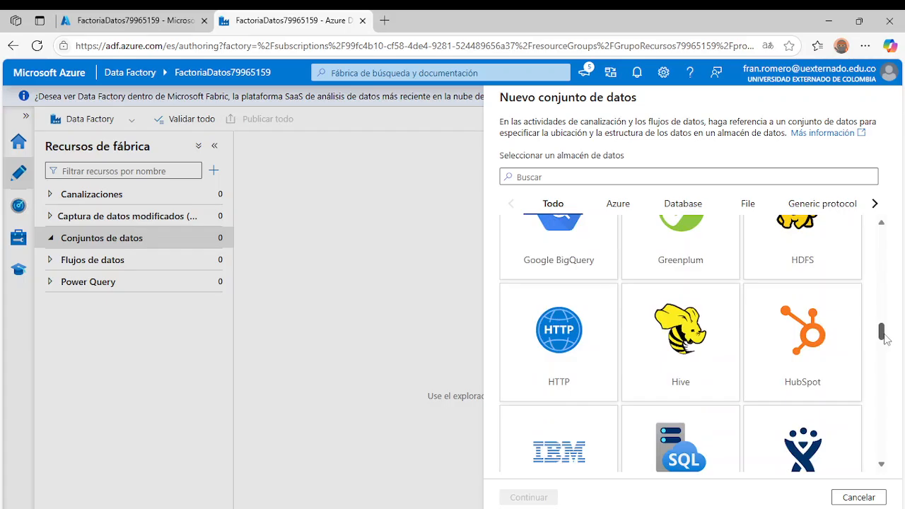
{"action": "left_click", "coordinate": [561, 344]}
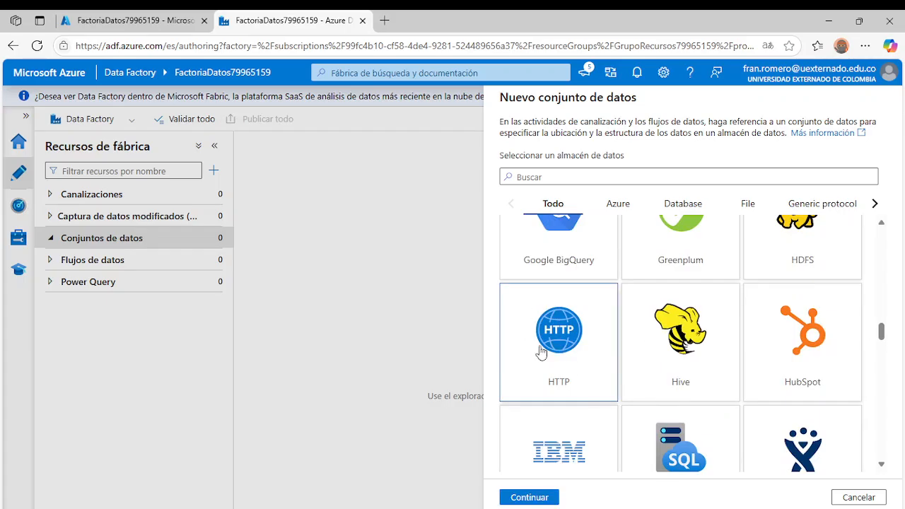
{"action": "double_click", "coordinate": [558, 336]}
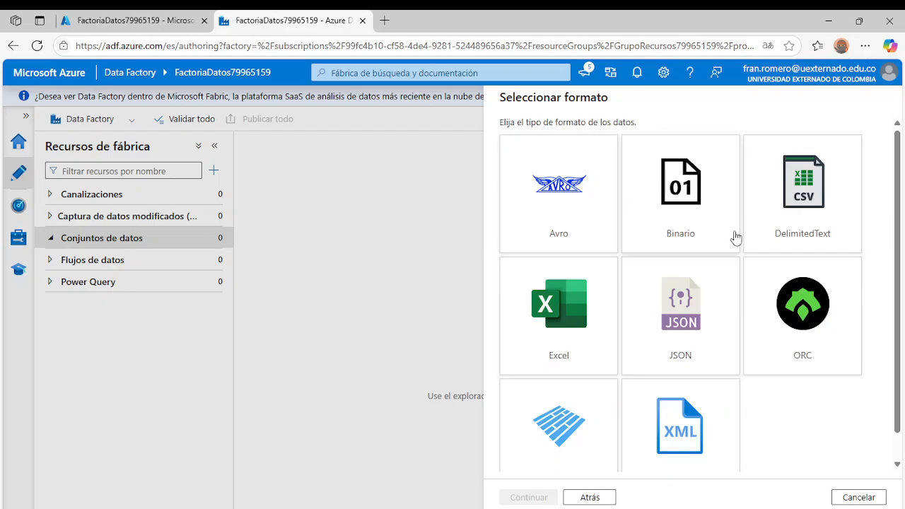
- Choose the DelimitedText format for the dataset and name it OnlineShoppingDataset
{"action": "left_click", "coordinate": [806, 194]}
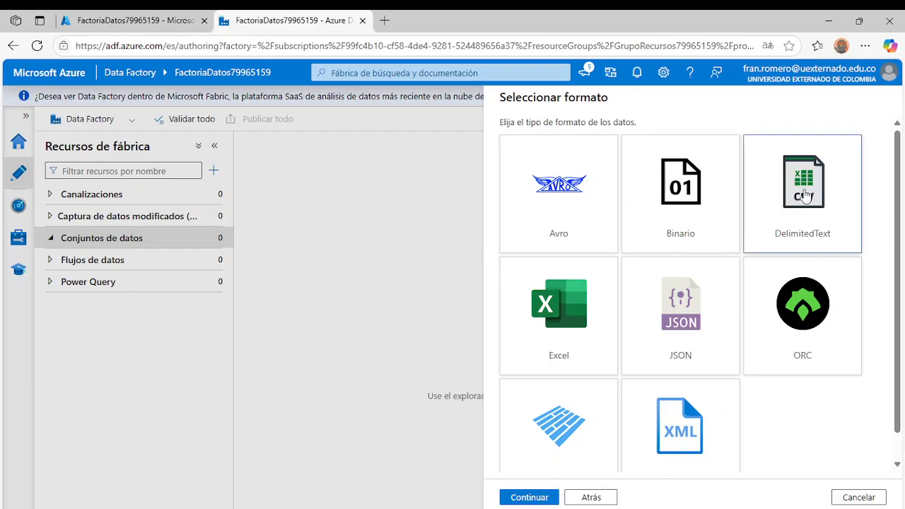
{"action": "double_click", "coordinate": [805, 194]}
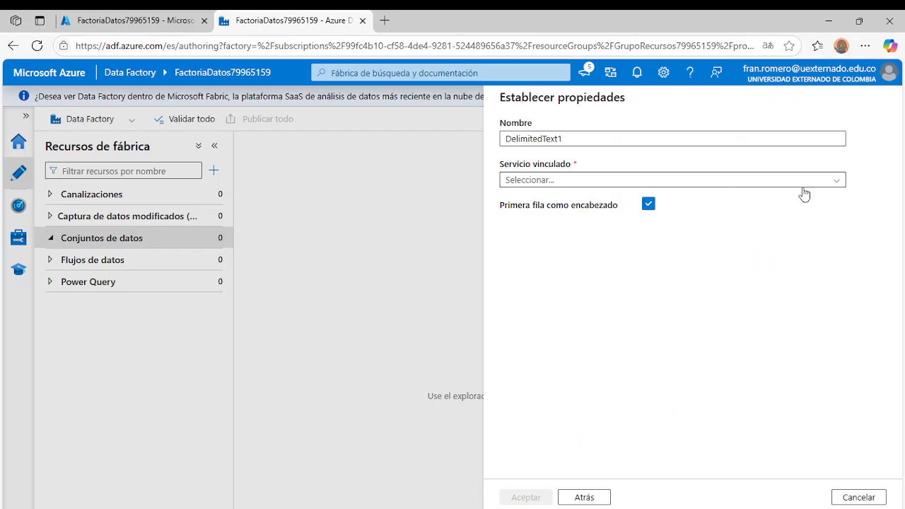
{"action": "left_click", "coordinate": [584, 143]}
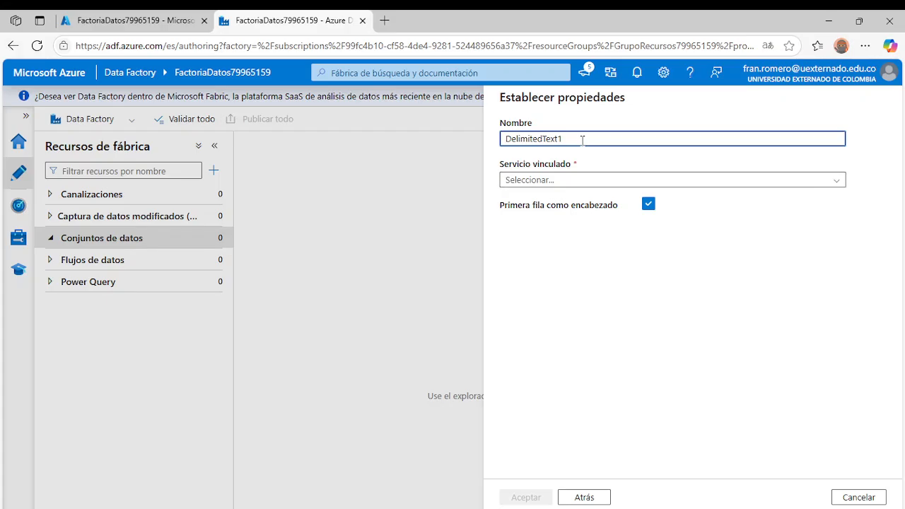
{"action": "left_click_drag", "start_coordinate": [582, 140], "coordinate": [426, 145]}
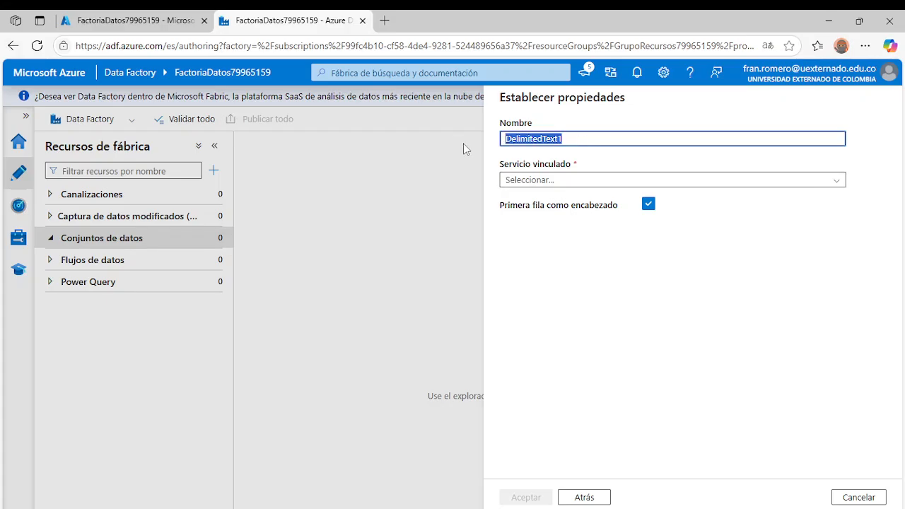
{"action": "type", "text": "Onli"}
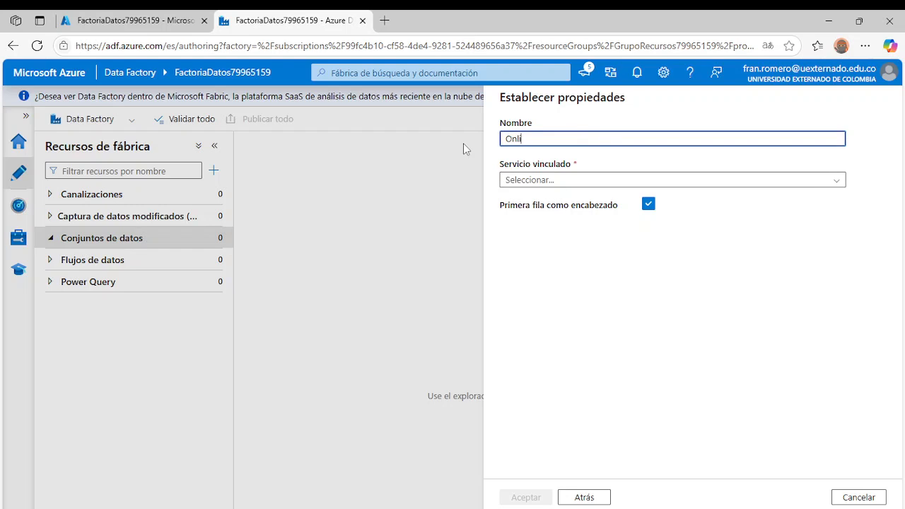
{"action": "type", "text": "neShoppingDataset"}
{"action": "left_click", "coordinate": [647, 182]}
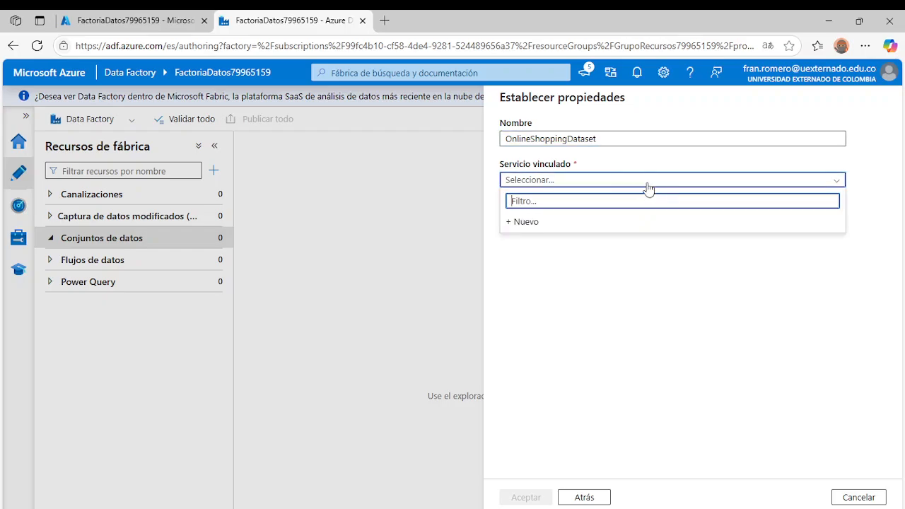
{"action": "left_click", "coordinate": [530, 222]}
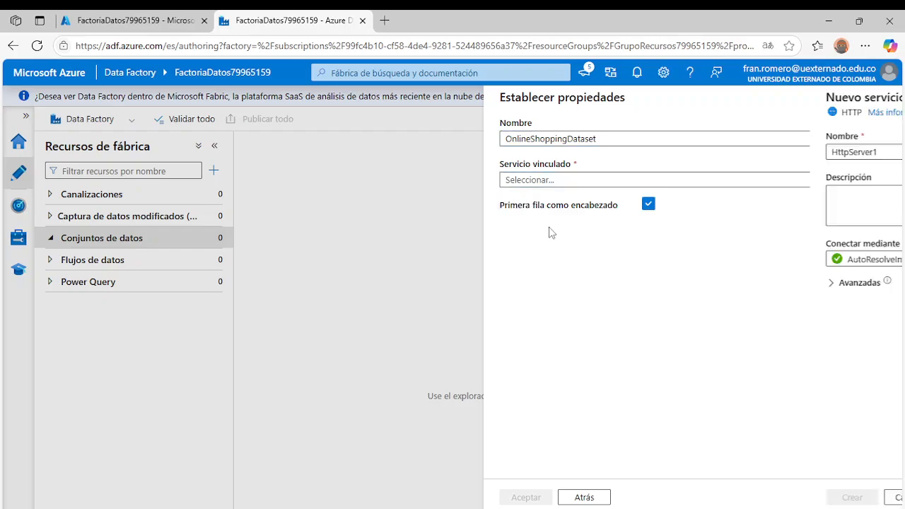
{"action": "left_click", "coordinate": [559, 151]}
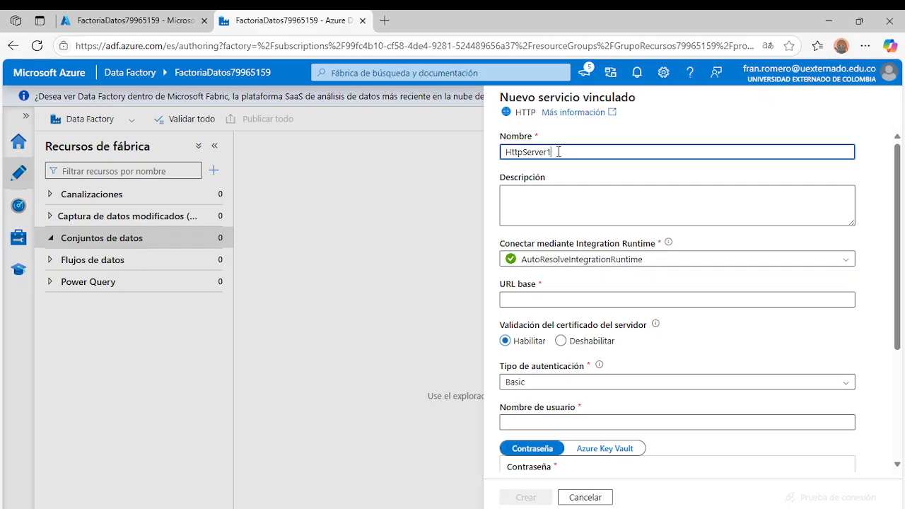
{"action": "left_click", "coordinate": [606, 495]}
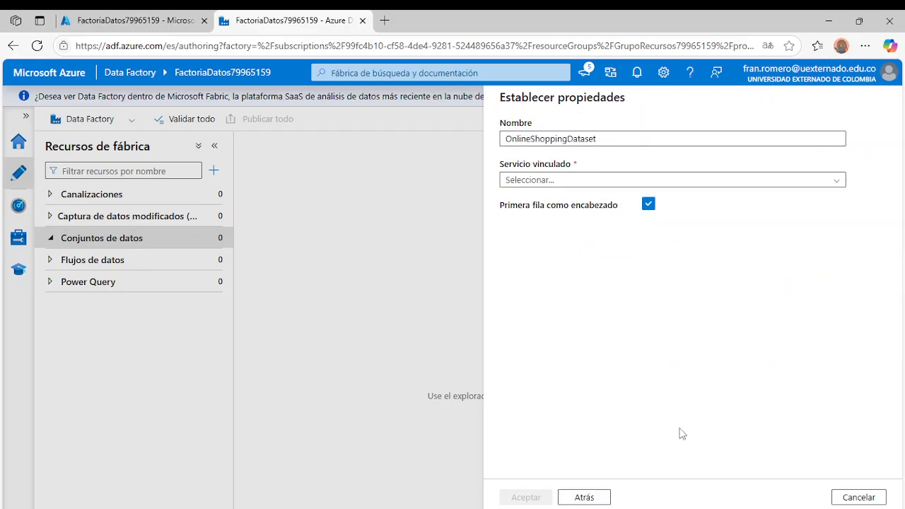
- Start a new HTTP linked service for the dataset and activate its URL base field for entry
{"action": "left_click", "coordinate": [559, 185]}
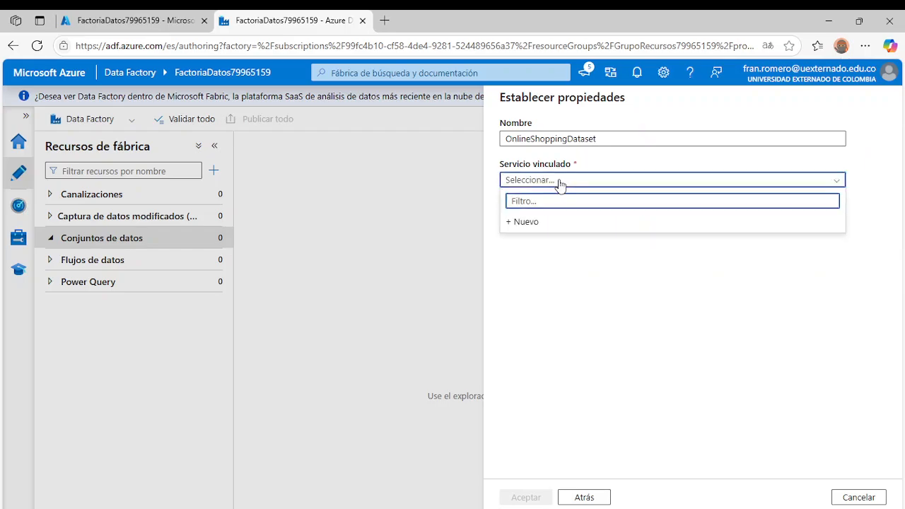
{"action": "left_click", "coordinate": [524, 222]}
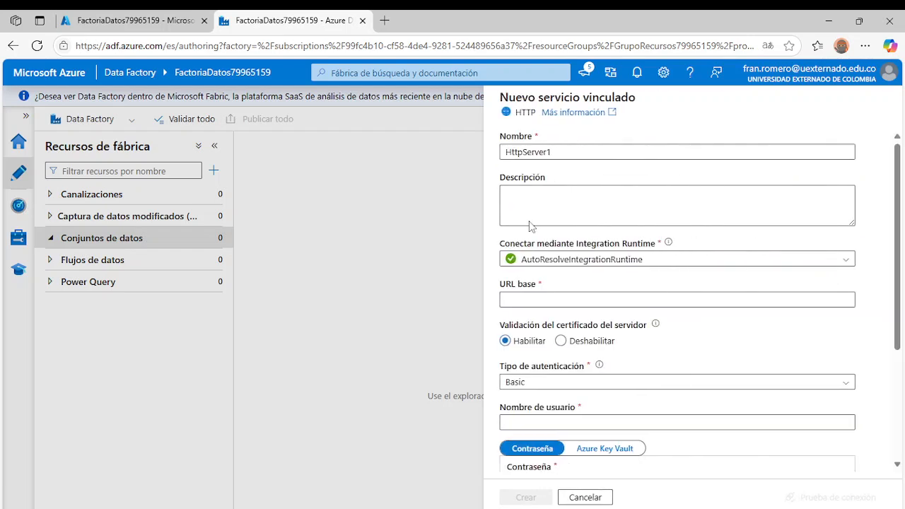
{"action": "left_click_drag", "start_coordinate": [559, 154], "coordinate": [450, 156]}
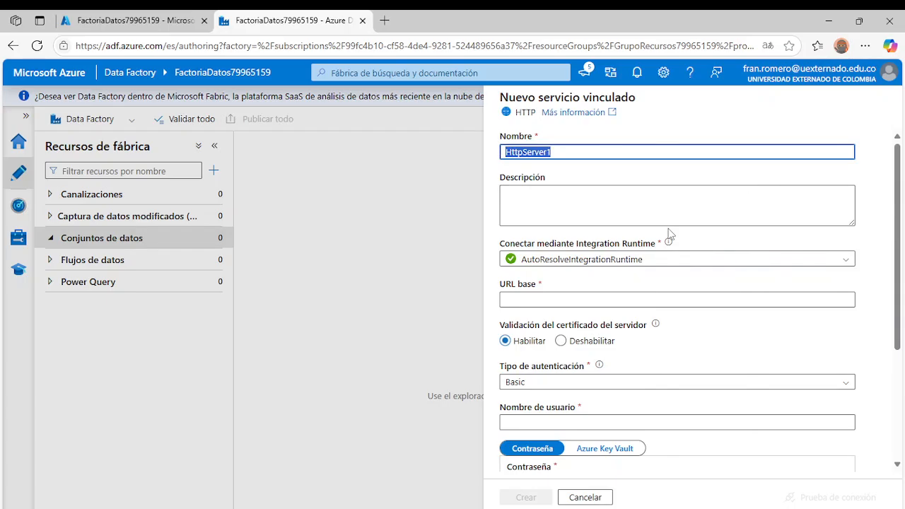
{"action": "scroll", "coordinate": [670, 233], "scroll_direction": "down", "scroll_amount": 1}
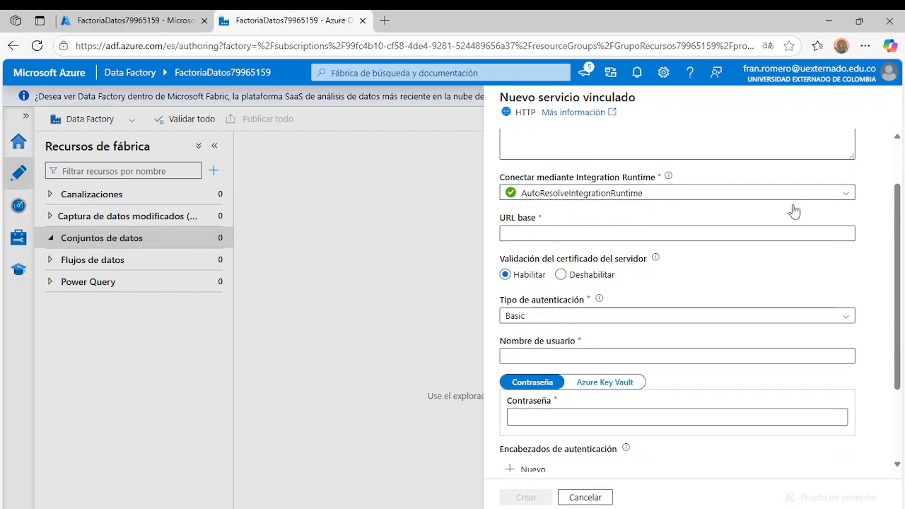
{"action": "left_click", "coordinate": [547, 234]}
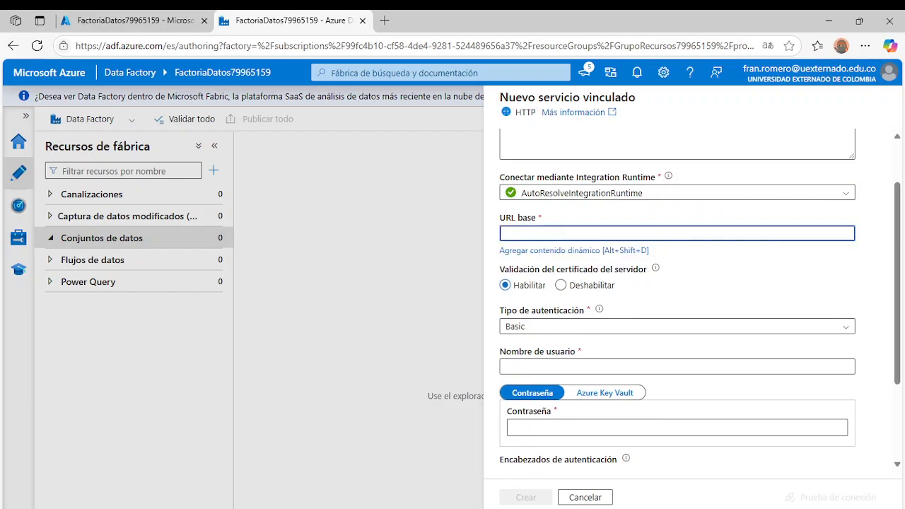
- Switch back to the Online_Shopping_Edited spreadsheet in Google Sheets and reopen its Publicar en la Web settings
{"action": "left_click", "coordinate": [647, 503]}
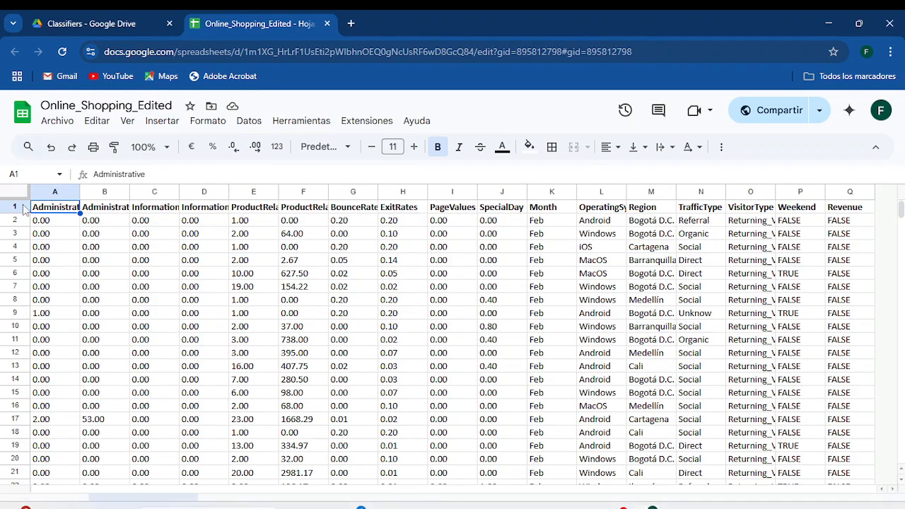
{"action": "left_click", "coordinate": [52, 126]}
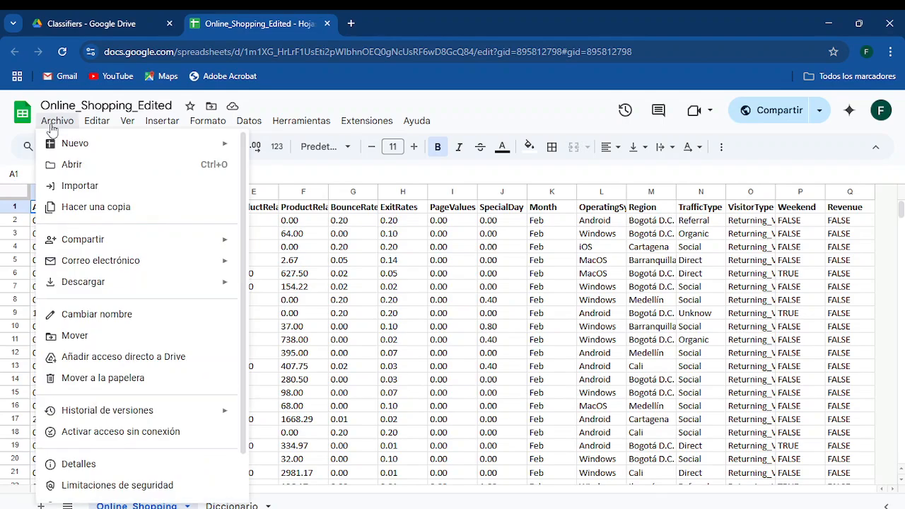
{"action": "mouse_move", "coordinate": [90, 244]}
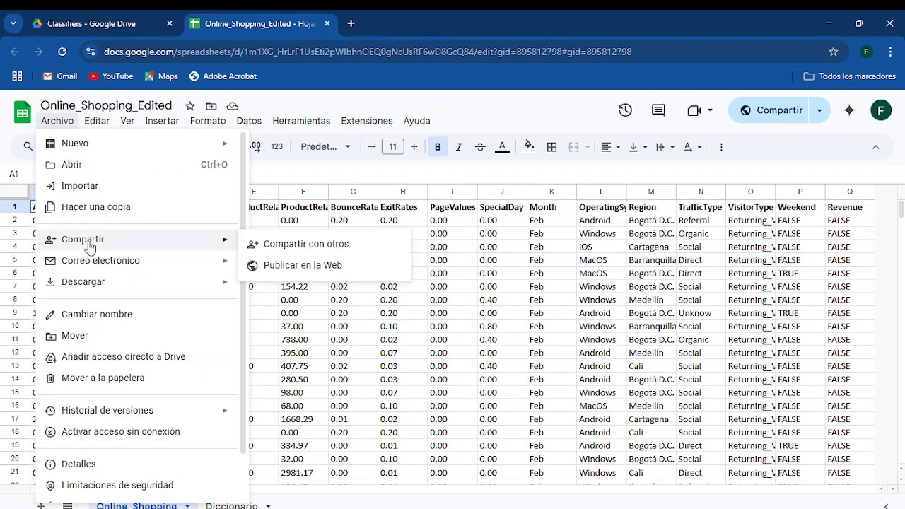
{"action": "left_click", "coordinate": [317, 265]}
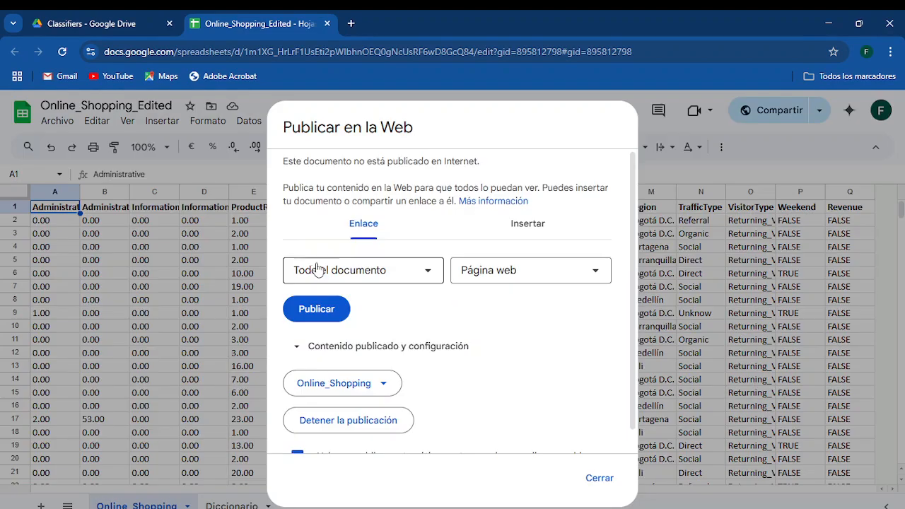
- Publish only the Online_Shopping sheet and set its link format to comma-separated values (CSV)
{"action": "left_click", "coordinate": [429, 275]}
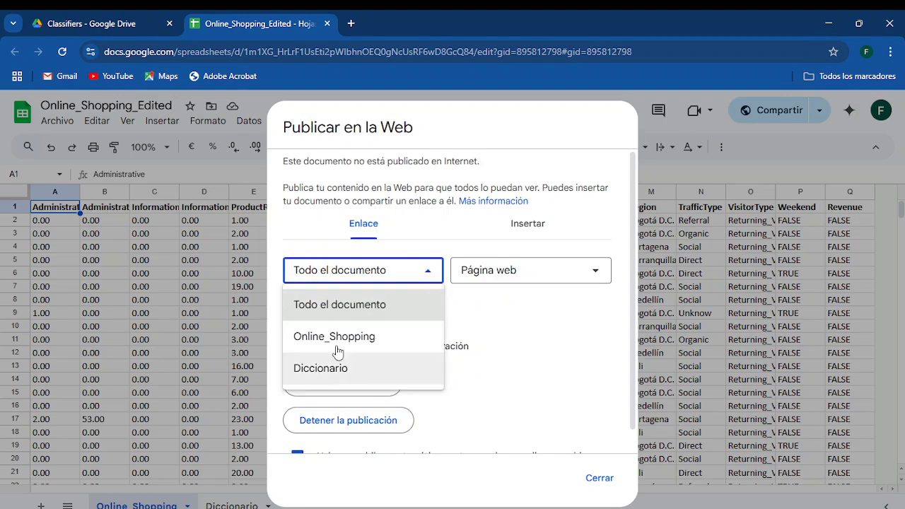
{"action": "left_click", "coordinate": [334, 340]}
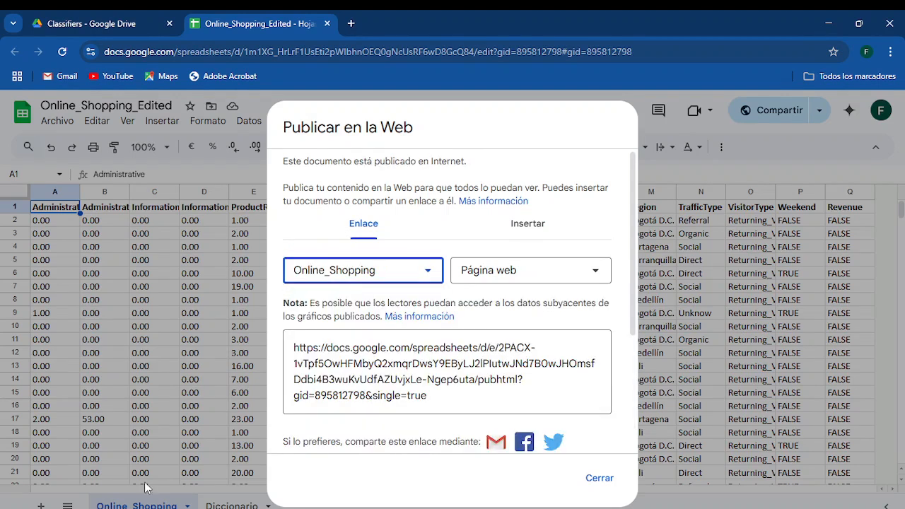
{"action": "left_click", "coordinate": [593, 281]}
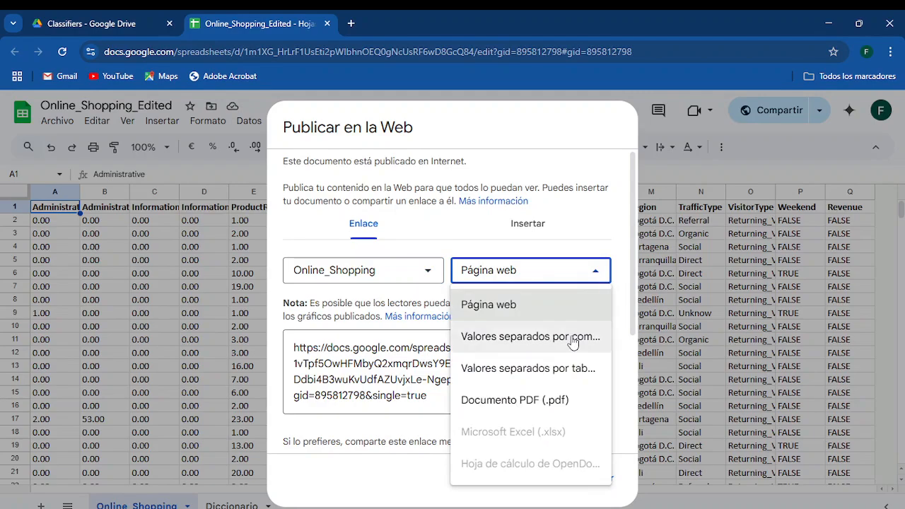
{"action": "left_click", "coordinate": [530, 337]}
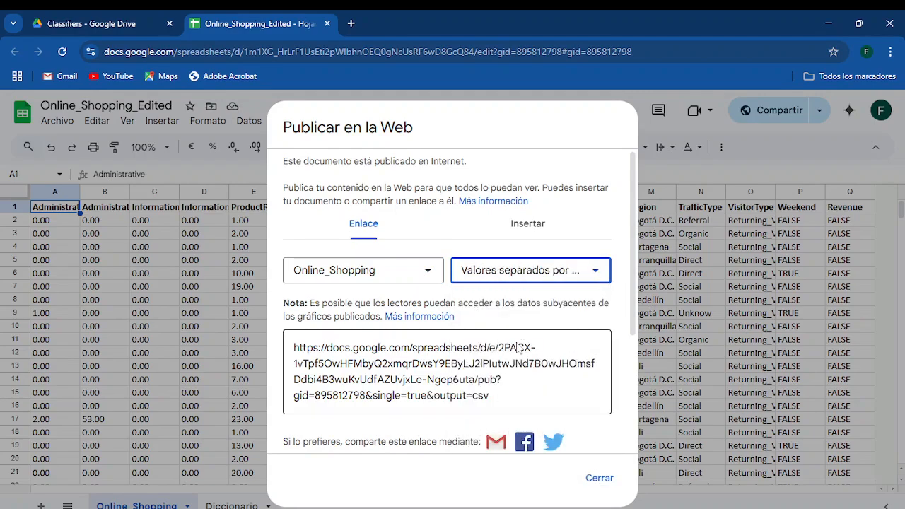
- Copy the published CSV link and paste it as the URL base of the HTTP linked service in Azure Data Factory
{"action": "left_click", "coordinate": [499, 396]}
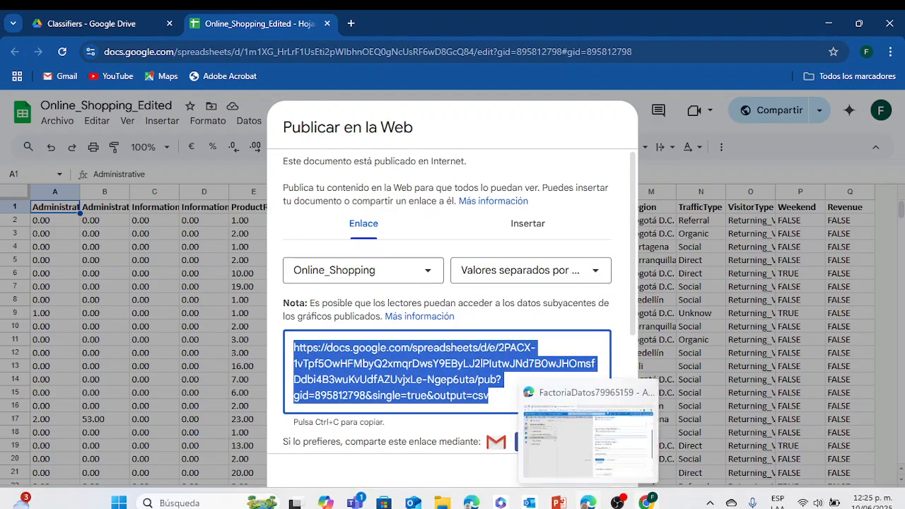
{"action": "left_click", "coordinate": [588, 424]}
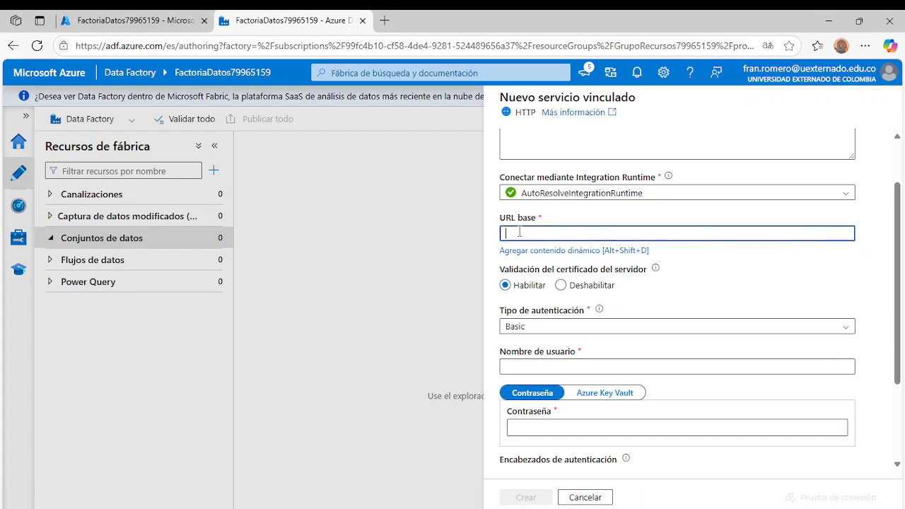
{"action": "key", "text": "ctrl+v"}
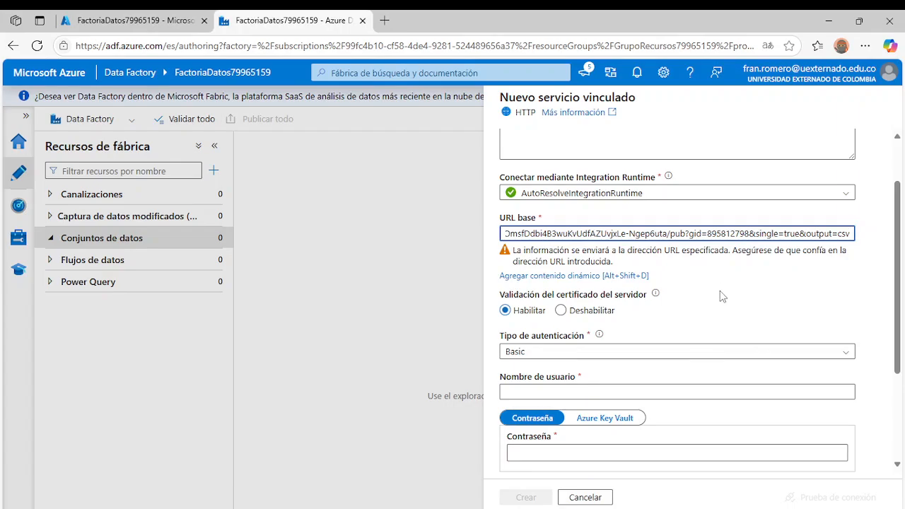
- Leave server certificate validation at Habilitar and set the linked service's authentication type to Anónimo
{"action": "scroll", "coordinate": [721, 296], "scroll_direction": "down", "scroll_amount": 2}
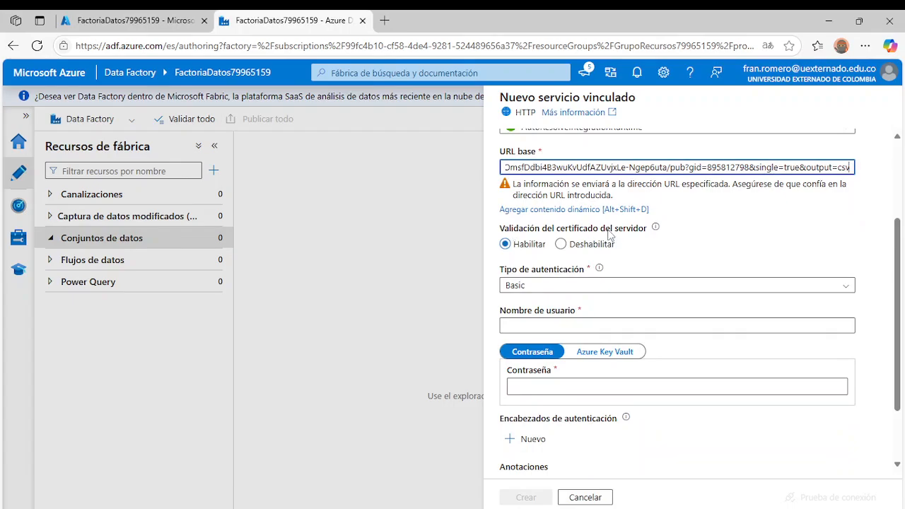
{"action": "left_click", "coordinate": [560, 244]}
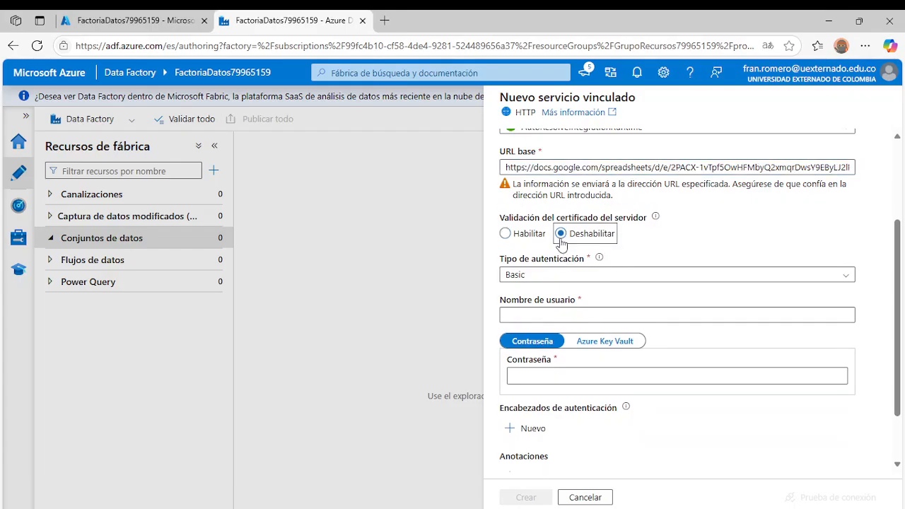
{"action": "left_click", "coordinate": [506, 235]}
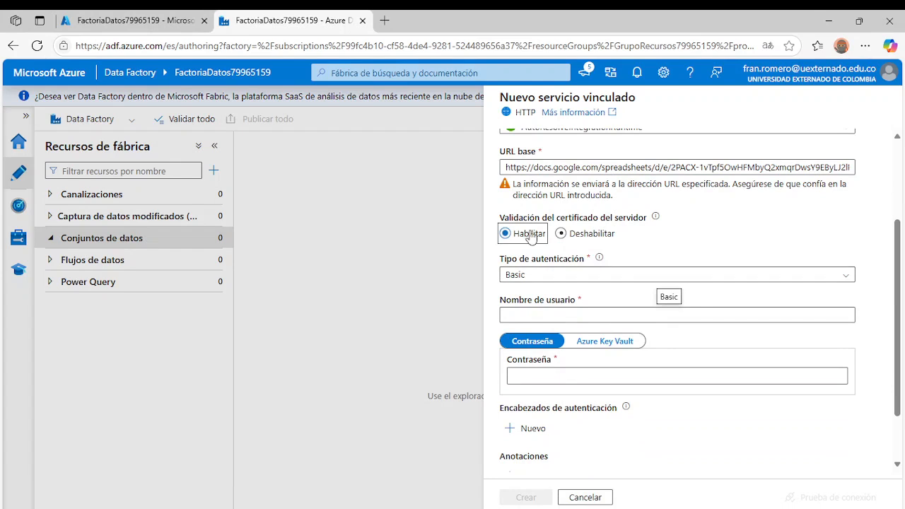
{"action": "mouse_move", "coordinate": [599, 257]}
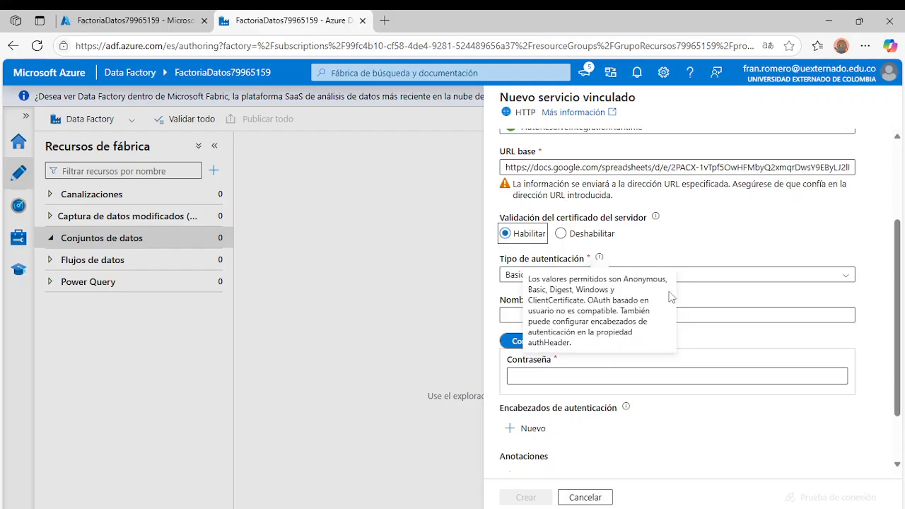
{"action": "left_click", "coordinate": [724, 277]}
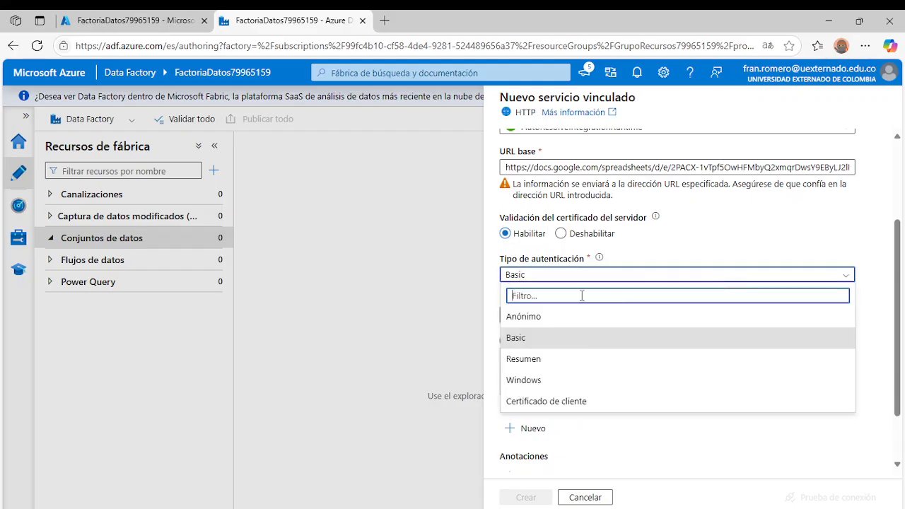
{"action": "left_click", "coordinate": [539, 316]}
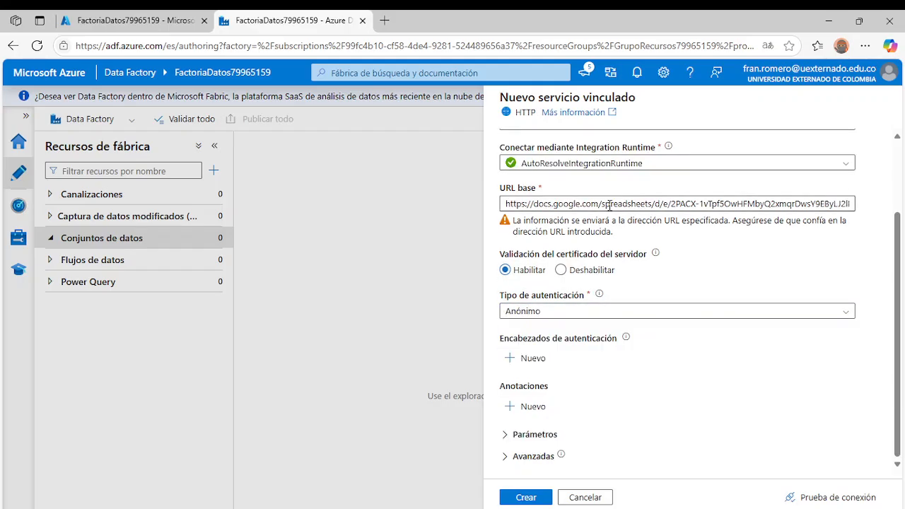
- Test the linked service's connection to the published sheet and create the linked service
{"action": "left_click", "coordinate": [594, 204]}
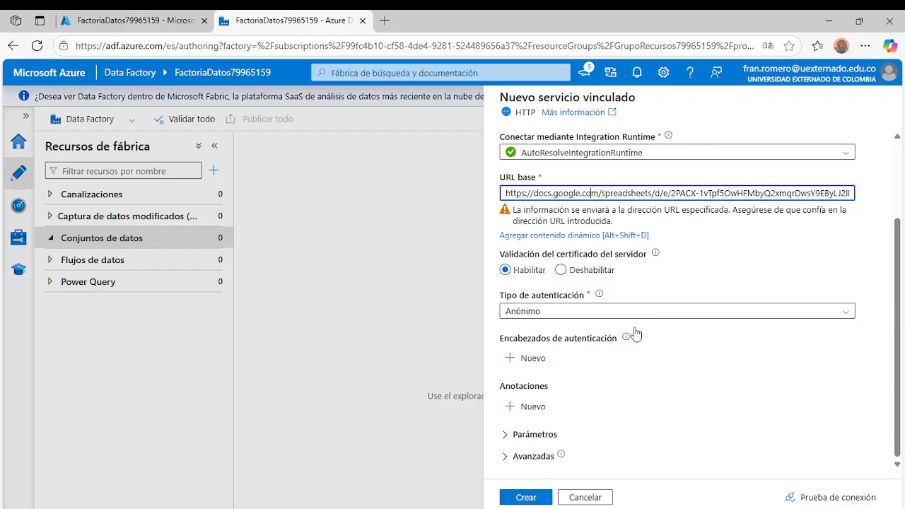
{"action": "left_click", "coordinate": [835, 497]}
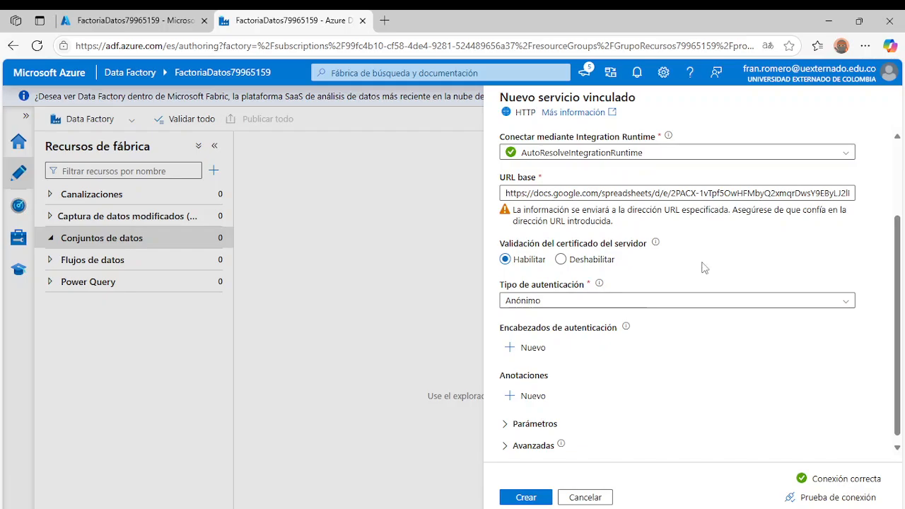
{"action": "left_click", "coordinate": [643, 193]}
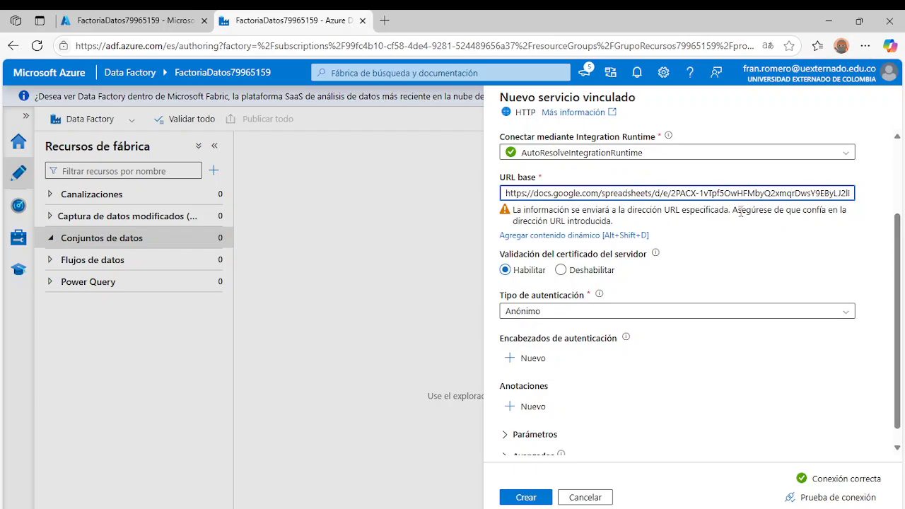
{"action": "left_click_drag", "start_coordinate": [898, 269], "coordinate": [899, 285]}
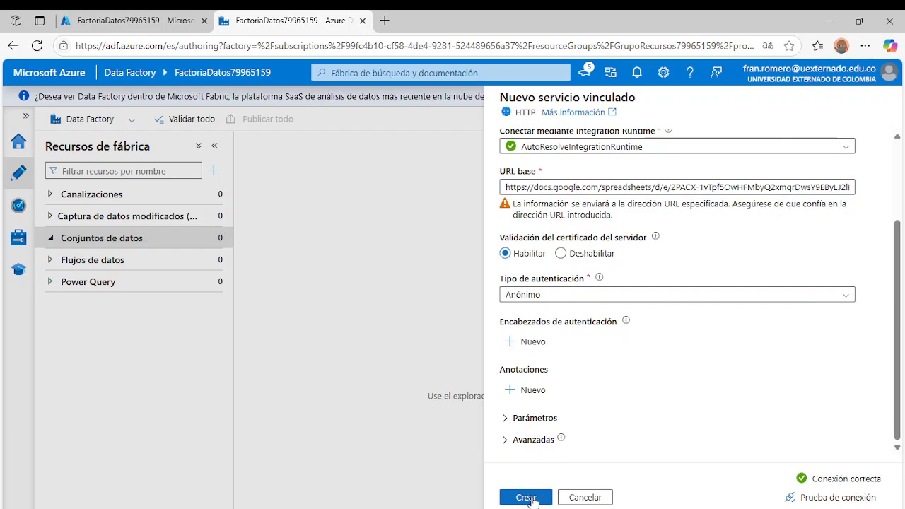
{"action": "left_click", "coordinate": [532, 499]}
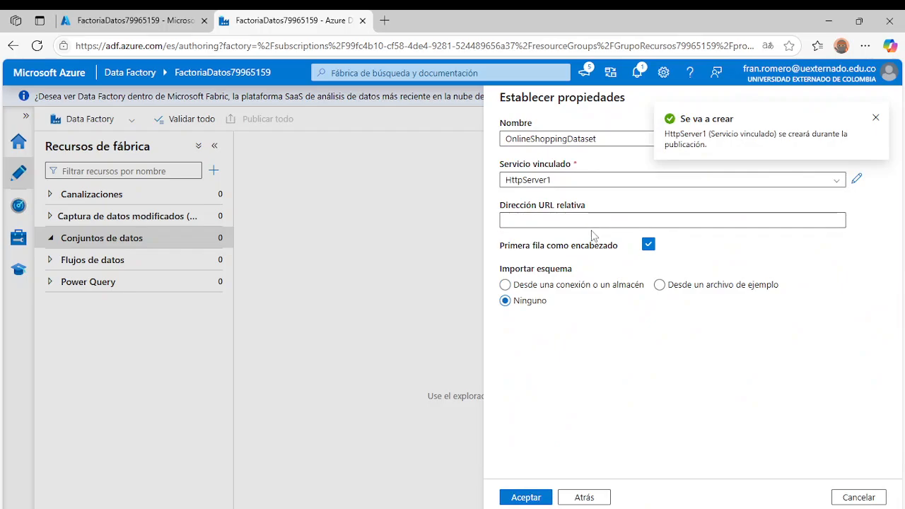
- Dismiss the creation notification and select Ninguno as the dataset's schema import option
{"action": "left_click", "coordinate": [875, 118]}
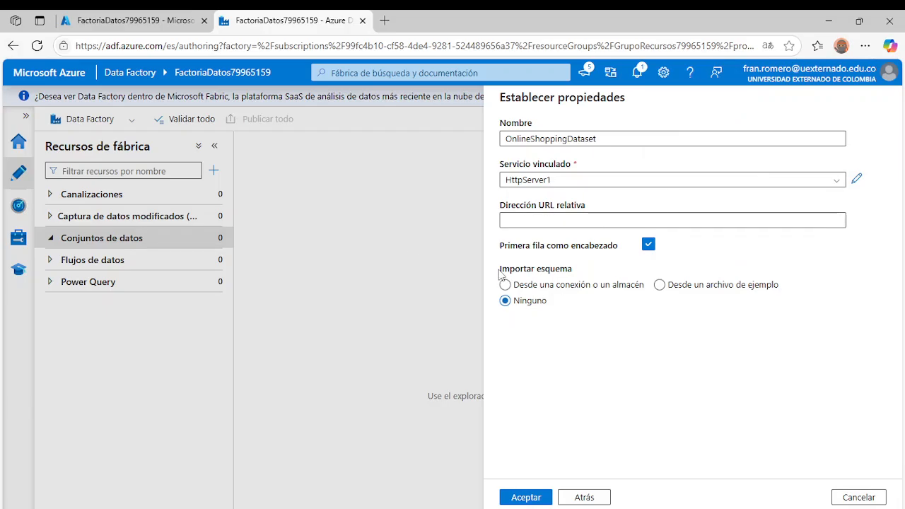
{"action": "left_click_drag", "start_coordinate": [499, 269], "coordinate": [589, 272]}
{"action": "left_click", "coordinate": [650, 273]}
{"action": "left_click", "coordinate": [506, 303]}
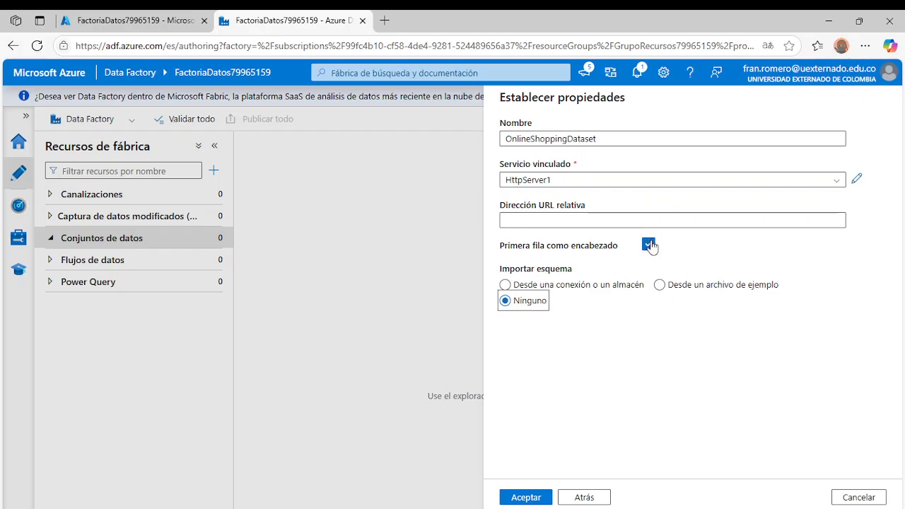
- Switch to the Online_Shopping_Edited spreadsheet, close its publishing settings, and examine the column names in the header row
{"action": "mouse_move", "coordinate": [601, 508]}
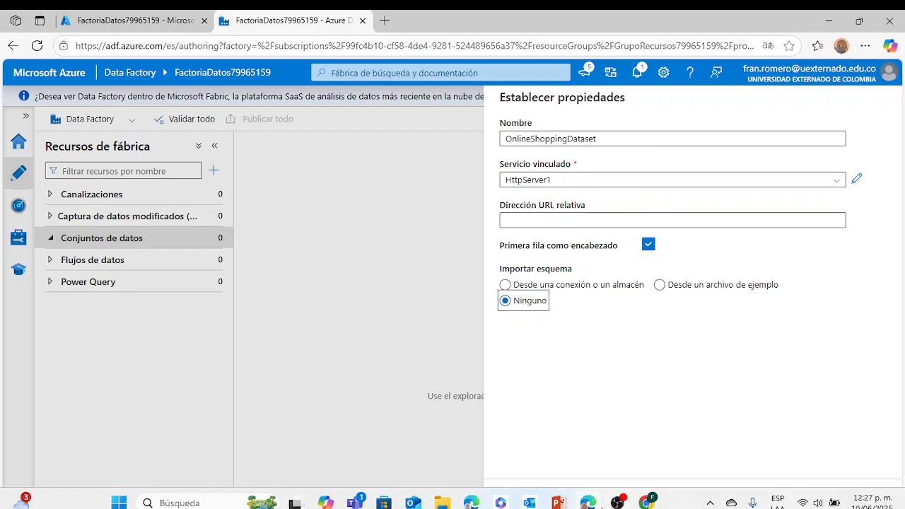
{"action": "left_click", "coordinate": [647, 503]}
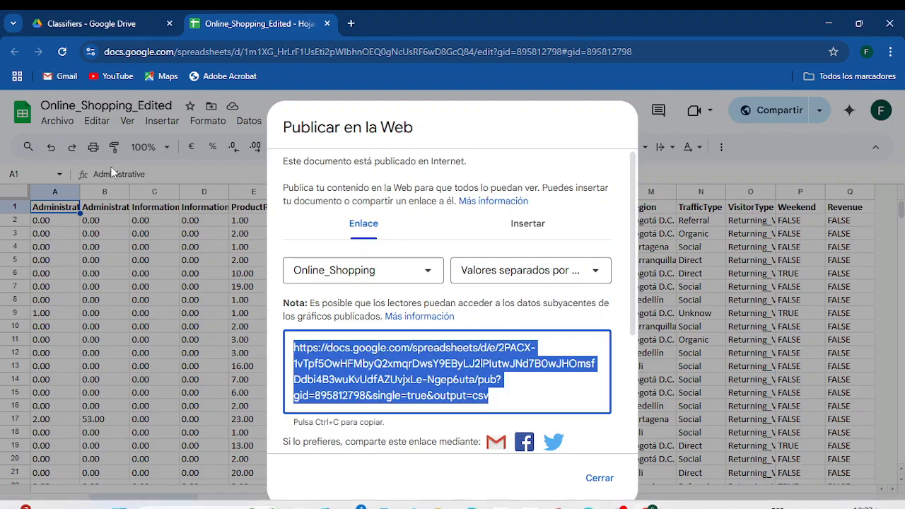
{"action": "left_click", "coordinate": [599, 478]}
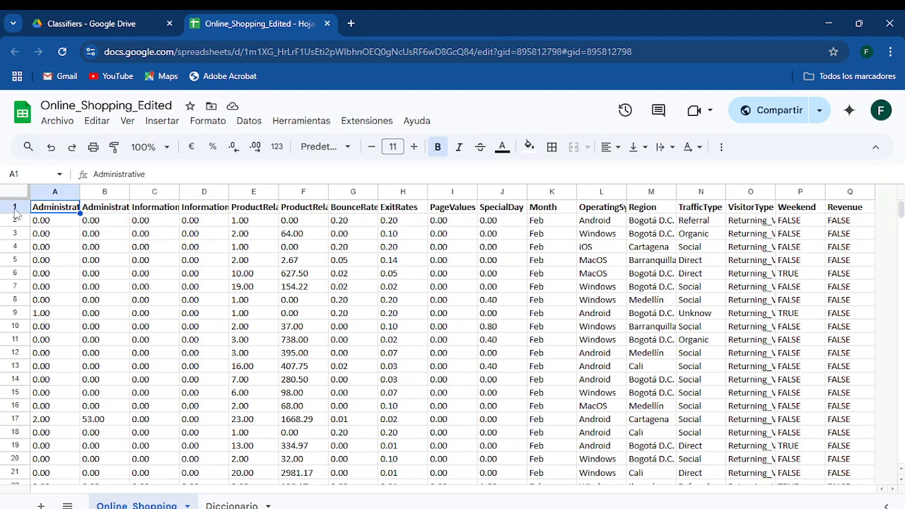
{"action": "left_click", "coordinate": [14, 207]}
{"action": "left_click", "coordinate": [69, 212]}
{"action": "left_click", "coordinate": [99, 214]}
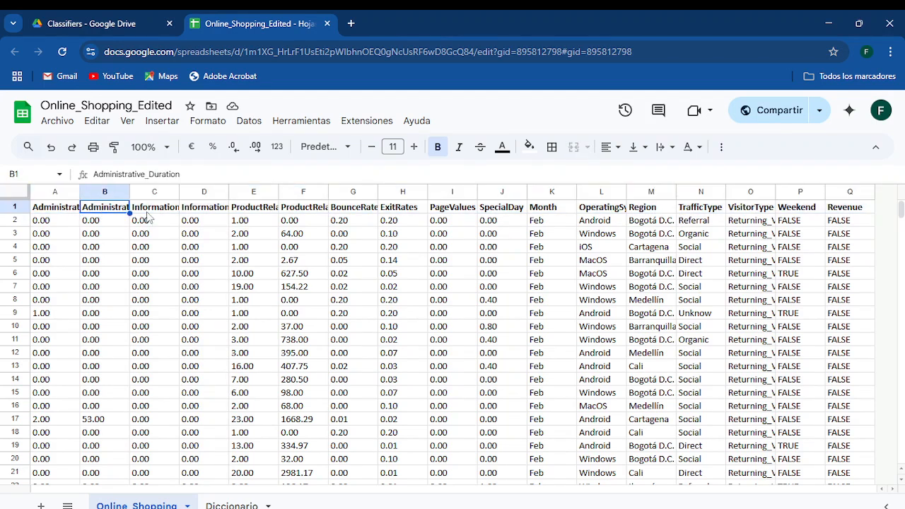
{"action": "left_click", "coordinate": [151, 216]}
{"action": "left_click", "coordinate": [191, 213]}
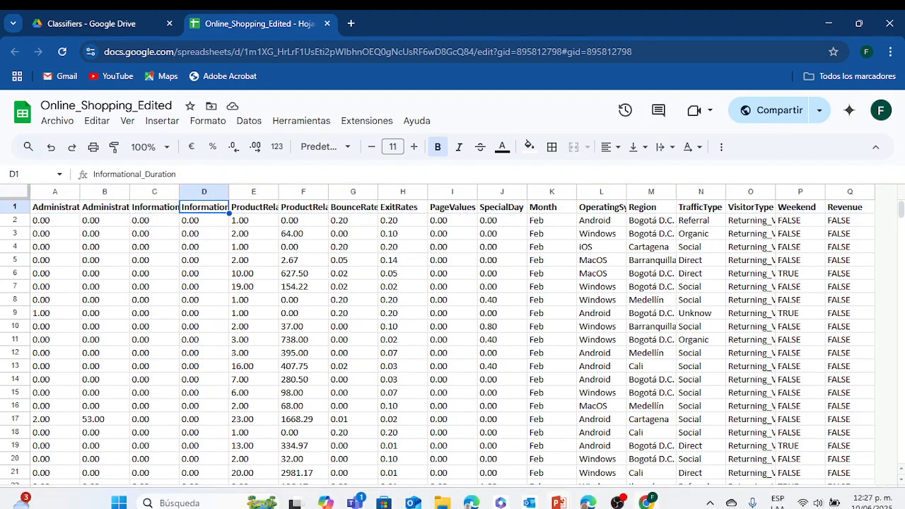
- Return to Azure Data Factory and create OnlineShoppingDataset with the first row as header and no imported schema
{"action": "mouse_move", "coordinate": [617, 503]}
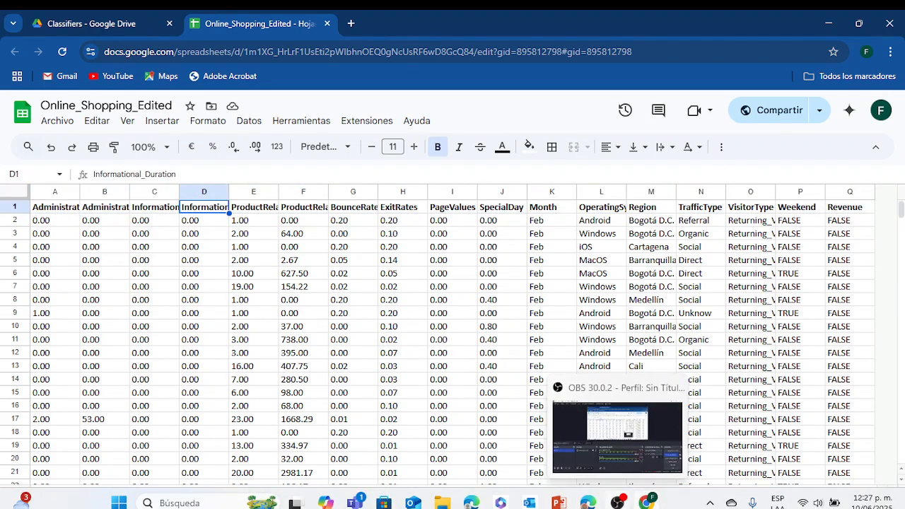
{"action": "left_click", "coordinate": [588, 503]}
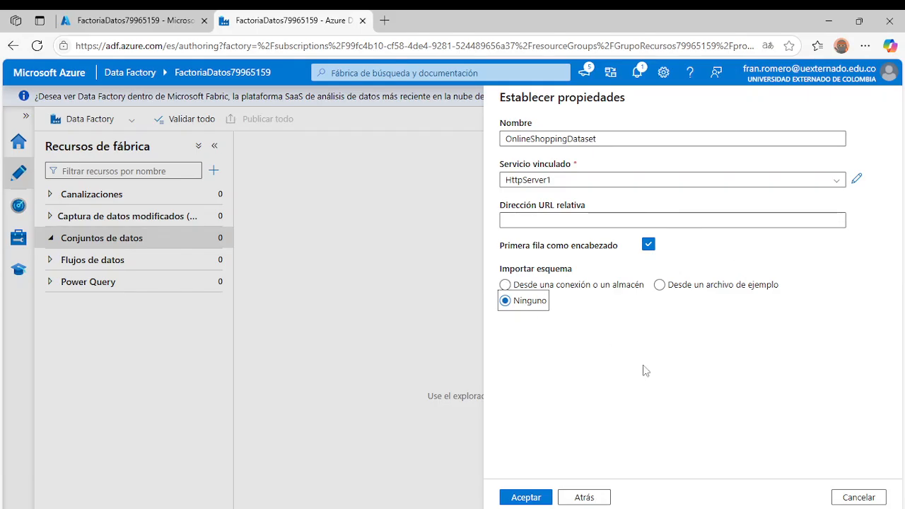
{"action": "left_click", "coordinate": [523, 497]}
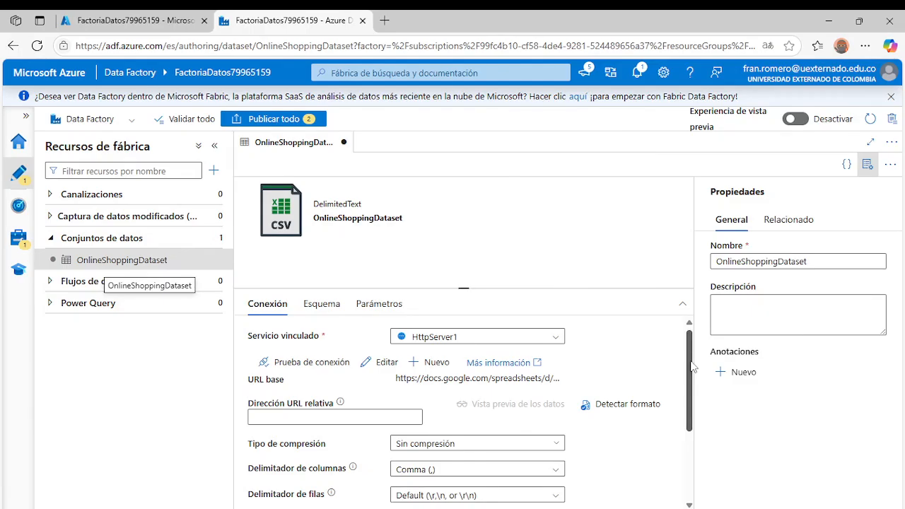
- Run format detection from the connection settings of OnlineShoppingDataset
{"action": "left_click_drag", "start_coordinate": [693, 366], "coordinate": [693, 376]}
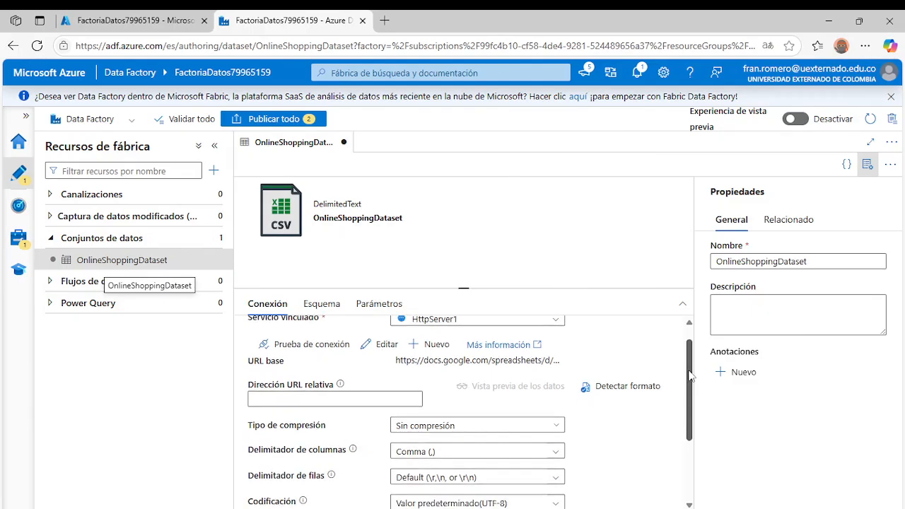
{"action": "left_click", "coordinate": [628, 388]}
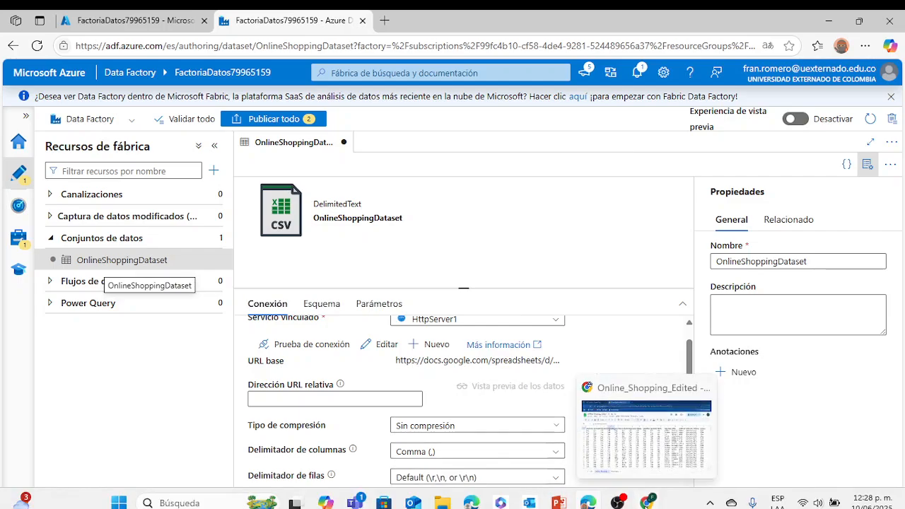
- Switch to the Online_Shopping_Edited spreadsheet and inspect how the values in cells A2 and B2 are written
{"action": "left_click", "coordinate": [647, 503]}
{"action": "left_click", "coordinate": [46, 222]}
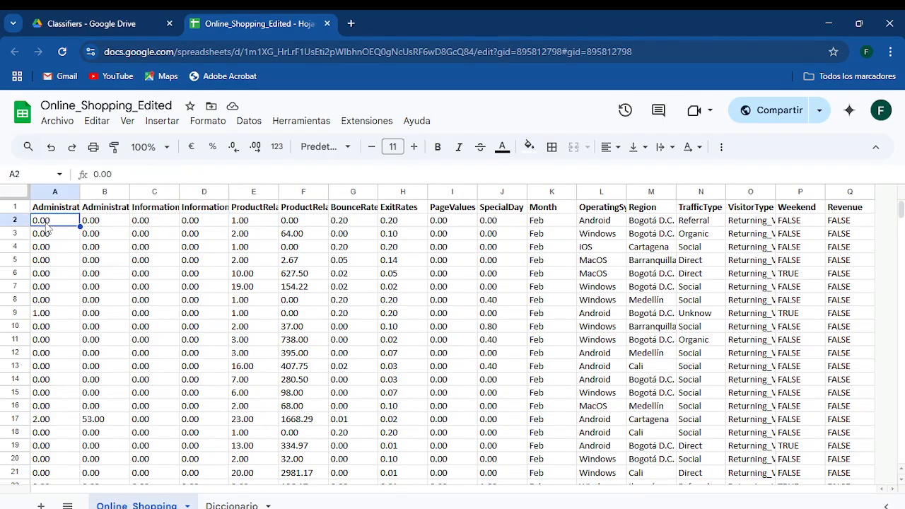
{"action": "left_click", "coordinate": [101, 174]}
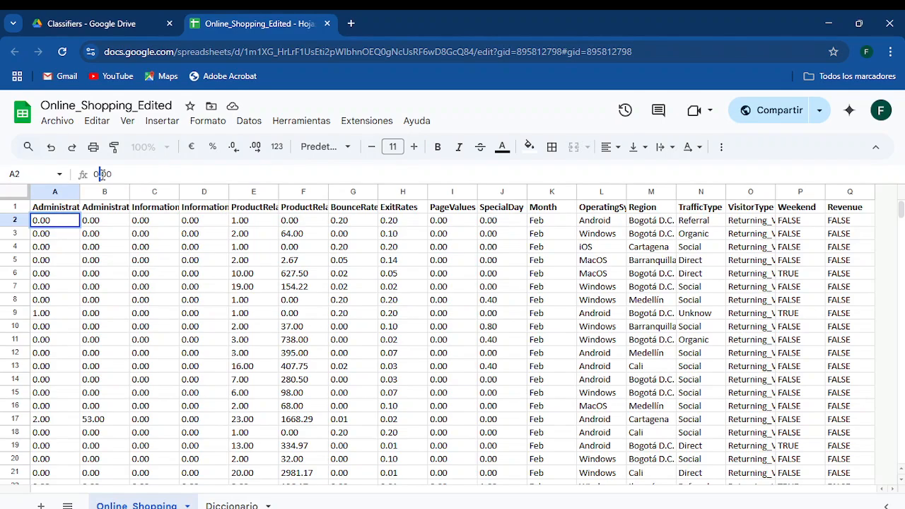
{"action": "left_click", "coordinate": [111, 225]}
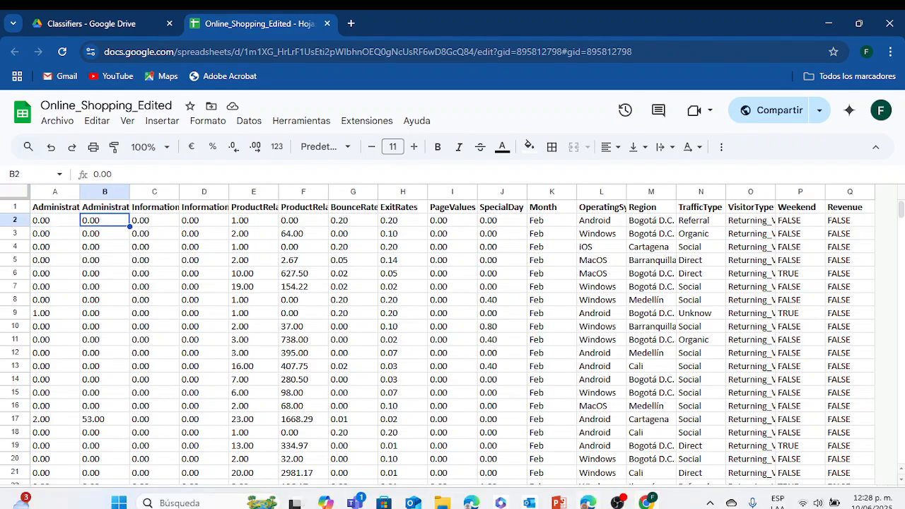
- Switch back to Azure Data Factory and repeat the format detection on the dataset's connection
{"action": "mouse_move", "coordinate": [589, 503]}
{"action": "left_click", "coordinate": [594, 403]}
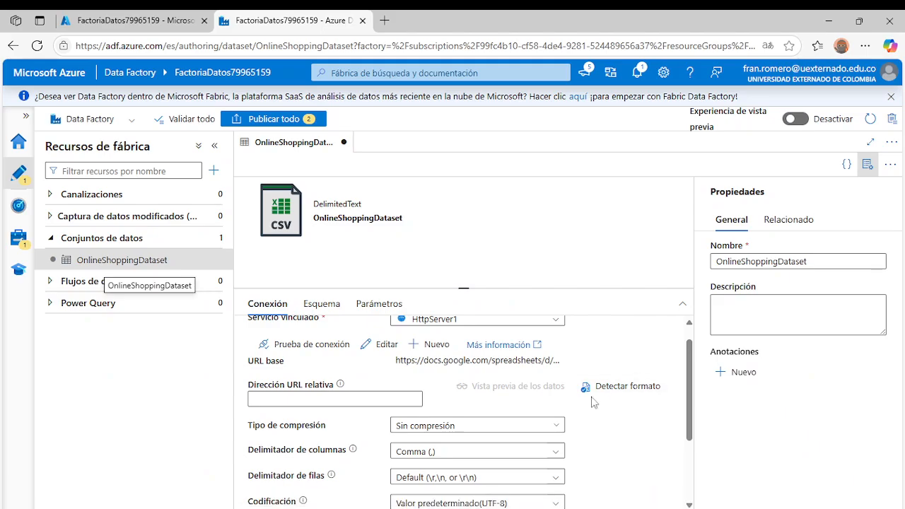
{"action": "left_click_drag", "start_coordinate": [692, 424], "coordinate": [624, 413]}
{"action": "left_click", "coordinate": [622, 404]}
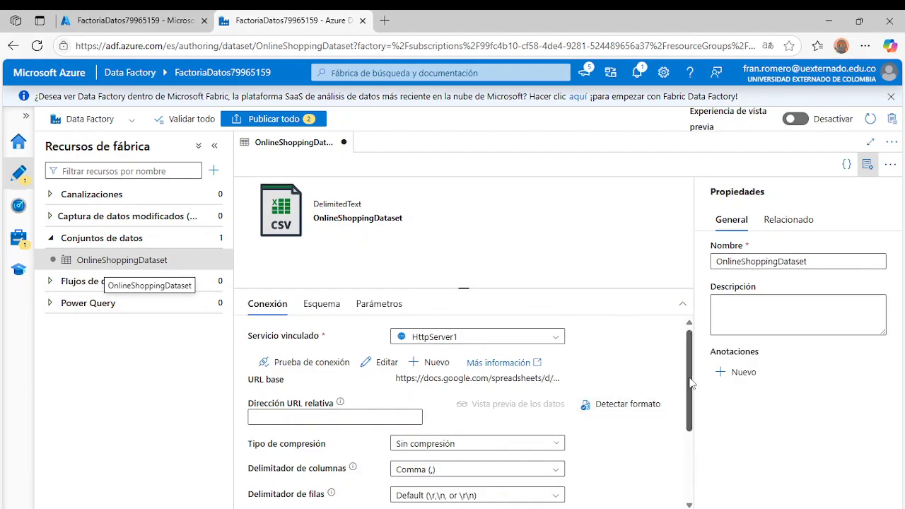
- Review the OnlineShoppingDataset connection and switch to the PowerPoint slide show to examine the Azure architecture diagram
{"action": "left_click_drag", "start_coordinate": [688, 384], "coordinate": [683, 354]}
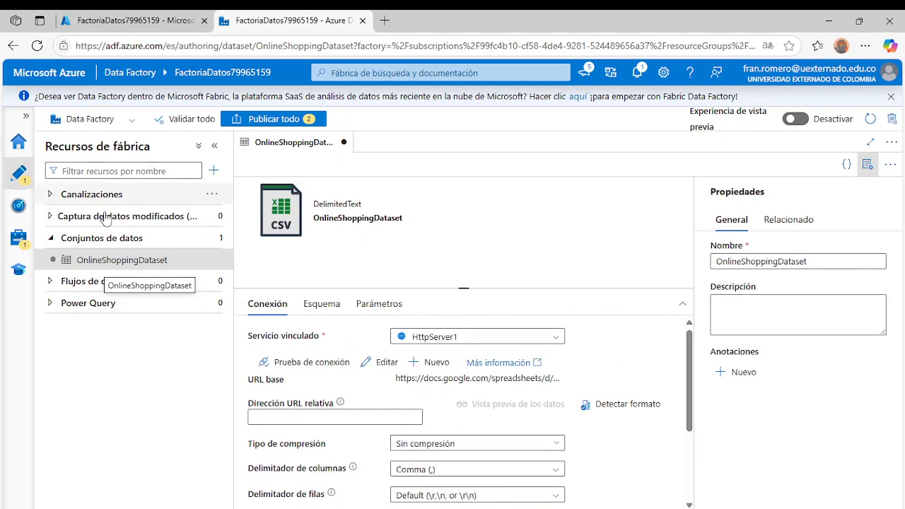
{"action": "left_click", "coordinate": [111, 263]}
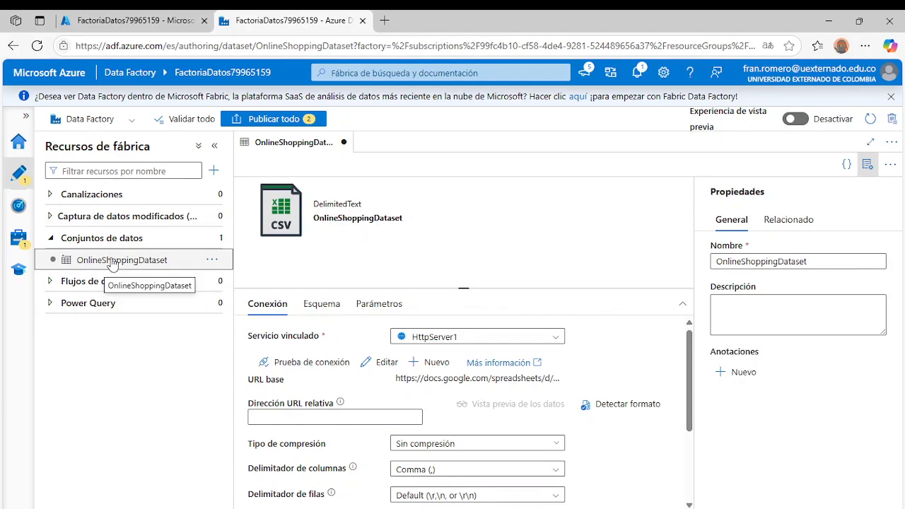
{"action": "mouse_move", "coordinate": [494, 507]}
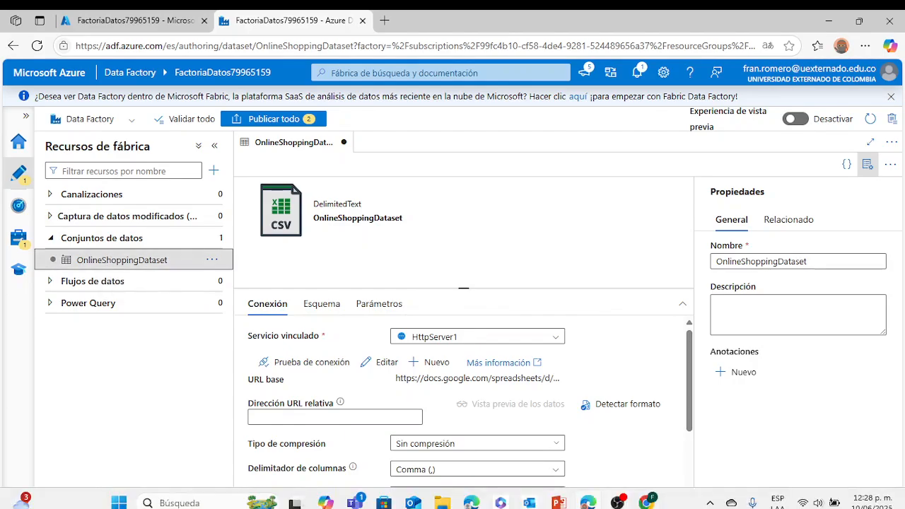
{"action": "left_click", "coordinate": [647, 503]}
{"action": "left_click", "coordinate": [648, 503]}
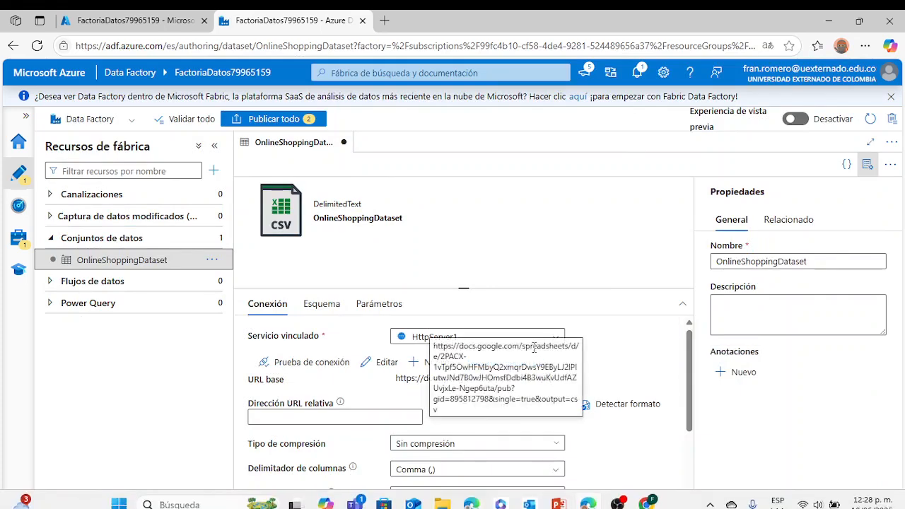
{"action": "key", "text": "alt+Tab"}
{"action": "key", "text": "alt+Tab"}
{"action": "key", "text": "alt+Tab"}
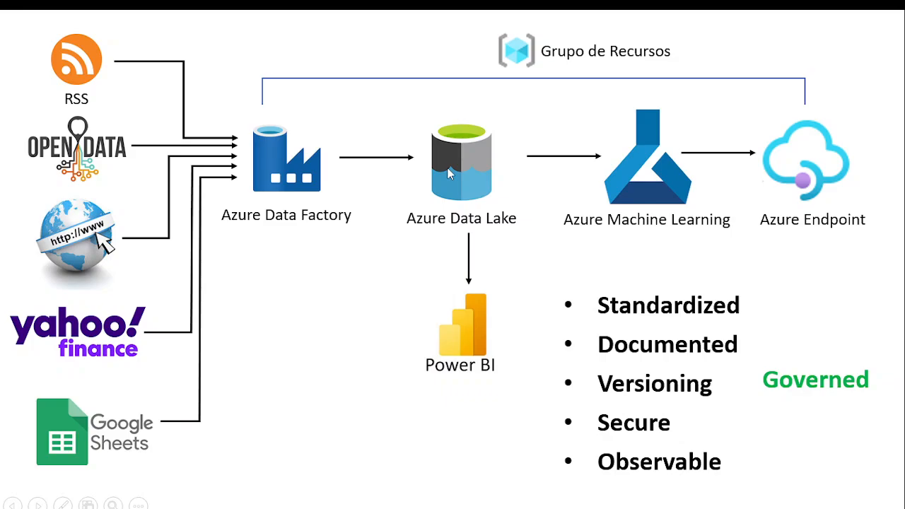
- Return to Azure Data Factory and create a new pipeline with a Copiar datos activity on its canvas
{"action": "key", "text": "alt+Tab"}
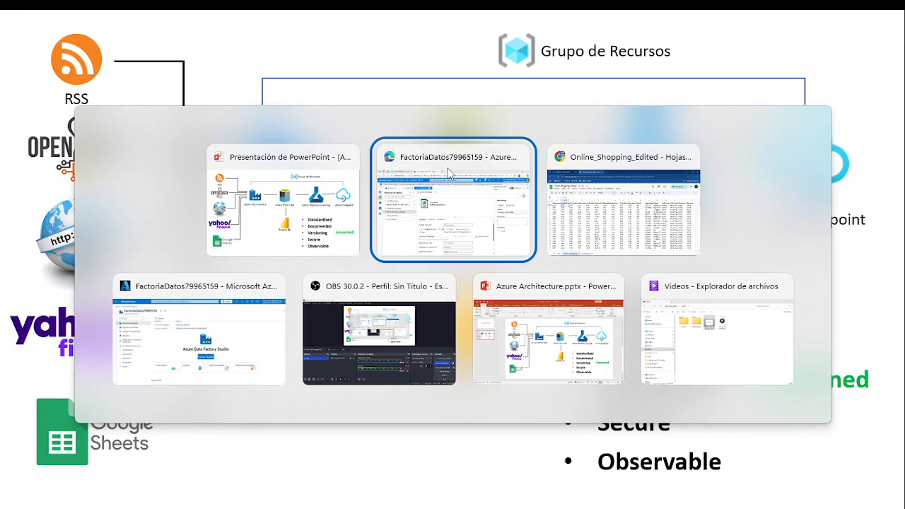
{"action": "left_click", "coordinate": [448, 174]}
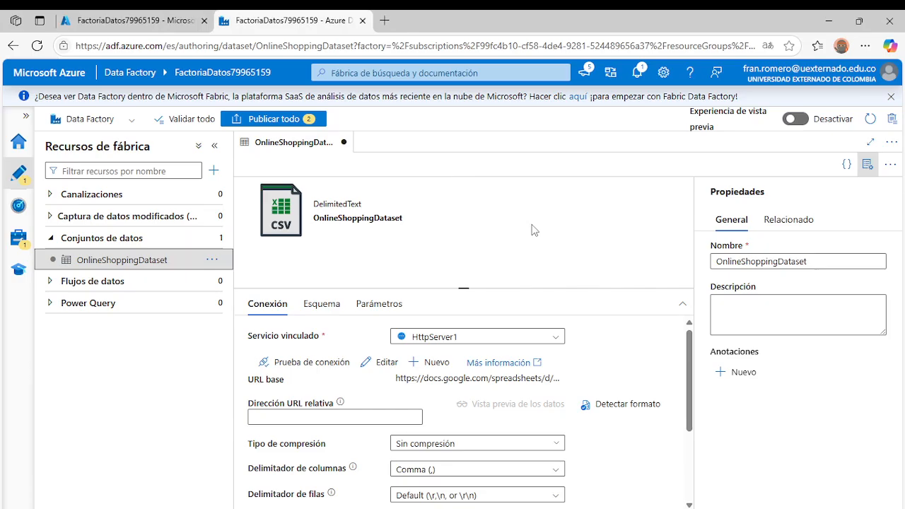
{"action": "left_click", "coordinate": [51, 198]}
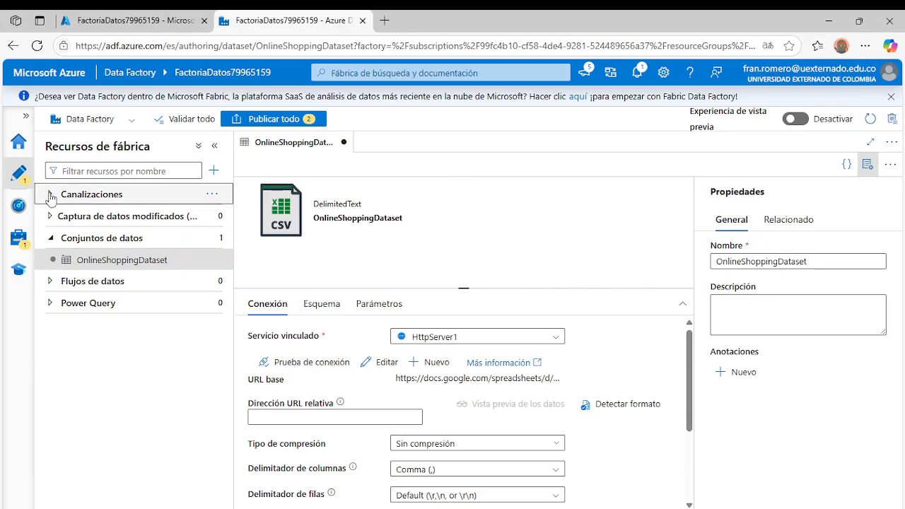
{"action": "left_click", "coordinate": [51, 198]}
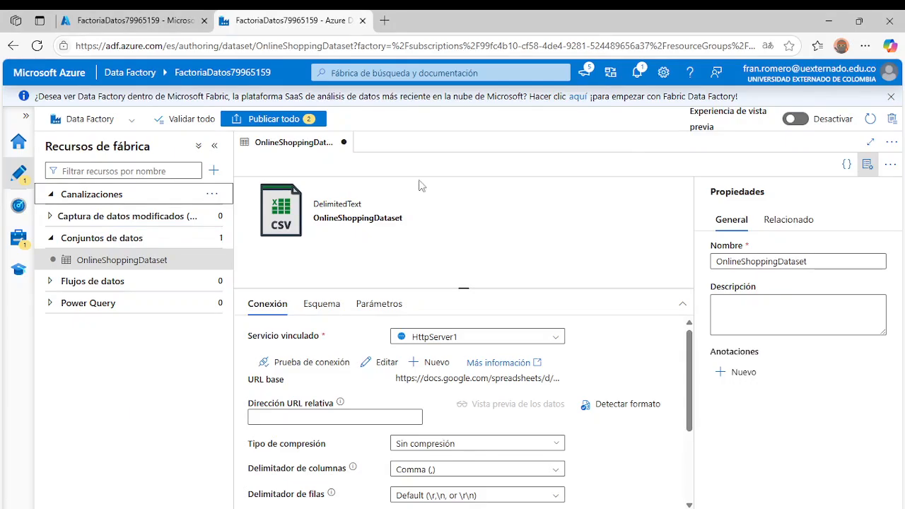
{"action": "left_click", "coordinate": [212, 195]}
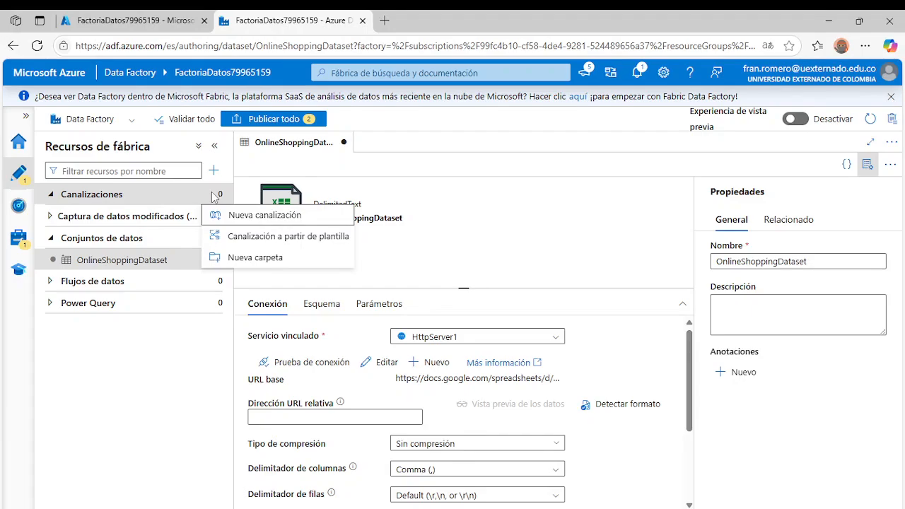
{"action": "left_click", "coordinate": [250, 217]}
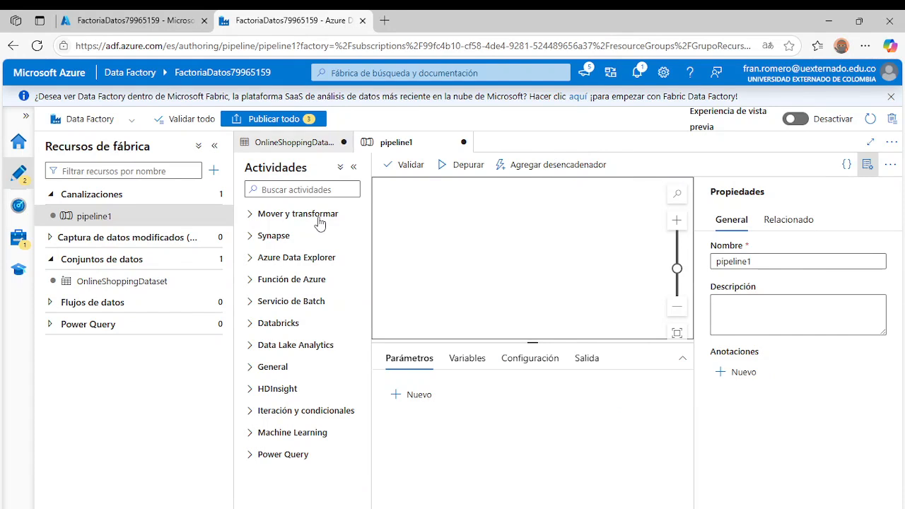
{"action": "left_click", "coordinate": [252, 216]}
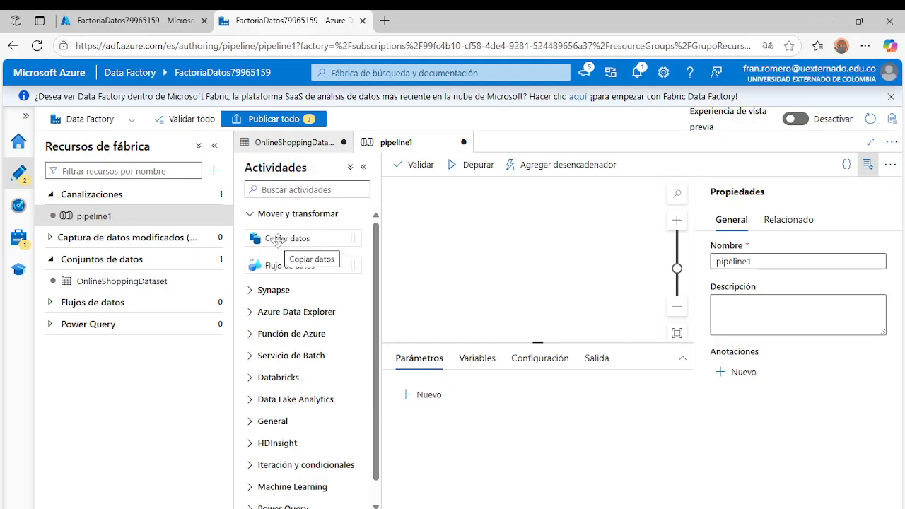
{"action": "left_click_drag", "start_coordinate": [273, 241], "coordinate": [488, 205]}
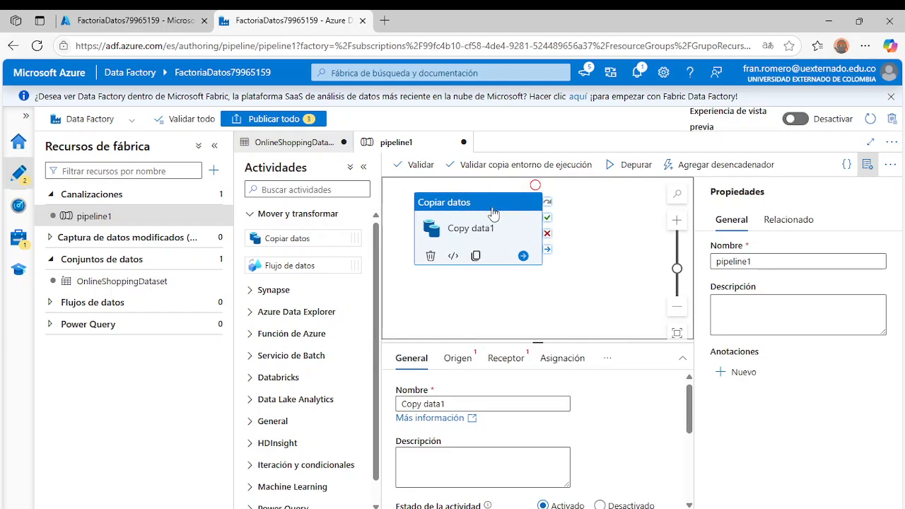
- Rename the pipeline as OnlineShoppingPipeline and narrow the factory resources pane
{"action": "left_click", "coordinate": [137, 220]}
{"action": "left_click", "coordinate": [778, 262]}
{"action": "double_click", "coordinate": [779, 261]}
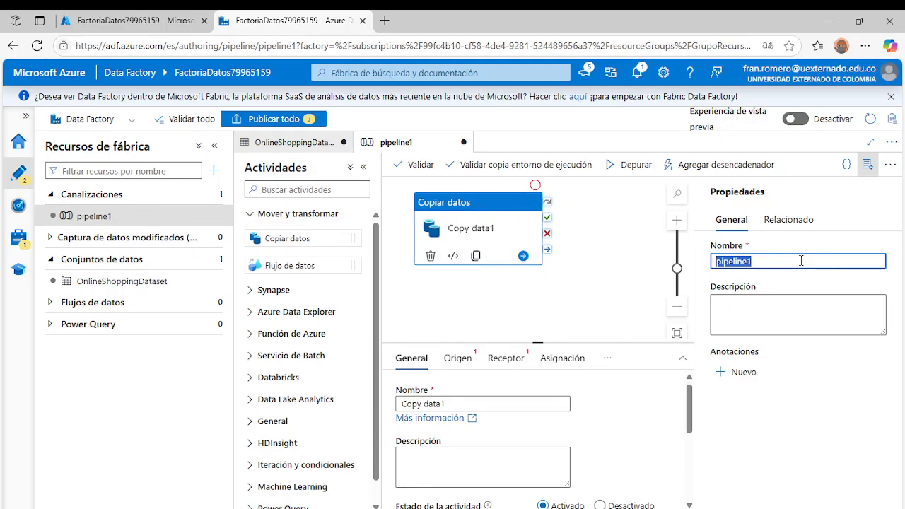
{"action": "type", "text": "ON"}
{"action": "key", "text": "BackSpace"}
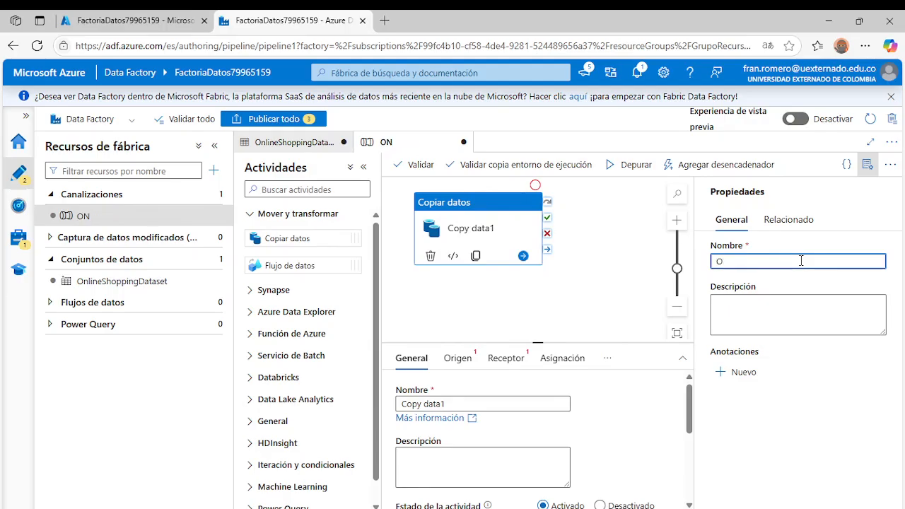
{"action": "type", "text": "nlineShoppingPiple"}
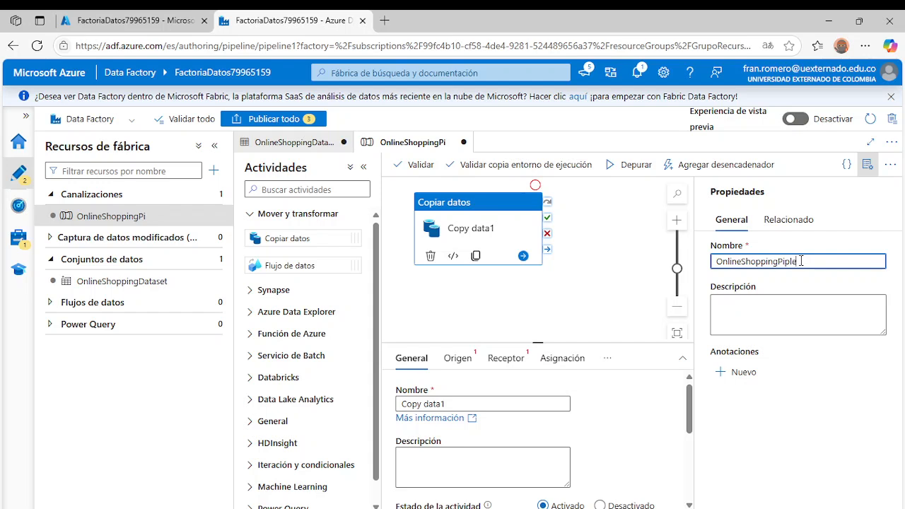
{"action": "key", "text": "BackSpace"}
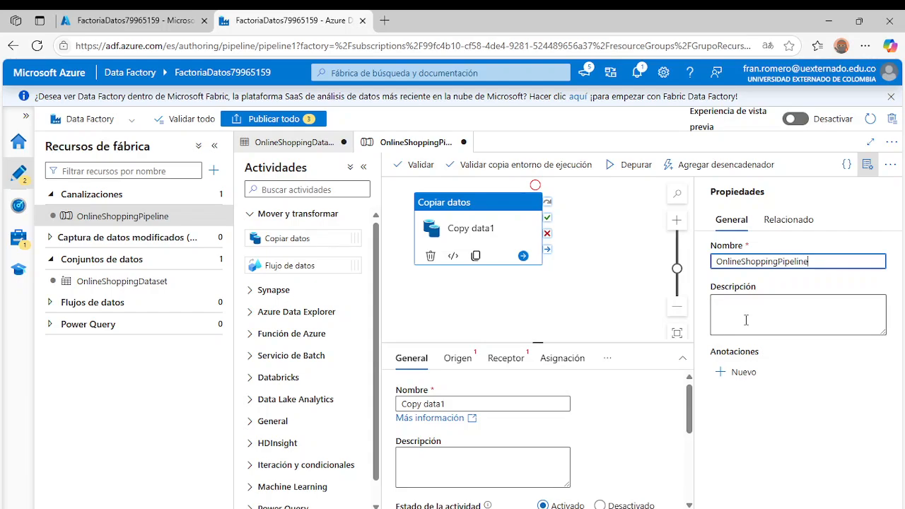
{"action": "left_click", "coordinate": [181, 212]}
{"action": "left_click_drag", "start_coordinate": [234, 221], "coordinate": [204, 222]}
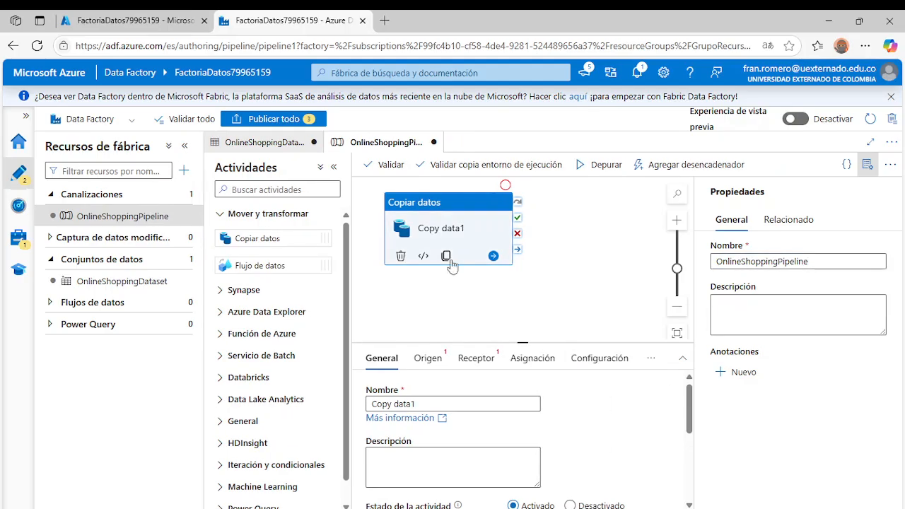
- Set OnlineShoppingDataset as the source dataset of the Copy data1 activity and review its source settings
{"action": "left_click", "coordinate": [460, 209]}
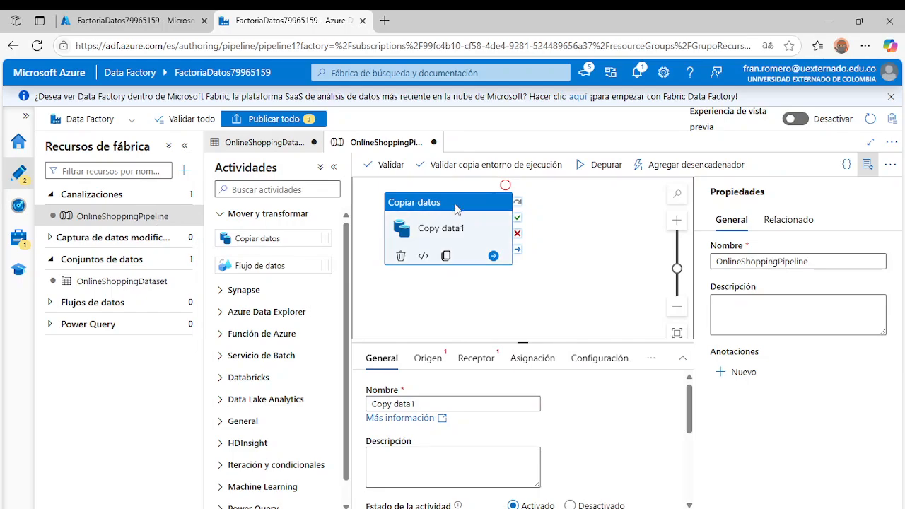
{"action": "left_click_drag", "start_coordinate": [689, 415], "coordinate": [690, 414]}
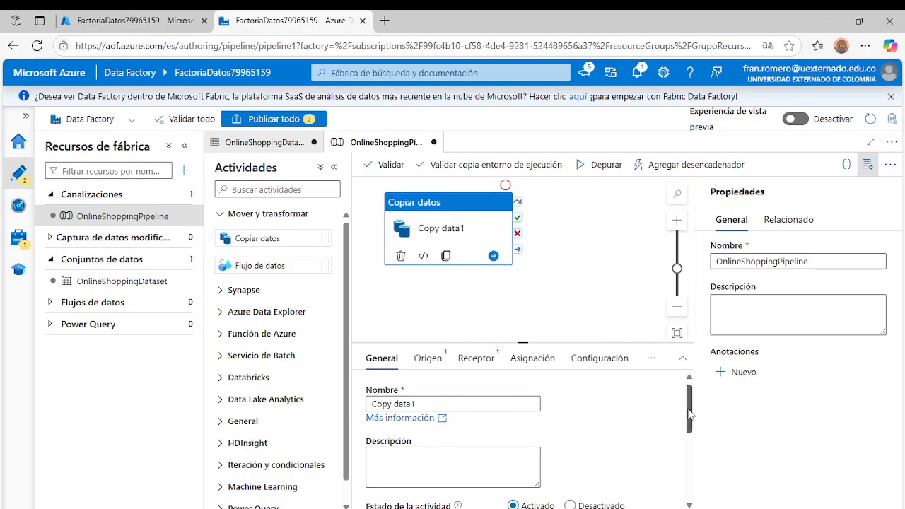
{"action": "left_click", "coordinate": [428, 361]}
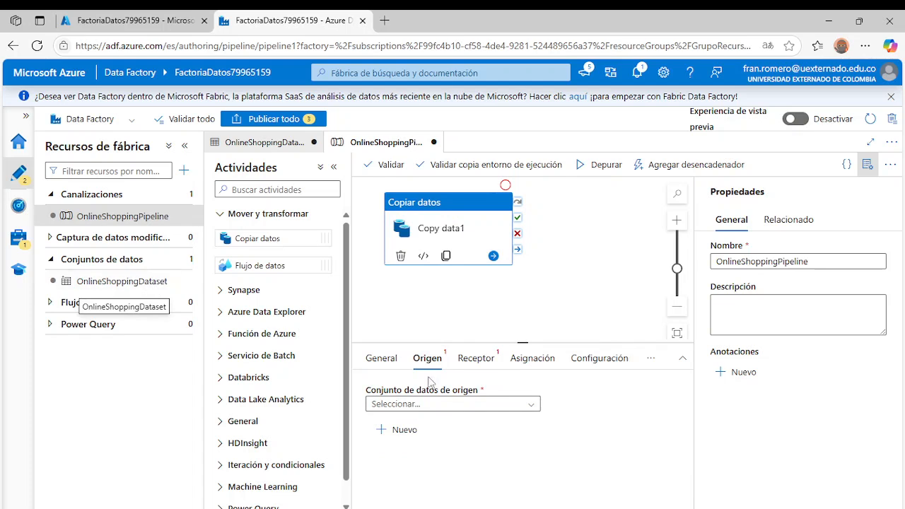
{"action": "left_click", "coordinate": [534, 406]}
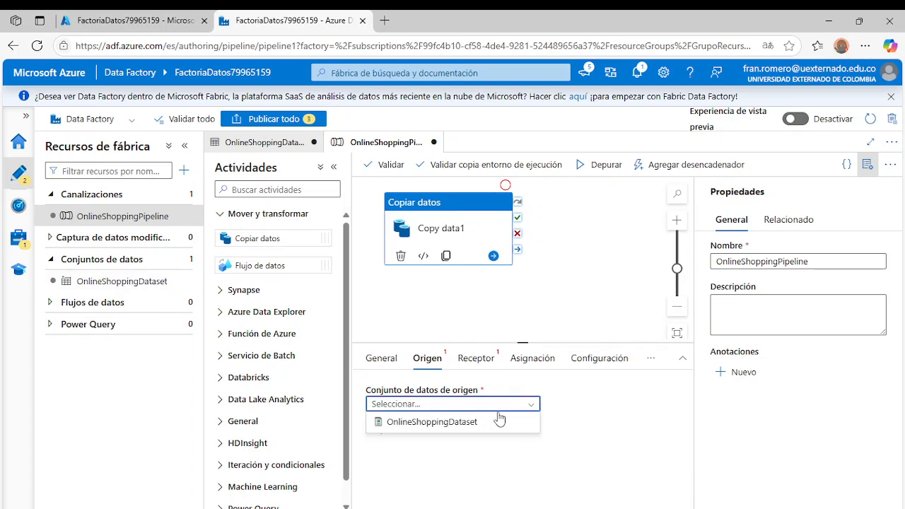
{"action": "left_click", "coordinate": [438, 423]}
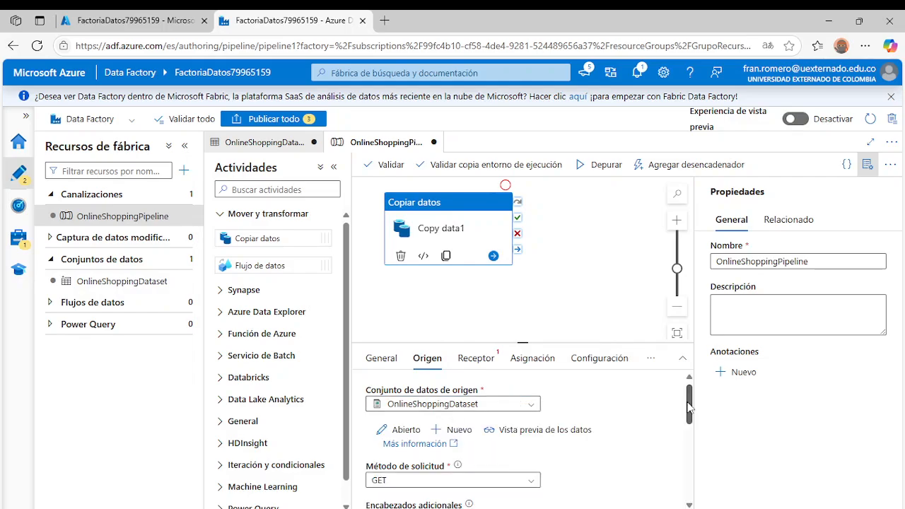
{"action": "scroll", "coordinate": [690, 407], "scroll_direction": "down", "scroll_amount": 1}
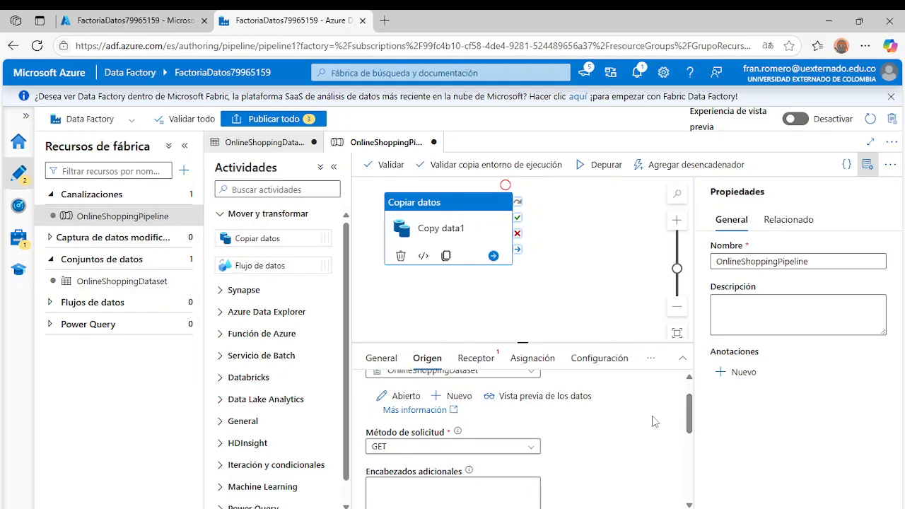
{"action": "mouse_move", "coordinate": [693, 419]}
{"action": "left_mouse_down"}
{"action": "mouse_move", "coordinate": [692, 483]}
{"action": "mouse_move", "coordinate": [698, 403]}
{"action": "mouse_move", "coordinate": [695, 420]}
{"action": "left_mouse_up"}
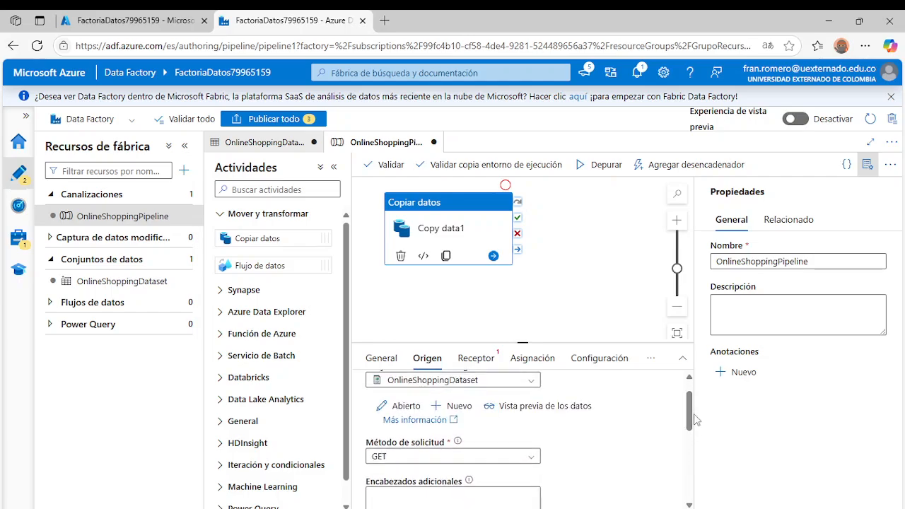
- Check the available sink datasets for Copy data1, leaving none selected, and consult the architecture diagram in PowerPoint
{"action": "left_click", "coordinate": [478, 359]}
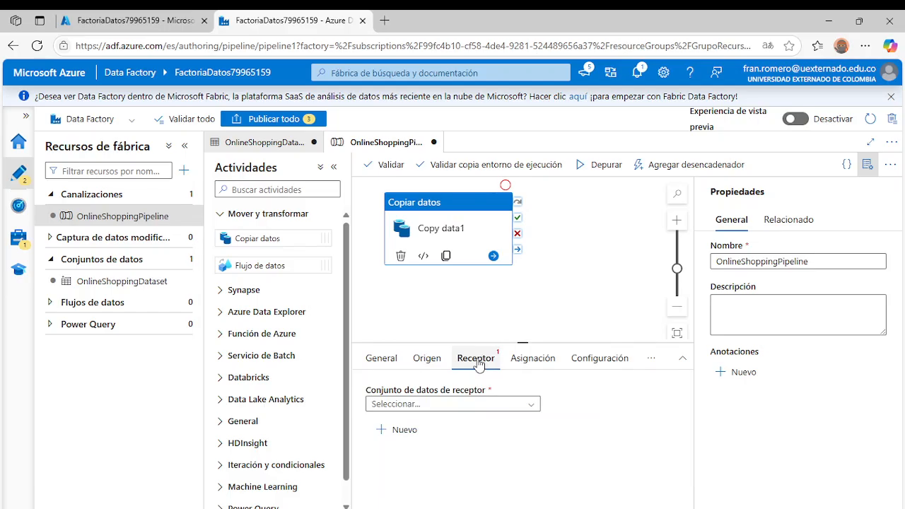
{"action": "left_click", "coordinate": [528, 408]}
{"action": "left_click", "coordinate": [529, 411]}
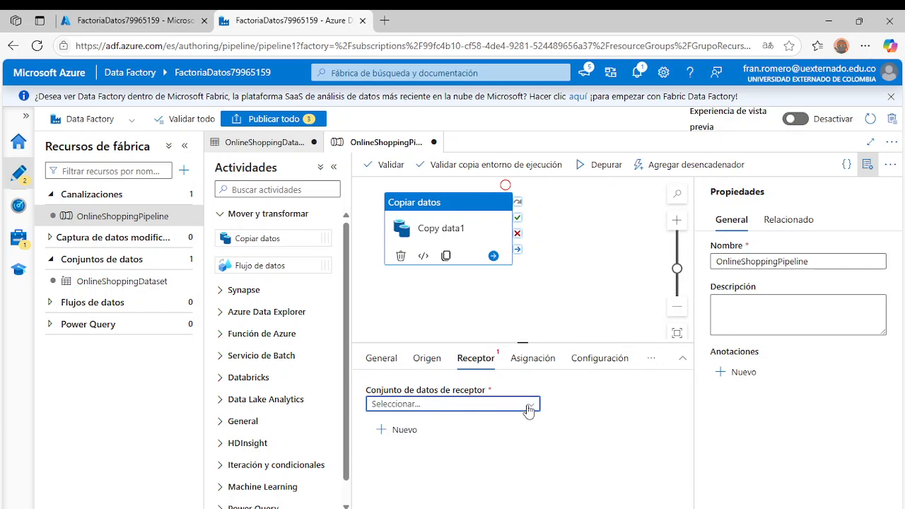
{"action": "left_click", "coordinate": [528, 410]}
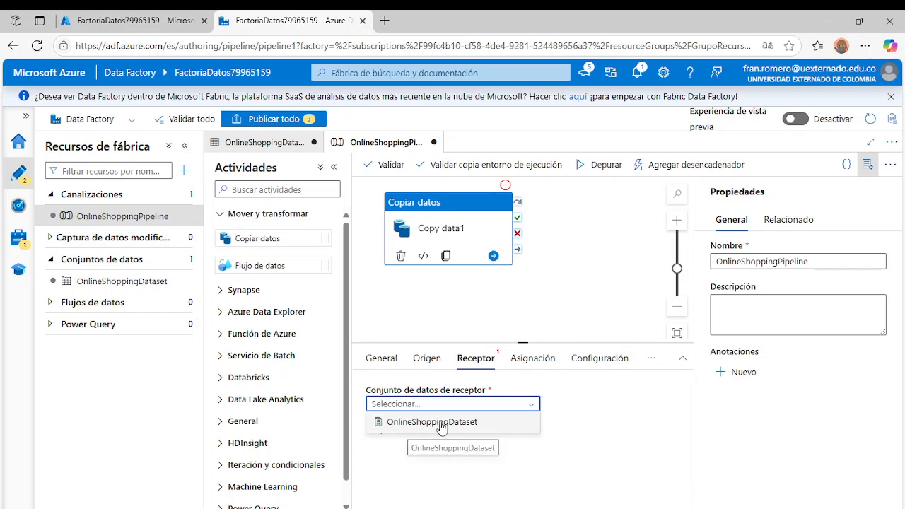
{"action": "left_click", "coordinate": [573, 408]}
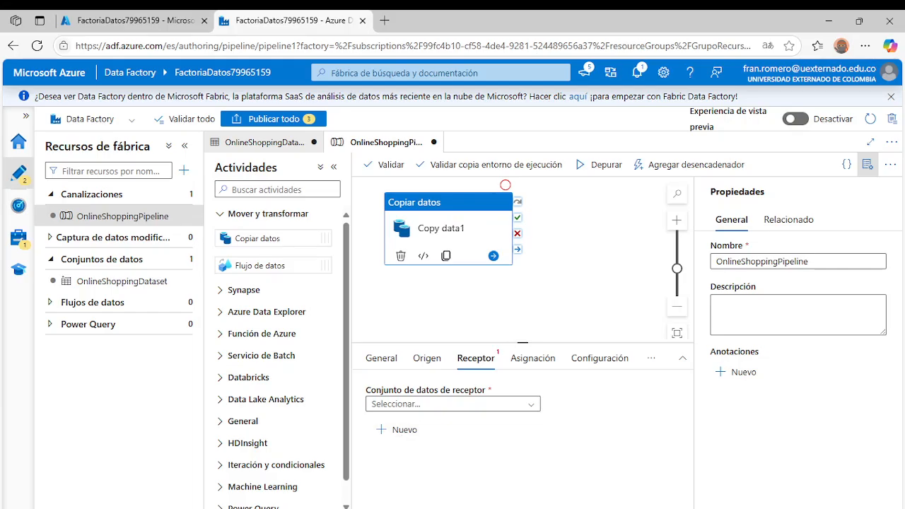
{"action": "key", "text": "alt+Tab"}
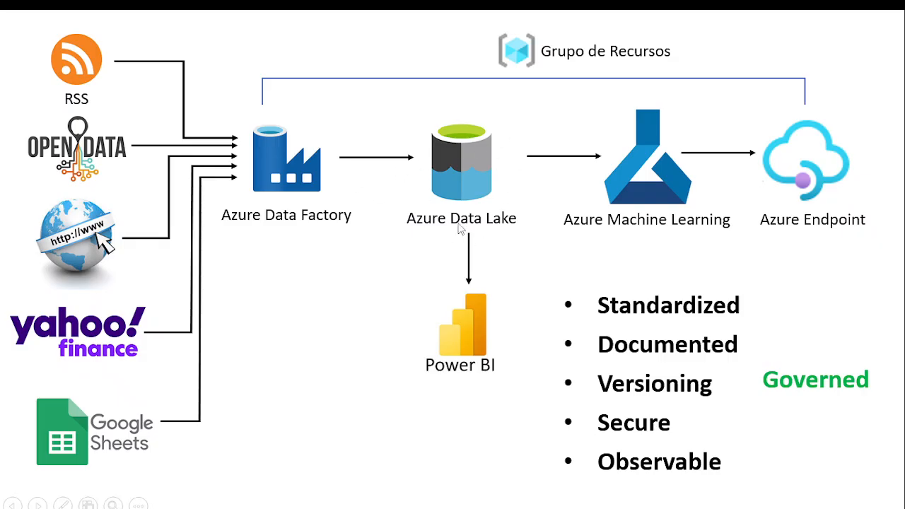
- Return to Azure Data Factory and start a new sink dataset using Almacenamiento de blobs de Azure with the DelimitedText format
{"action": "key", "text": "alt+Tab"}
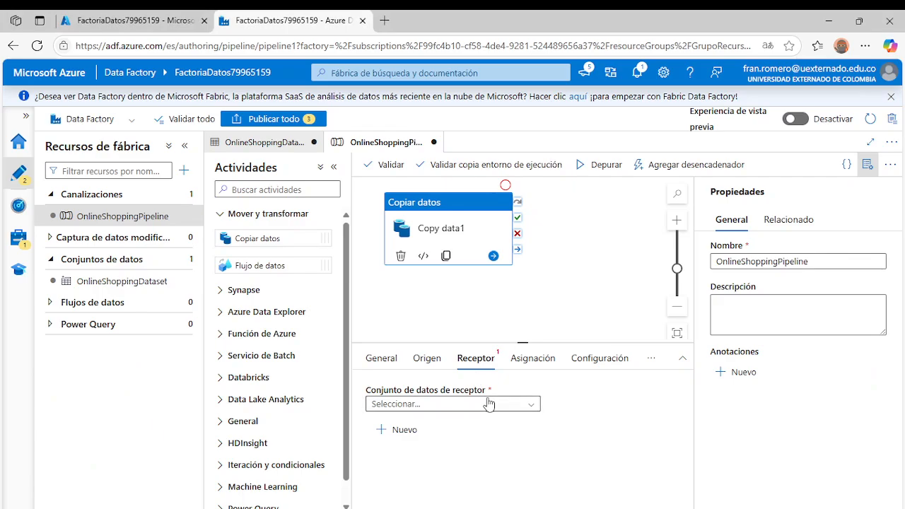
{"action": "left_click", "coordinate": [403, 434]}
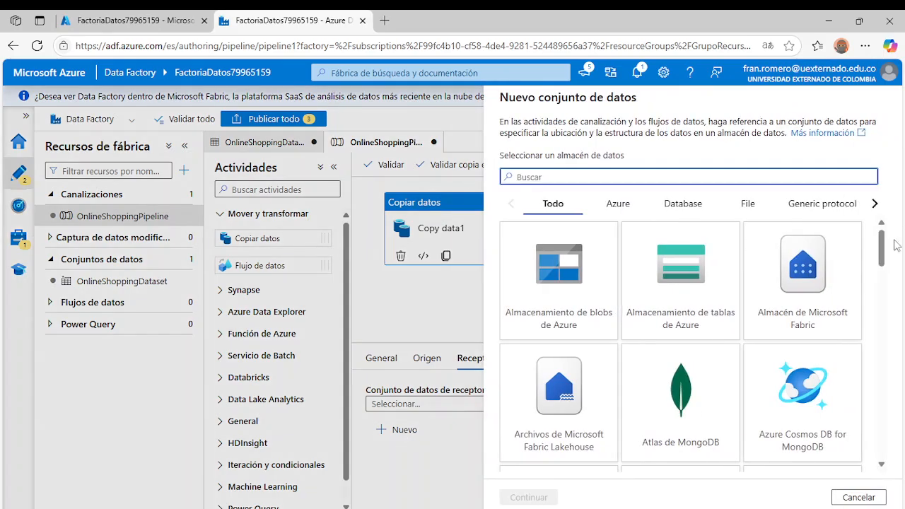
{"action": "mouse_move", "coordinate": [885, 249]}
{"action": "left_mouse_down"}
{"action": "mouse_move", "coordinate": [888, 445]}
{"action": "mouse_move", "coordinate": [900, 238]}
{"action": "left_mouse_up"}
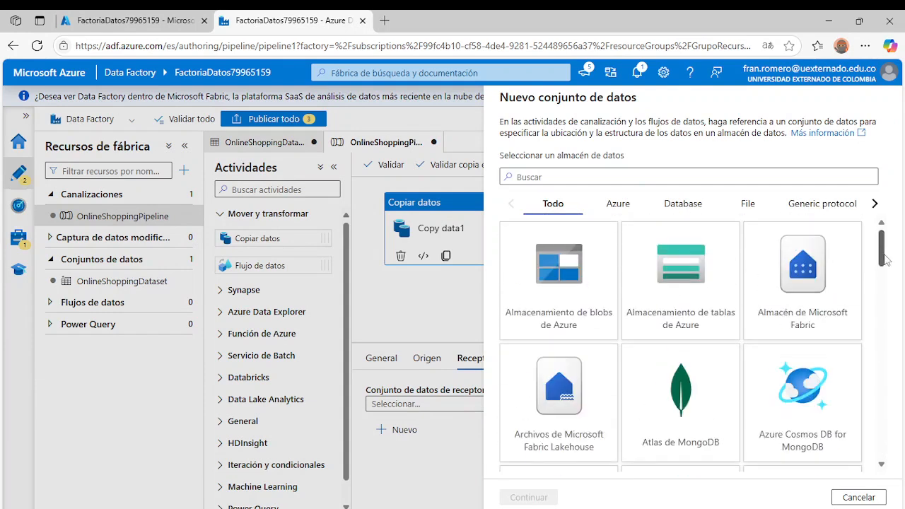
{"action": "left_click", "coordinate": [545, 271]}
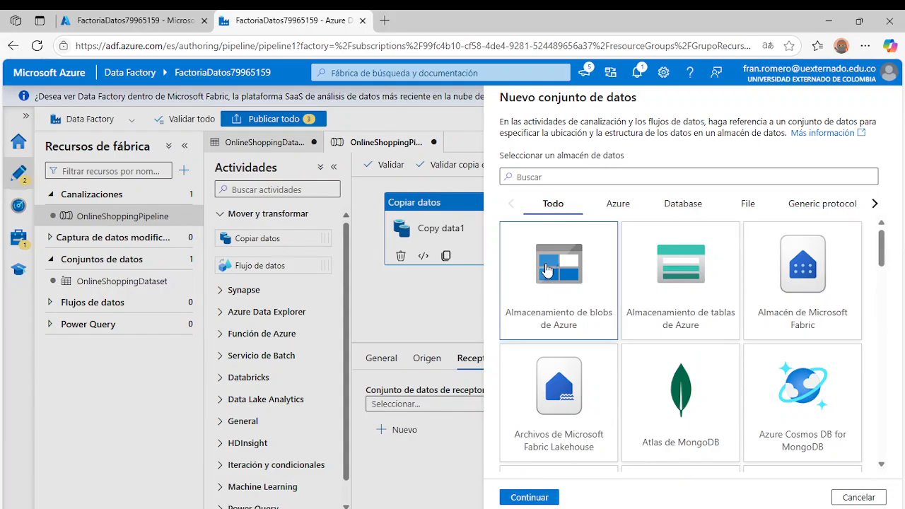
{"action": "double_click", "coordinate": [545, 269]}
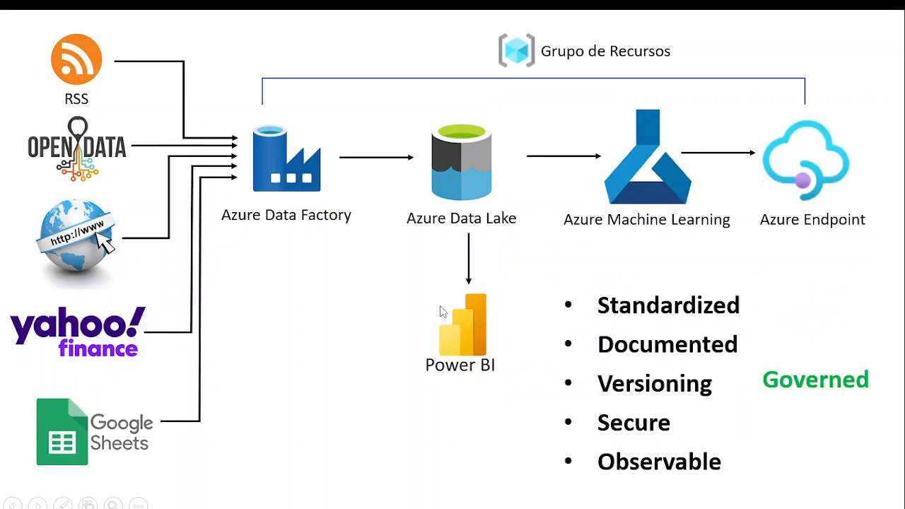
{"action": "key", "text": "alt+Tab"}
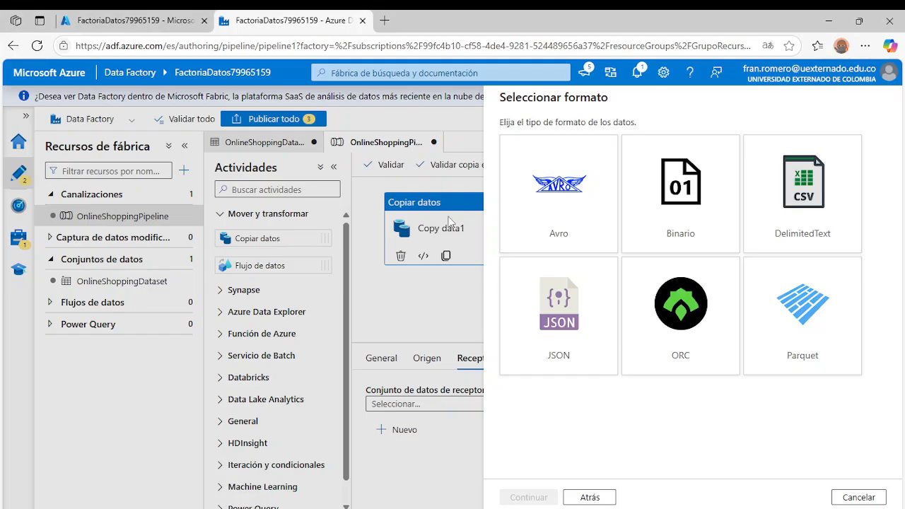
{"action": "left_click", "coordinate": [803, 189]}
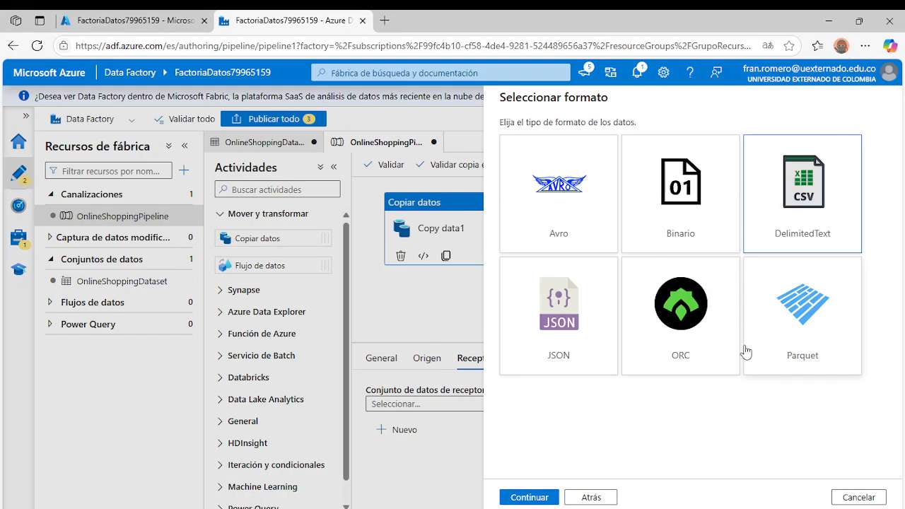
{"action": "left_click", "coordinate": [526, 497]}
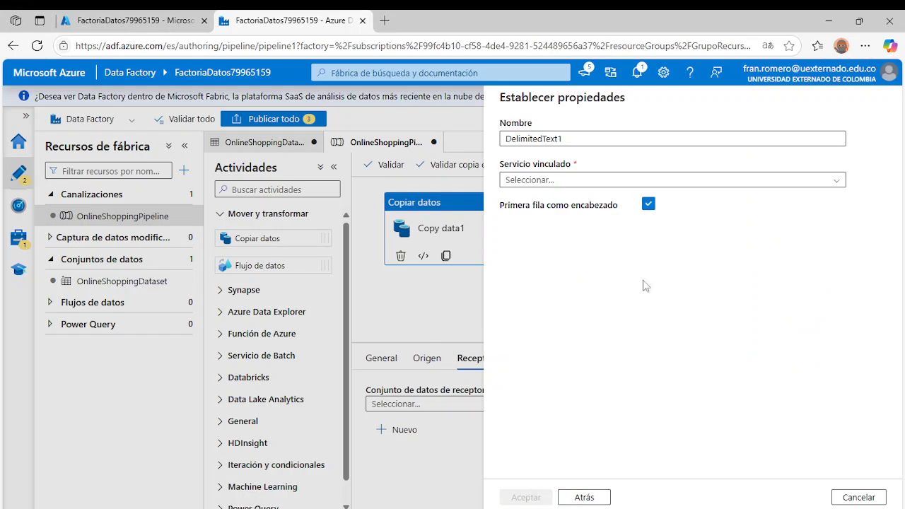
- Name the new sink dataset OnlineShoppingDataLake
{"action": "left_click", "coordinate": [589, 140]}
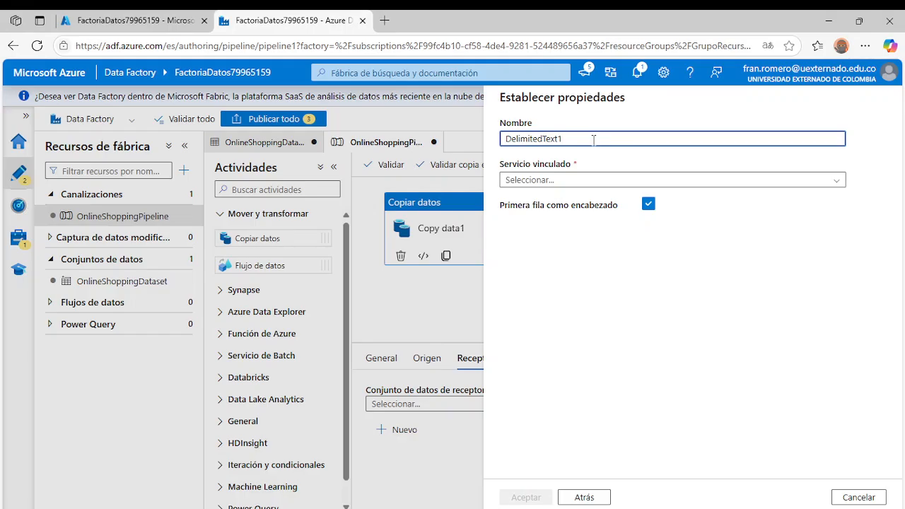
{"action": "double_click", "coordinate": [593, 140]}
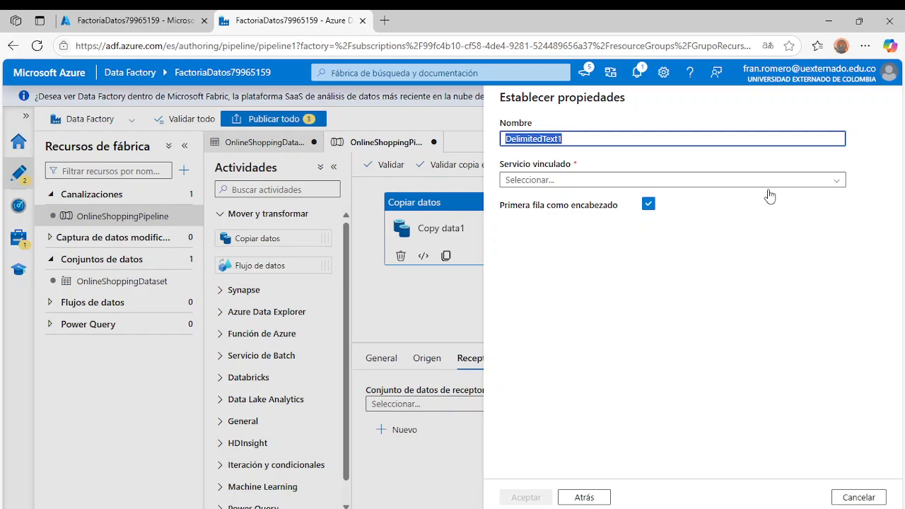
{"action": "type", "text": "OnlineShoo"}
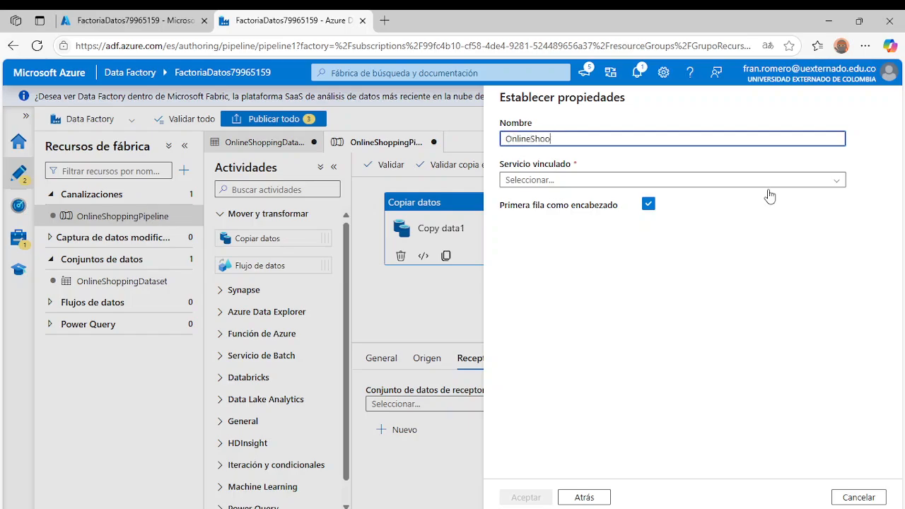
{"action": "key", "text": "BackSpace"}
{"action": "type", "text": "pppingDataLake"}
- Start a new linked service for the sink dataset, keeping the name AzureBlobStorage1 and Clave de cuenta authentication
{"action": "left_click", "coordinate": [598, 181]}
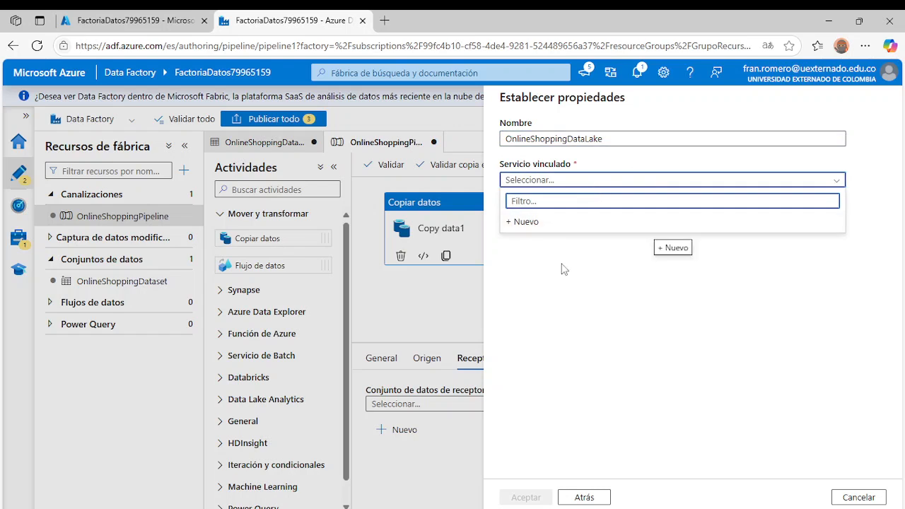
{"action": "left_click", "coordinate": [535, 223]}
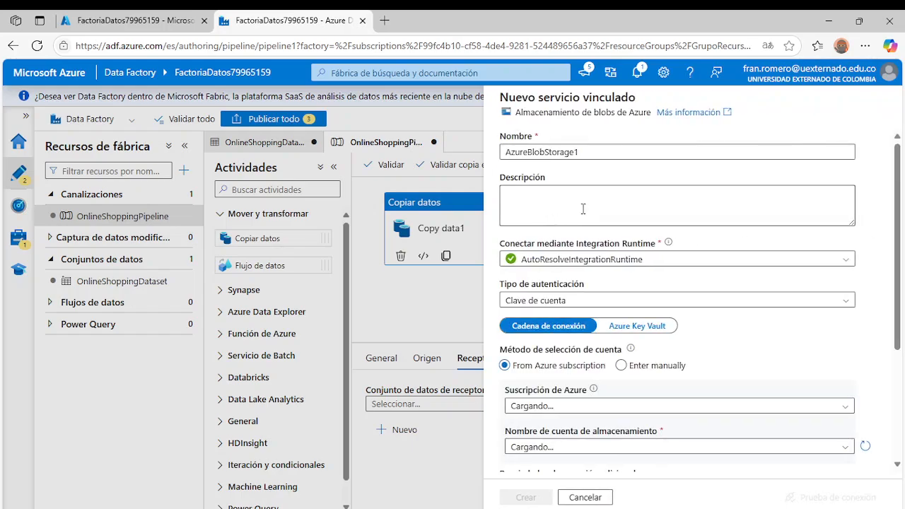
{"action": "left_click", "coordinate": [609, 155]}
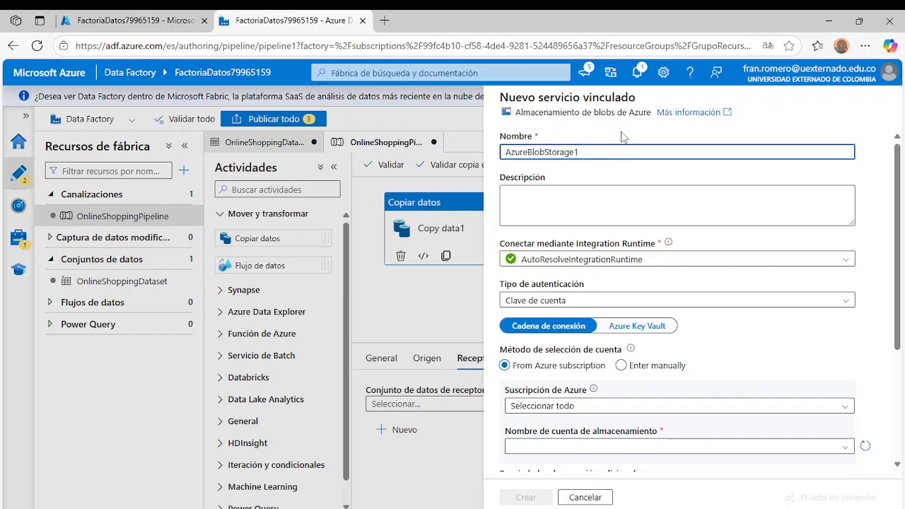
{"action": "key", "text": "alt+Tab"}
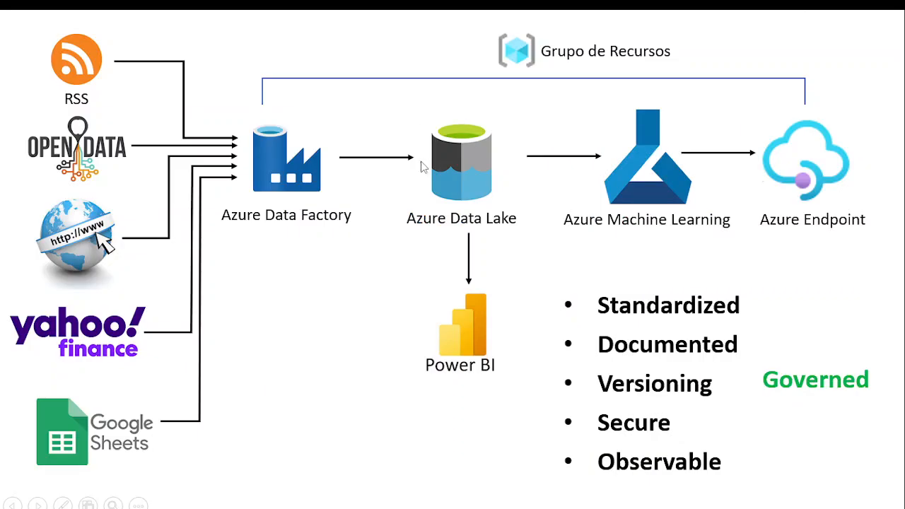
{"action": "key", "text": "alt+Tab"}
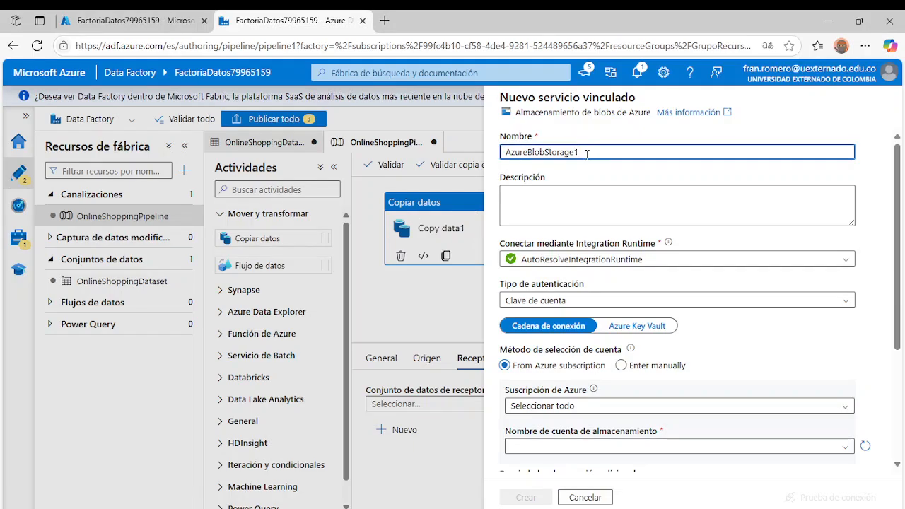
{"action": "left_click_drag", "start_coordinate": [587, 153], "coordinate": [469, 161]}
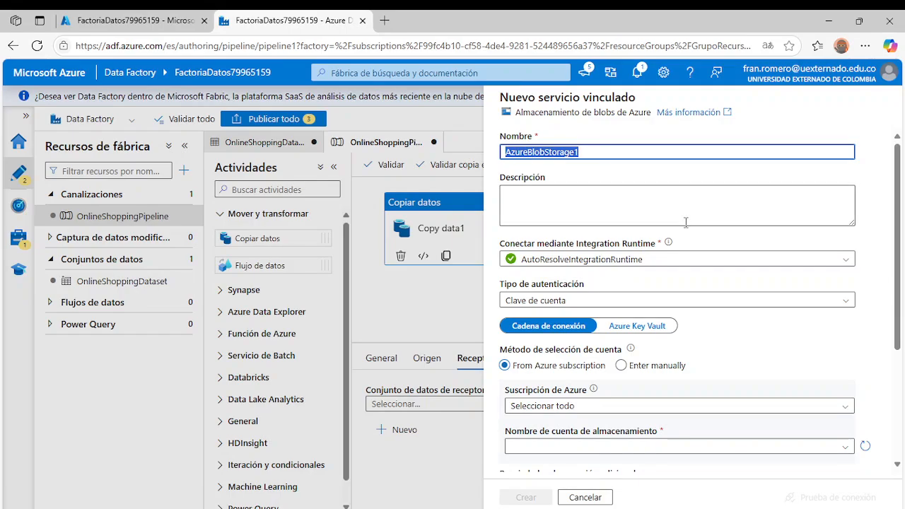
{"action": "scroll", "coordinate": [686, 222], "scroll_direction": "down", "scroll_amount": 1}
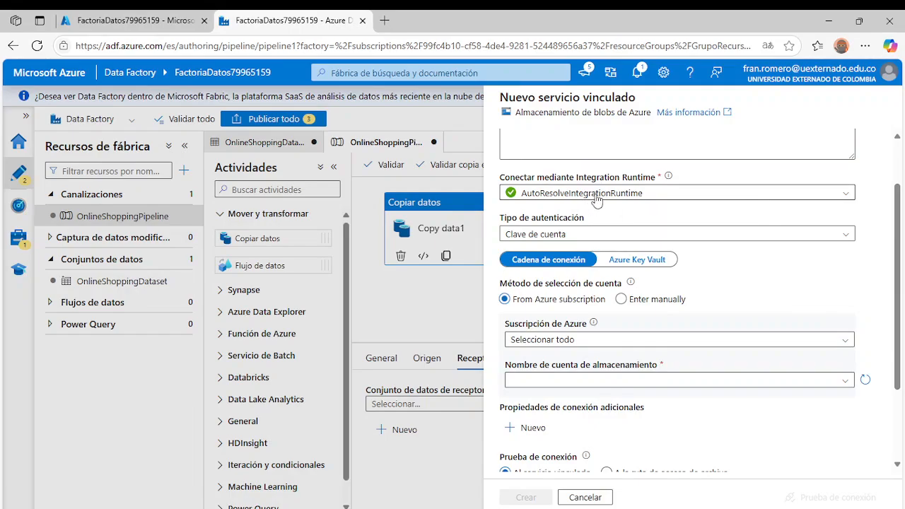
{"action": "left_click", "coordinate": [603, 238]}
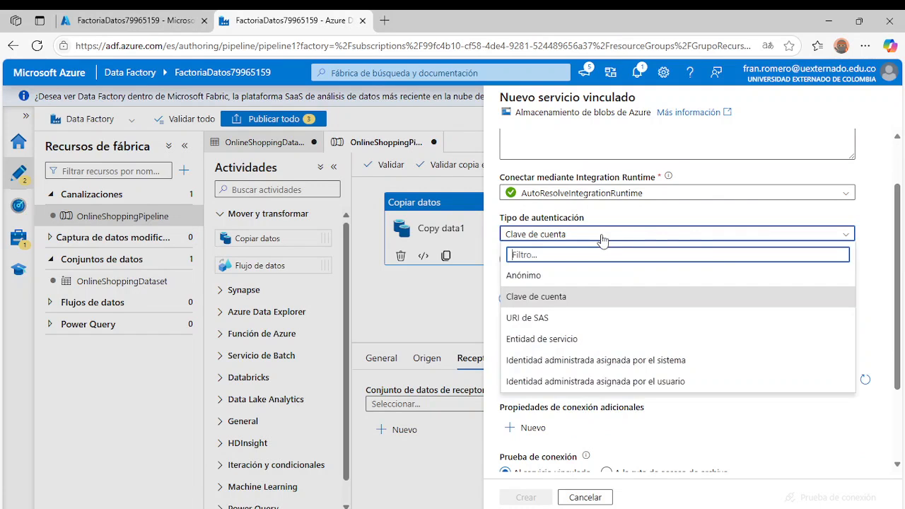
{"action": "left_click", "coordinate": [565, 303]}
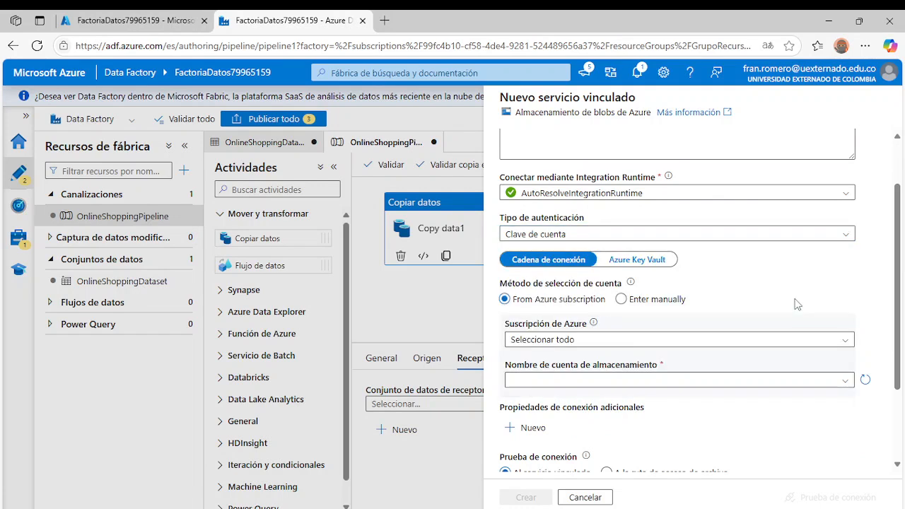
- Set the linked service's subscription to Azure for Students and check the available storage accounts, leaving none selected
{"action": "scroll", "coordinate": [798, 304], "scroll_direction": "down", "scroll_amount": 3}
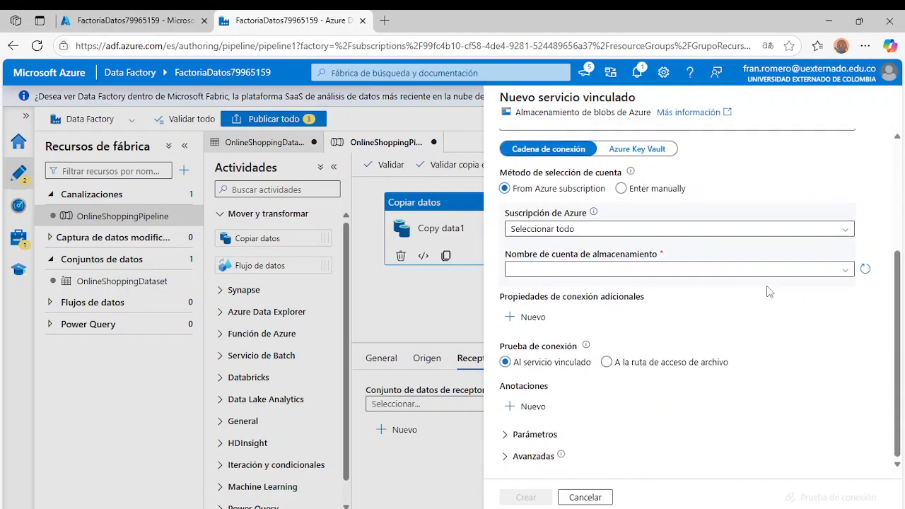
{"action": "left_click", "coordinate": [564, 231]}
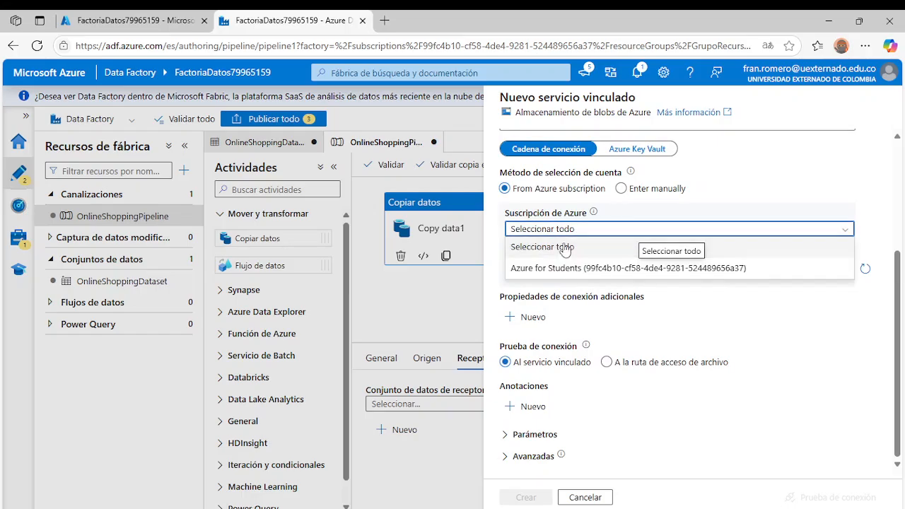
{"action": "left_click", "coordinate": [569, 268]}
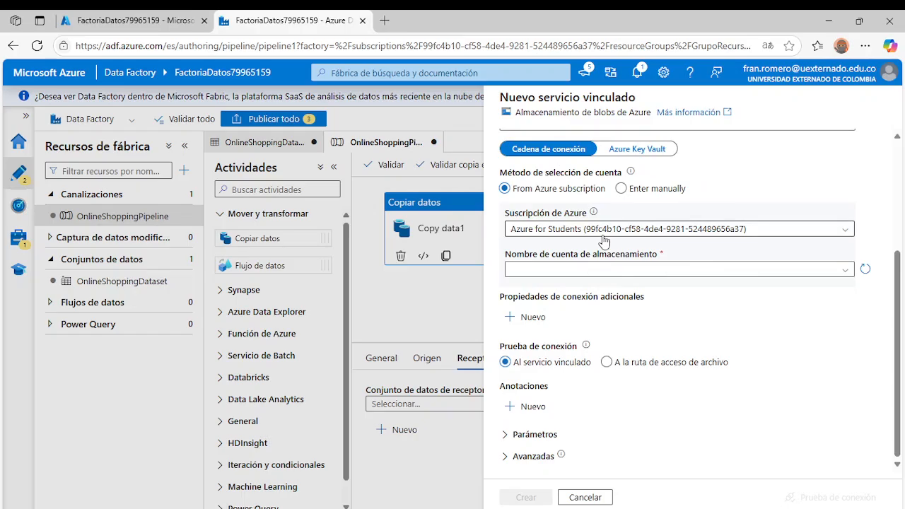
{"action": "left_click", "coordinate": [600, 270]}
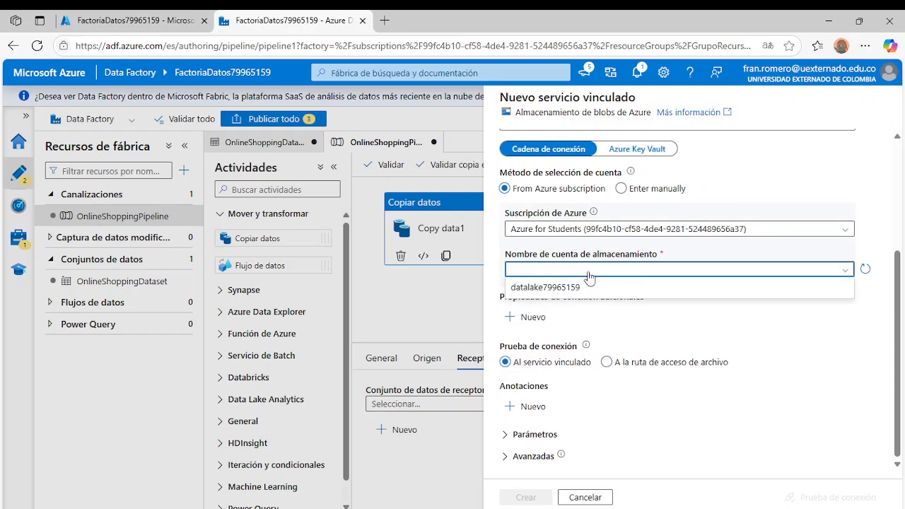
{"action": "left_click", "coordinate": [590, 273]}
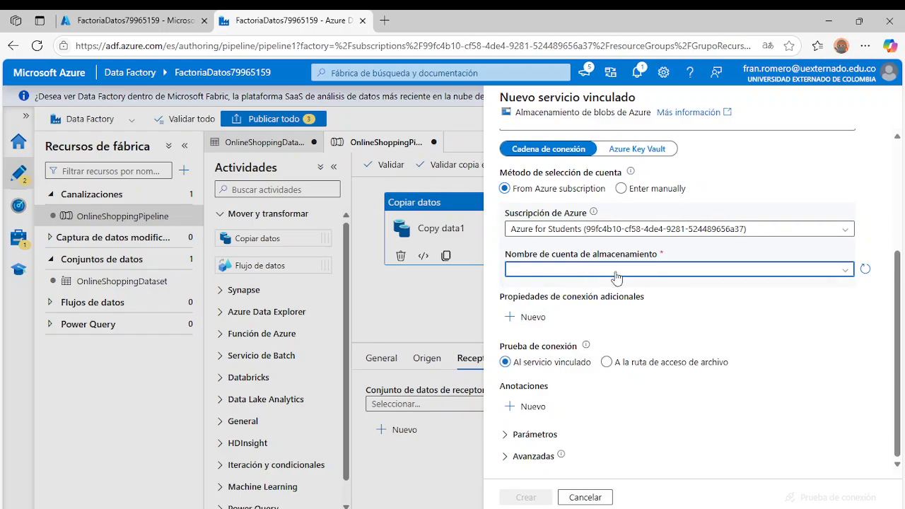
- Open the data lake storage account from the Azure portal home page to examine its overview
{"action": "left_click", "coordinate": [150, 16]}
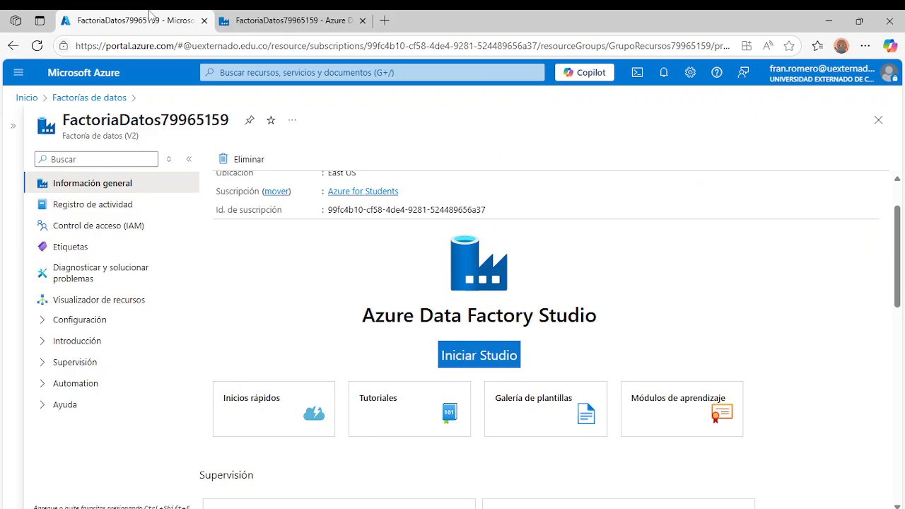
{"action": "left_click", "coordinate": [17, 75]}
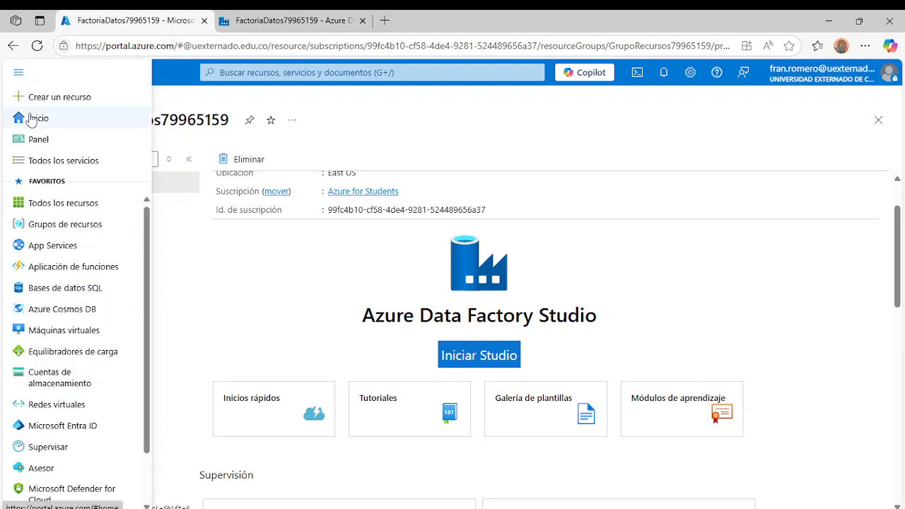
{"action": "left_click", "coordinate": [31, 118]}
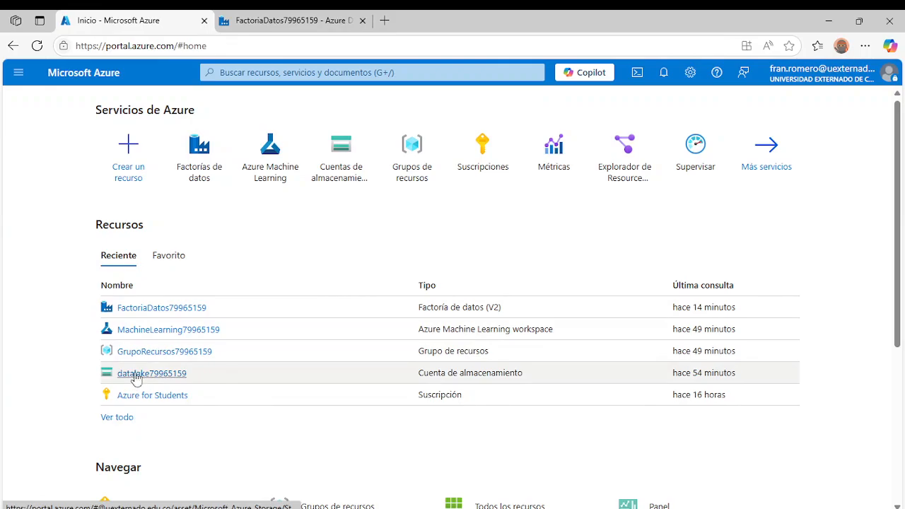
{"action": "mouse_move", "coordinate": [136, 381]}
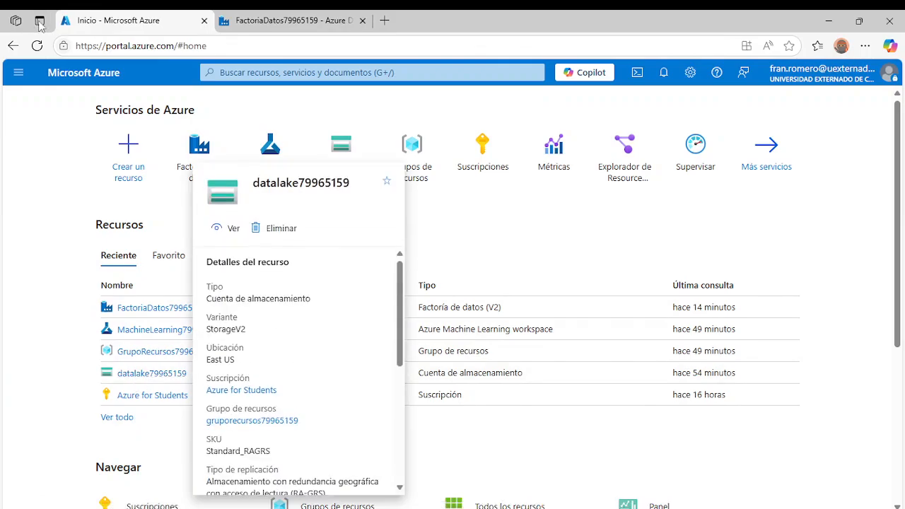
{"action": "left_click", "coordinate": [292, 23]}
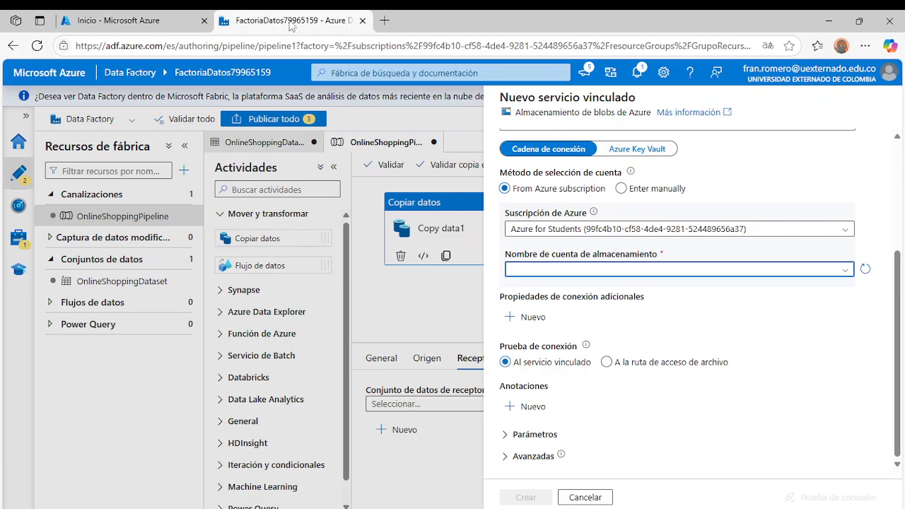
{"action": "left_click", "coordinate": [91, 19]}
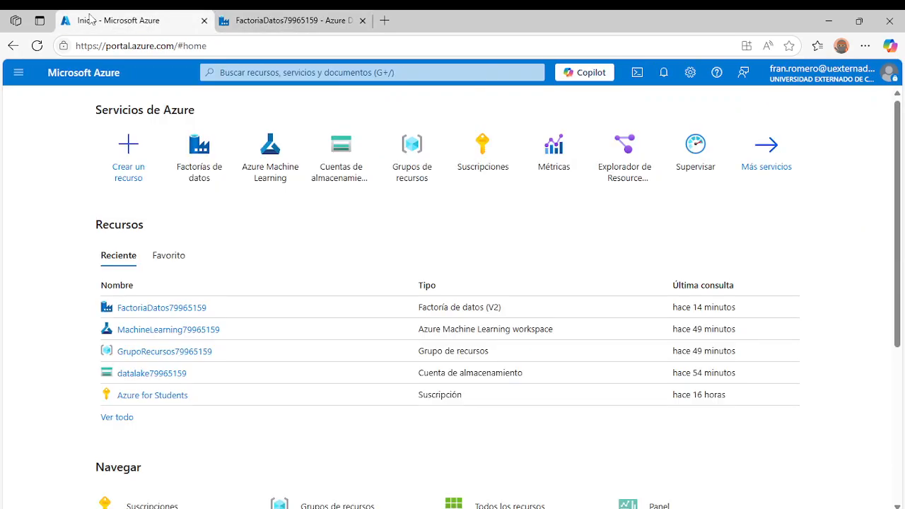
{"action": "left_click", "coordinate": [131, 375]}
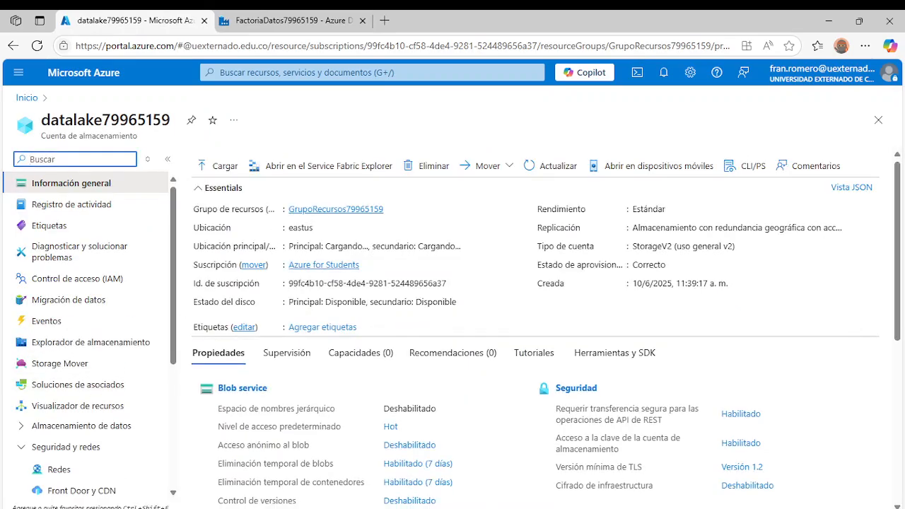
- Consult the architecture diagram in PowerPoint and return to the new linked service form in Azure Data Factory
{"action": "key", "text": "alt+Tab"}
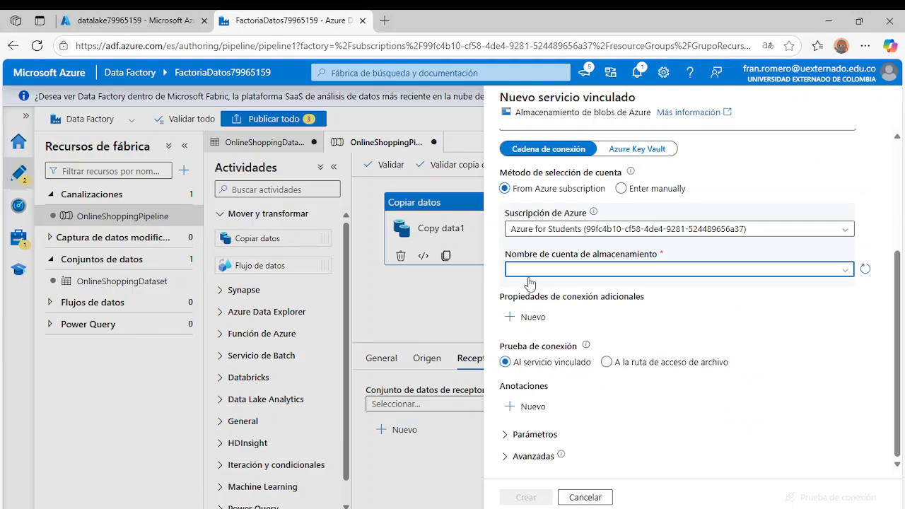
{"action": "key", "text": "alt+Tab"}
{"action": "key", "text": "alt+Tab"}
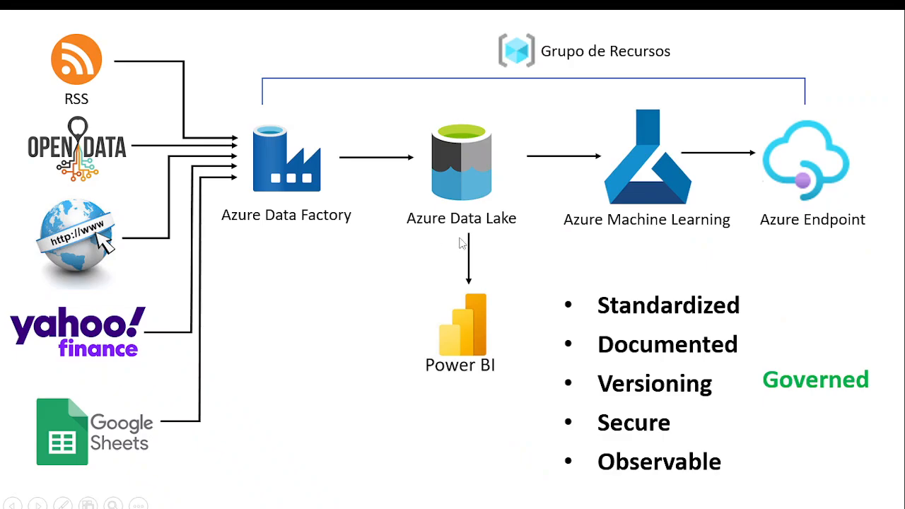
{"action": "key", "text": "alt+Tab"}
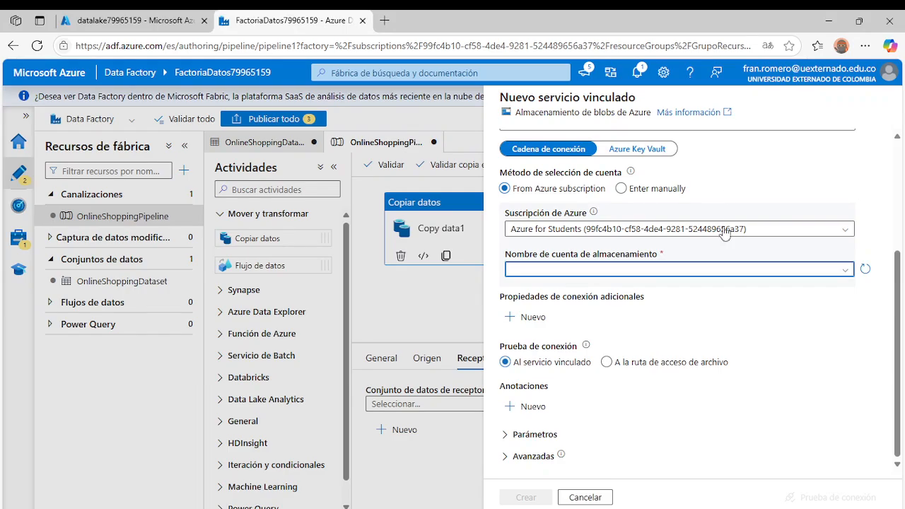
- Switch to the Azure portal and open the data lake's blob container from its Blob service to view its contents
{"action": "left_click", "coordinate": [132, 25]}
{"action": "scroll", "coordinate": [322, 424], "scroll_direction": "down", "scroll_amount": 1}
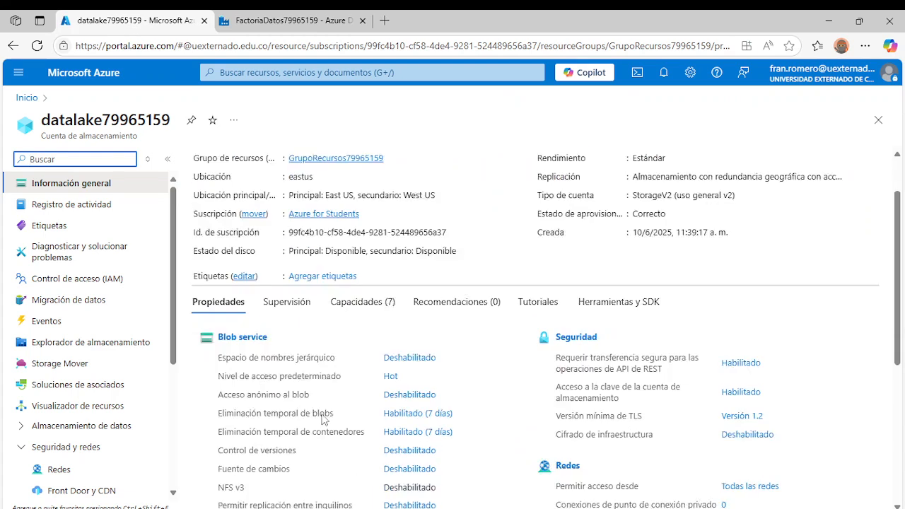
{"action": "scroll", "coordinate": [268, 374], "scroll_direction": "down", "scroll_amount": 1}
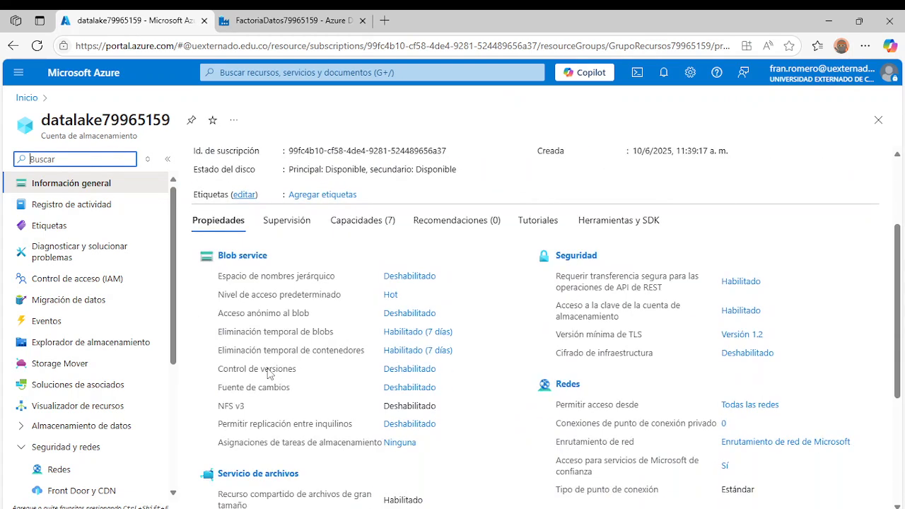
{"action": "left_click", "coordinate": [246, 256]}
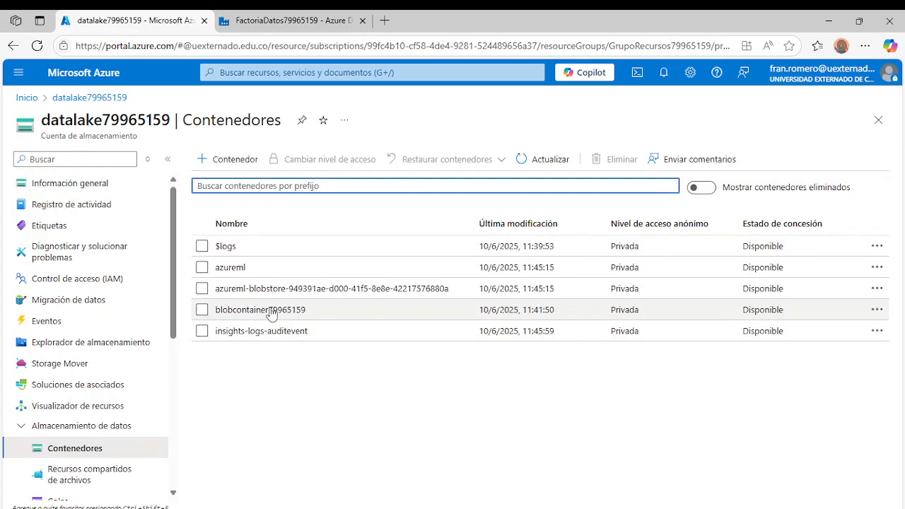
{"action": "left_click", "coordinate": [270, 312]}
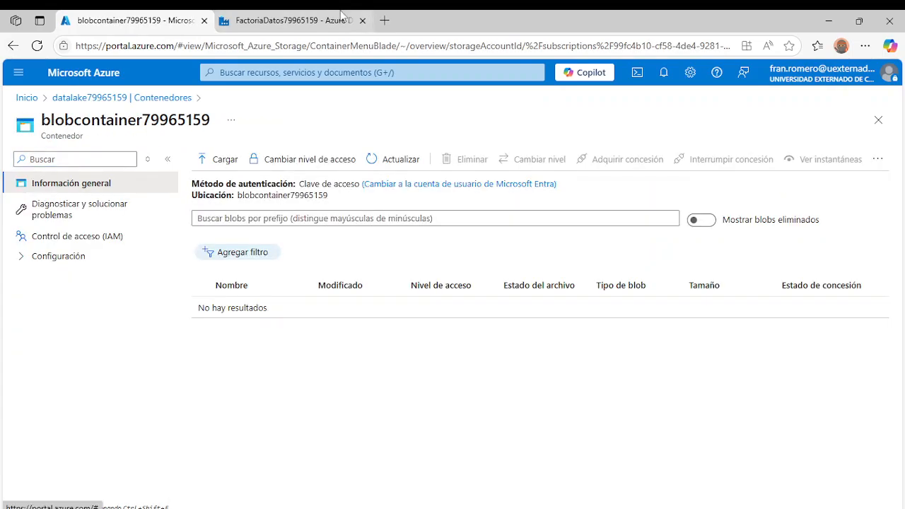
- Back in Azure Data Factory, select the data lake storage account for the new linked service and test the connection
{"action": "left_click", "coordinate": [340, 20]}
{"action": "left_click", "coordinate": [837, 272]}
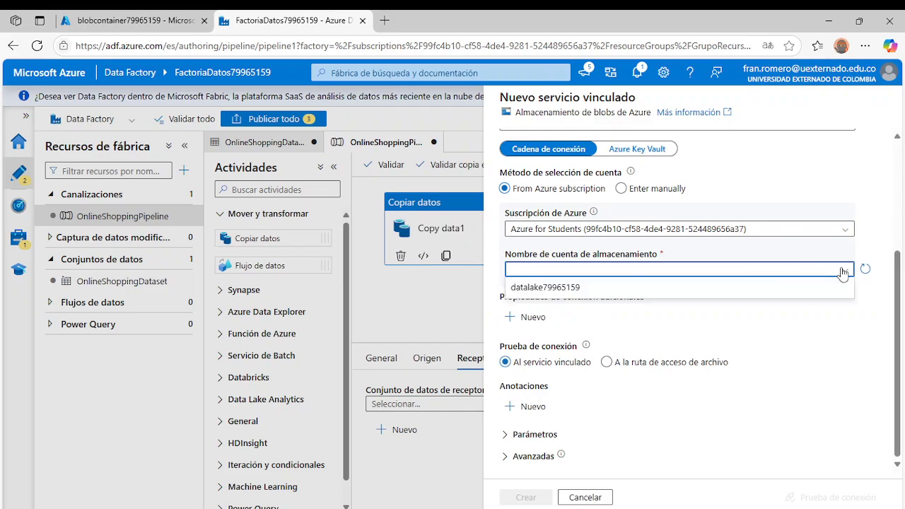
{"action": "left_click", "coordinate": [587, 286]}
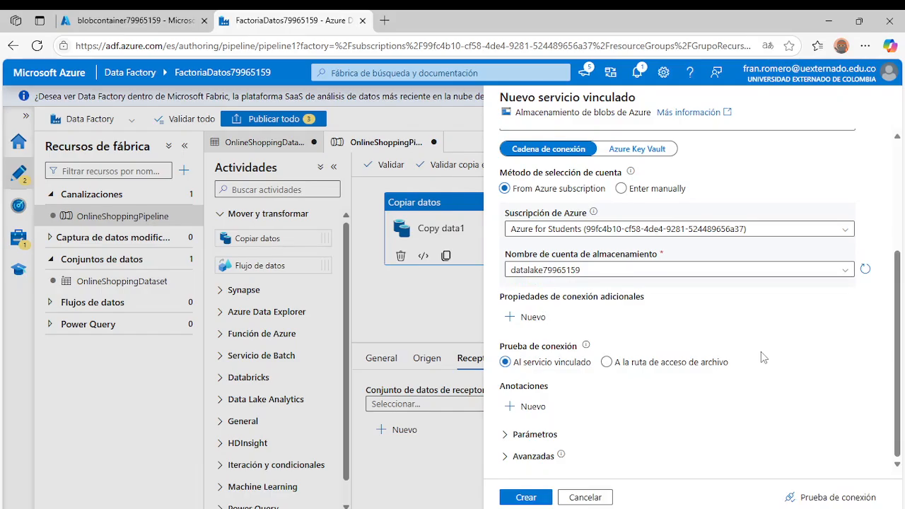
{"action": "scroll", "coordinate": [798, 400], "scroll_direction": "up", "scroll_amount": 2}
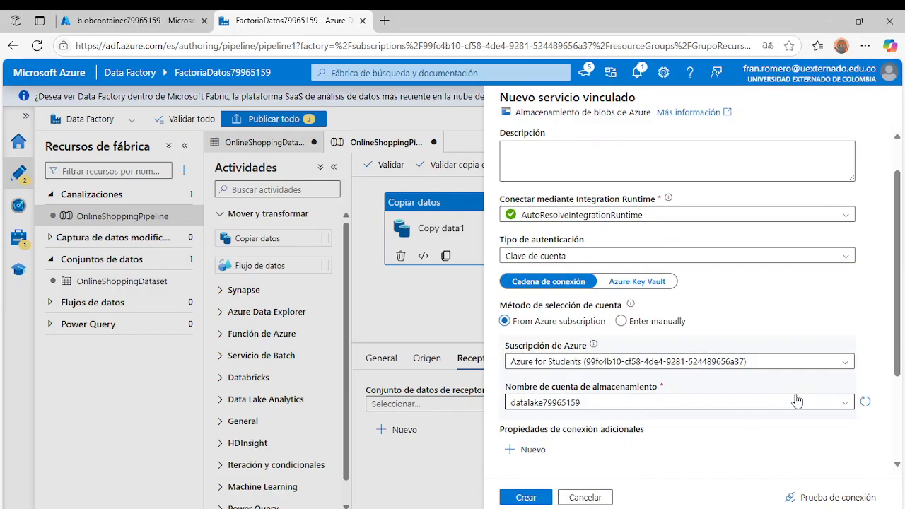
{"action": "scroll", "coordinate": [797, 400], "scroll_direction": "up", "scroll_amount": 1}
{"action": "scroll", "coordinate": [798, 400], "scroll_direction": "down", "scroll_amount": 3}
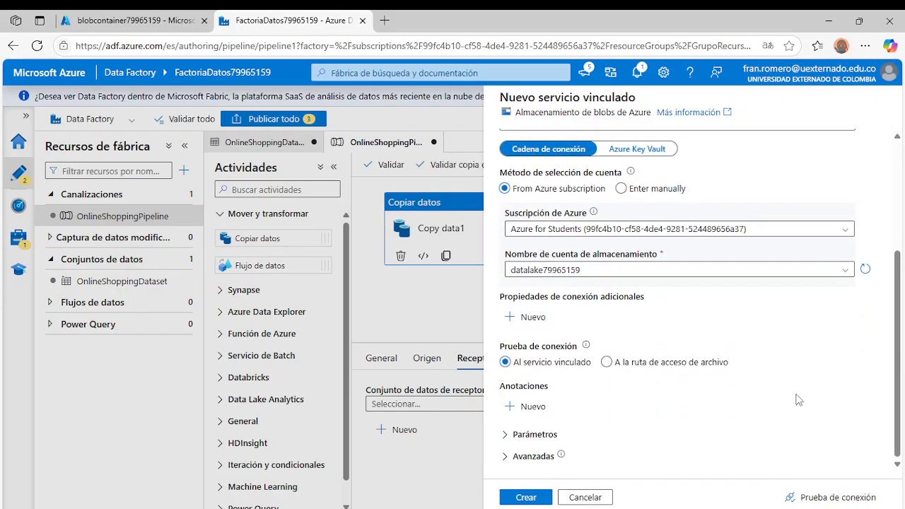
{"action": "left_click", "coordinate": [833, 498]}
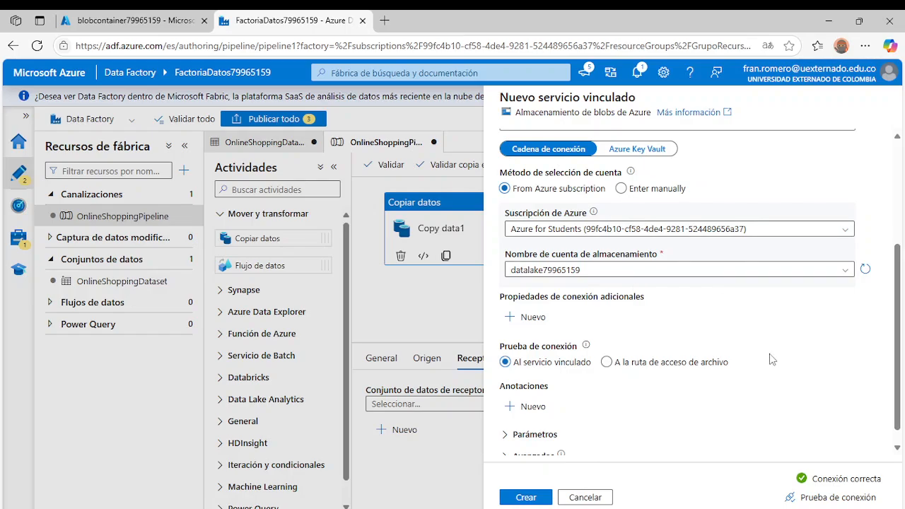
- Review the linked service settings, create AzureBlobStorage1, and dismiss the creation notification
{"action": "scroll", "coordinate": [771, 359], "scroll_direction": "up", "scroll_amount": 1}
{"action": "scroll", "coordinate": [771, 359], "scroll_direction": "up", "scroll_amount": 1}
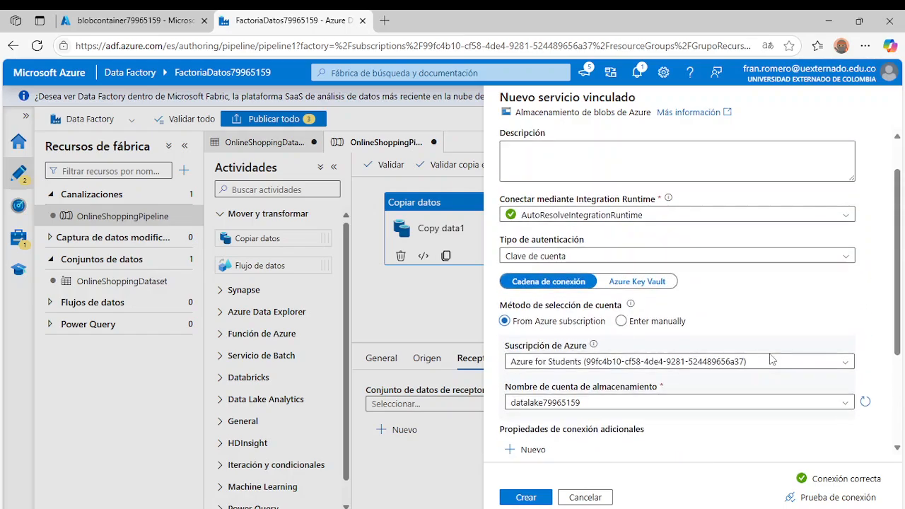
{"action": "scroll", "coordinate": [771, 359], "scroll_direction": "up", "scroll_amount": 1}
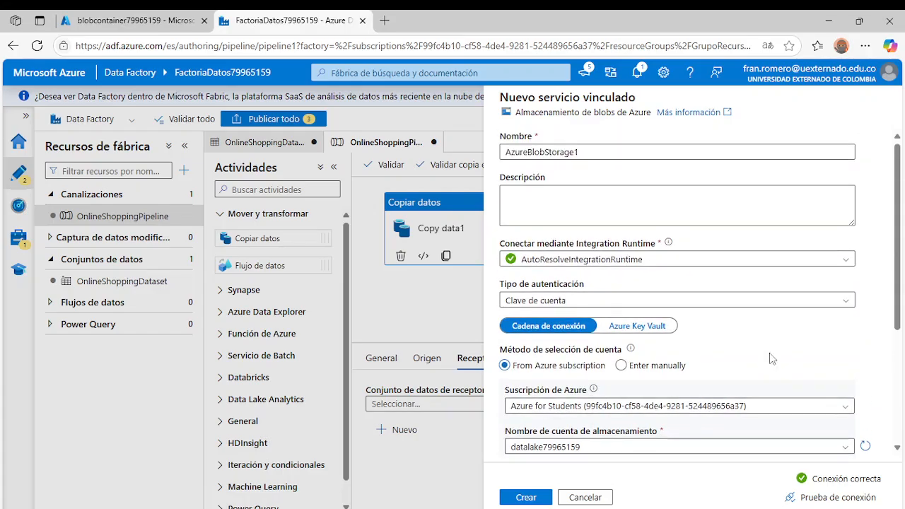
{"action": "scroll", "coordinate": [772, 359], "scroll_direction": "down", "scroll_amount": 3}
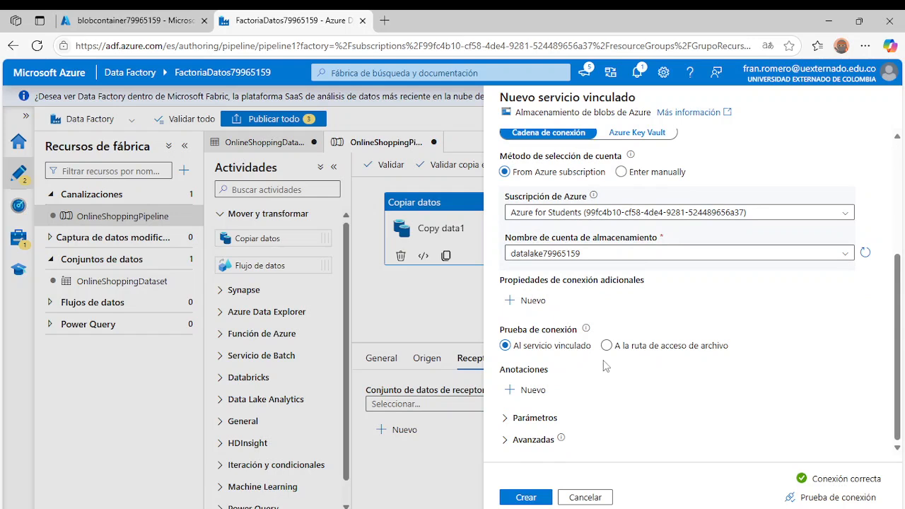
{"action": "left_click", "coordinate": [527, 498]}
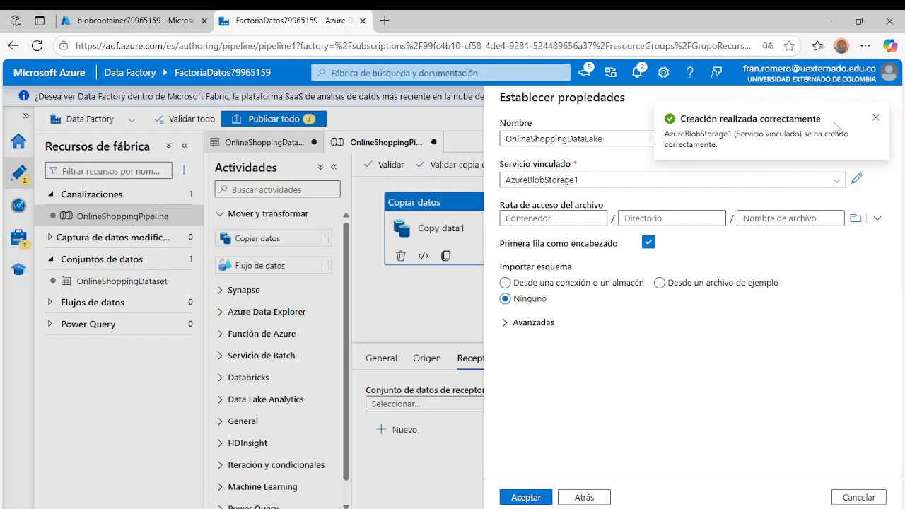
{"action": "left_click", "coordinate": [875, 118]}
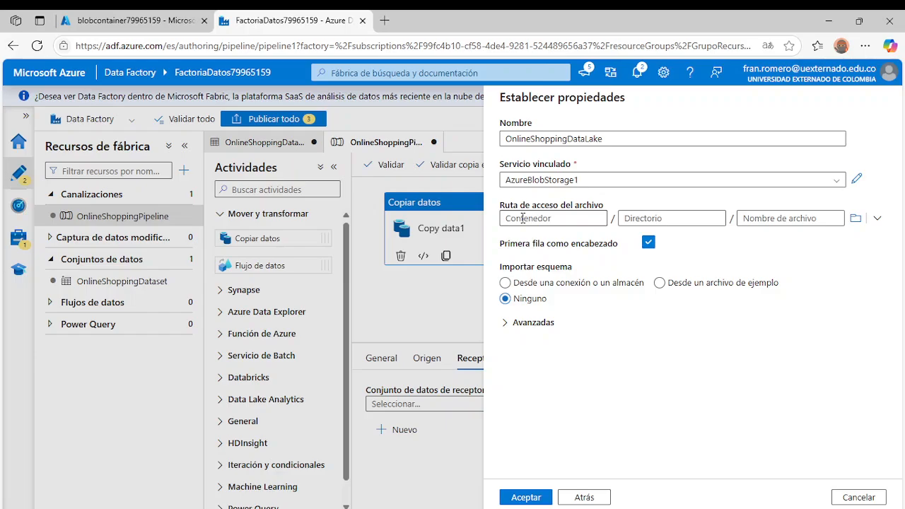
- In the Azure portal, go from the home page through the data lake storage account to its blob container
{"action": "left_click", "coordinate": [117, 21]}
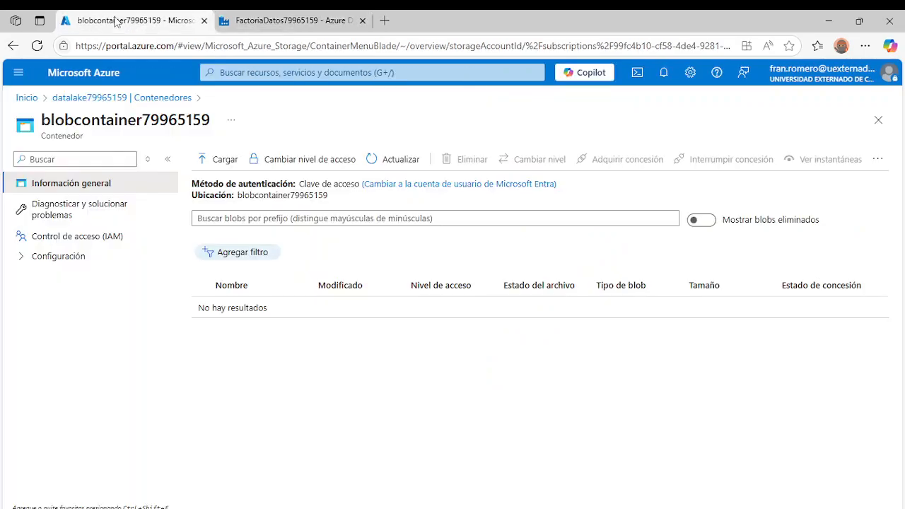
{"action": "left_click", "coordinate": [27, 97]}
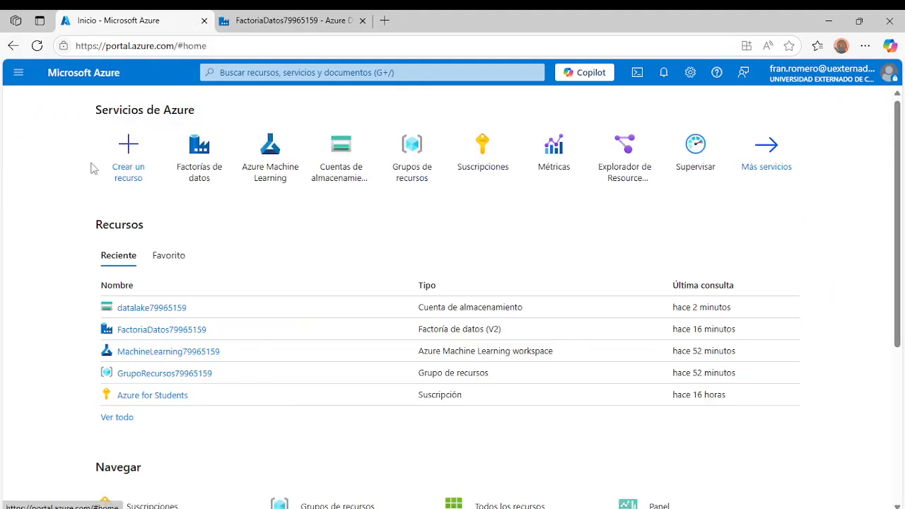
{"action": "left_click", "coordinate": [171, 311]}
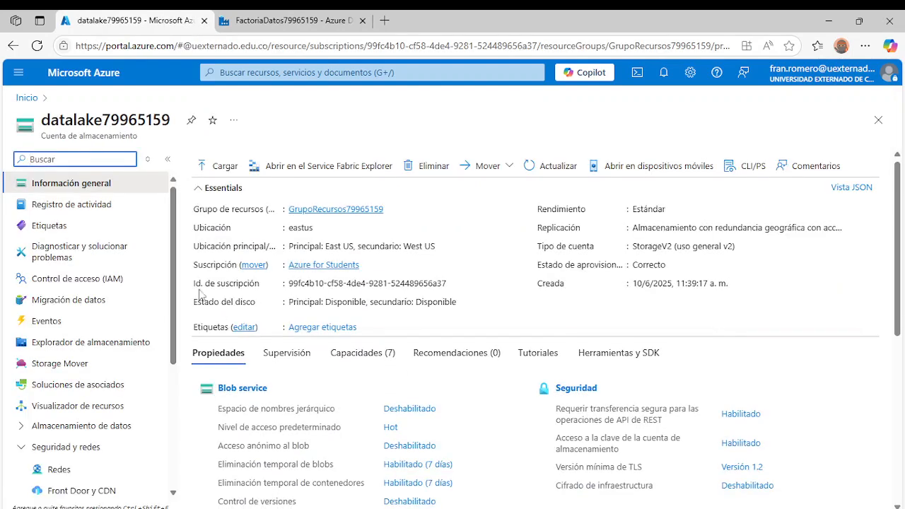
{"action": "scroll", "coordinate": [302, 363], "scroll_direction": "down", "scroll_amount": 3}
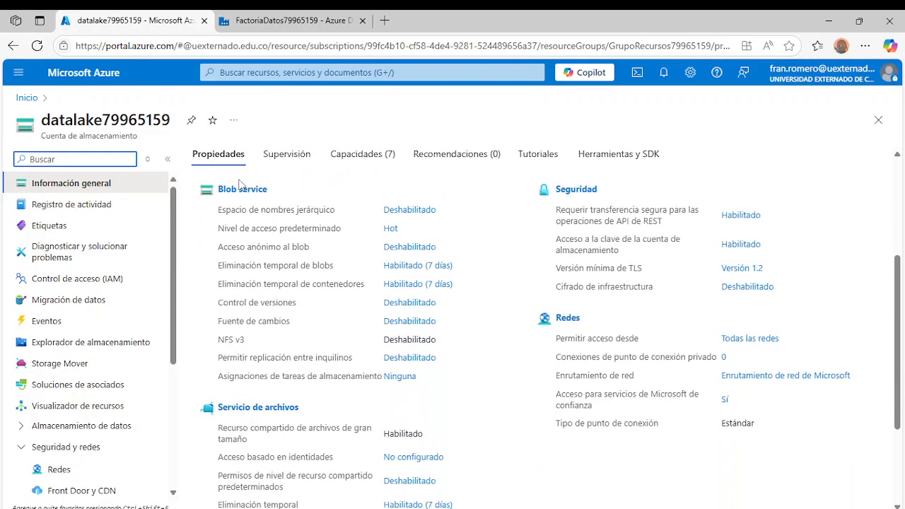
{"action": "left_click", "coordinate": [241, 191]}
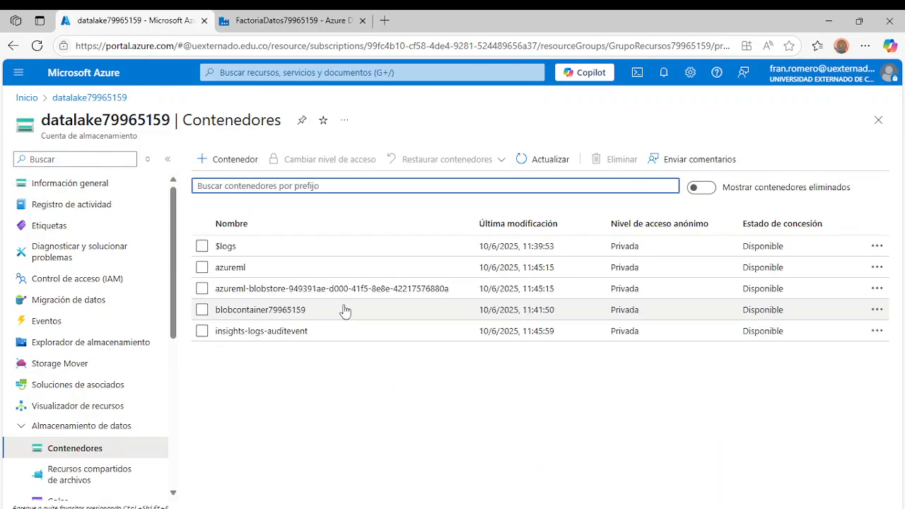
{"action": "left_click", "coordinate": [258, 311]}
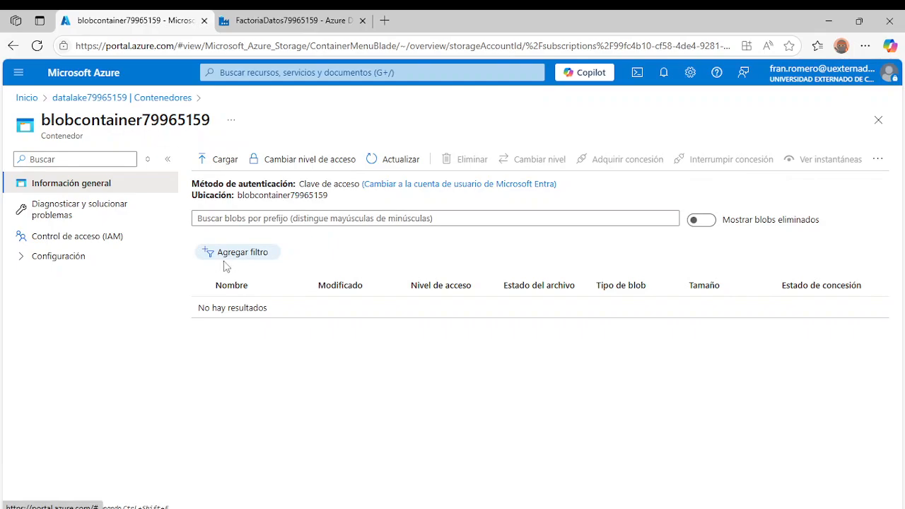
- In Azure Data Factory, browse the storage and choose the blob container for the OnlineShoppingDataLake file path, checking it against the portal's container list
{"action": "left_click", "coordinate": [253, 23]}
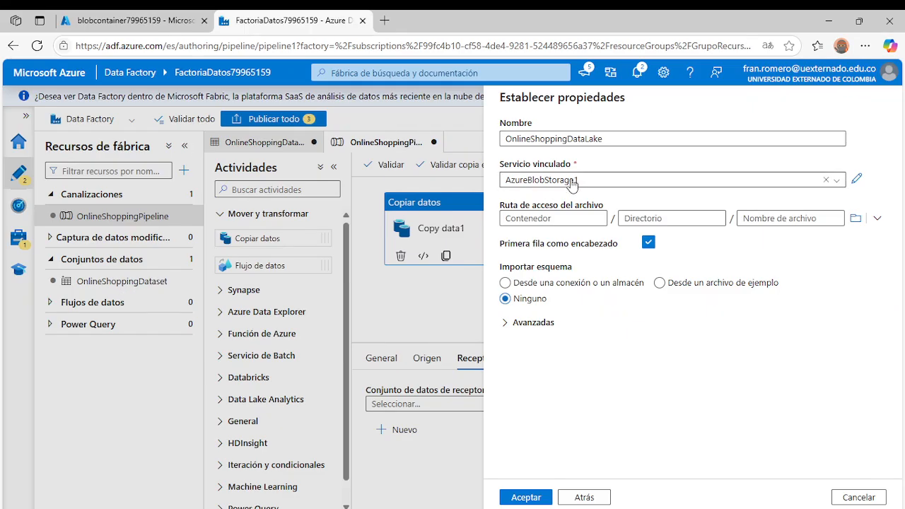
{"action": "left_click", "coordinate": [542, 215]}
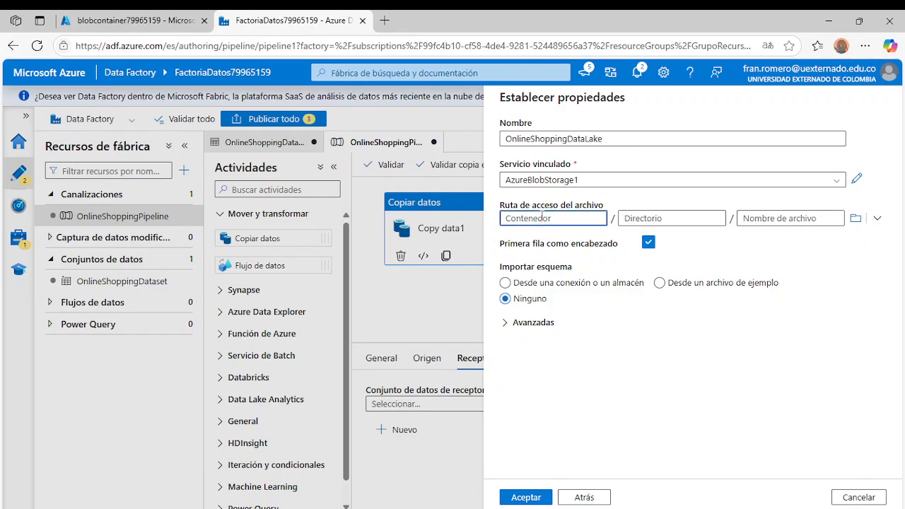
{"action": "left_click", "coordinate": [857, 221]}
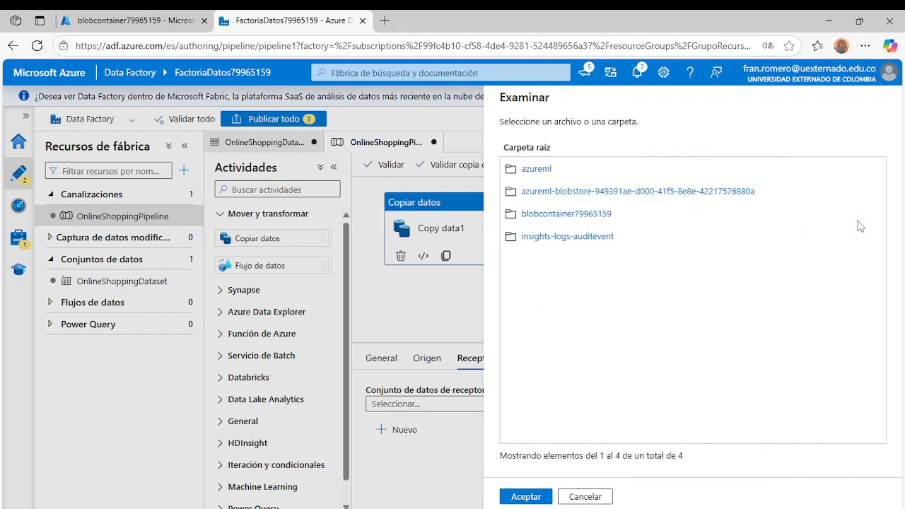
{"action": "left_click", "coordinate": [559, 214]}
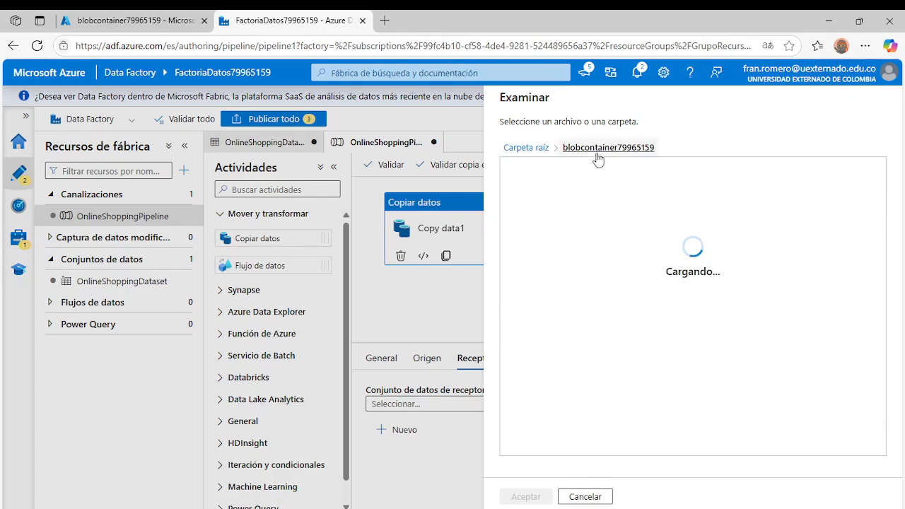
{"action": "left_click", "coordinate": [130, 20]}
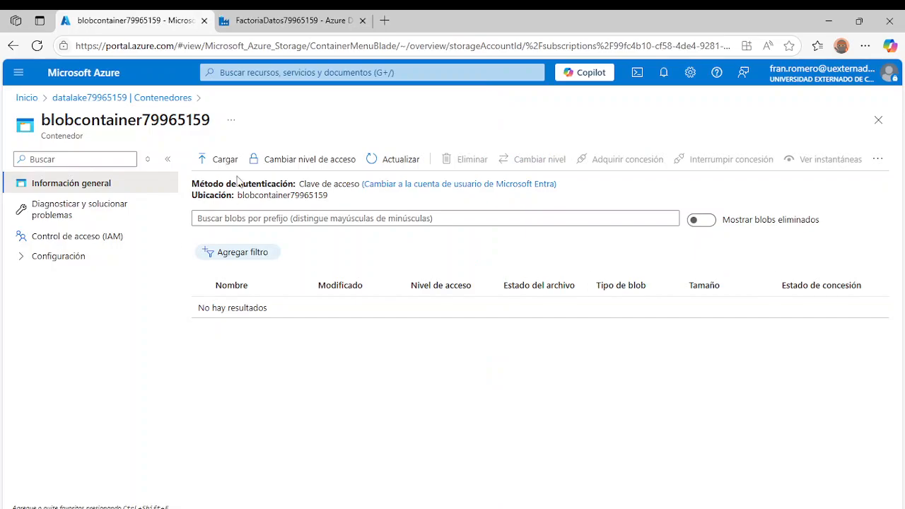
{"action": "left_click", "coordinate": [97, 99]}
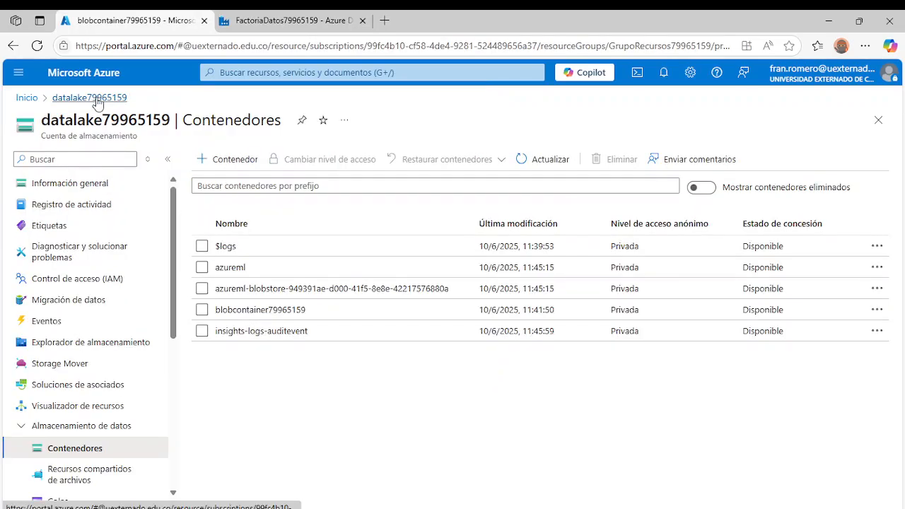
{"action": "left_click", "coordinate": [274, 22]}
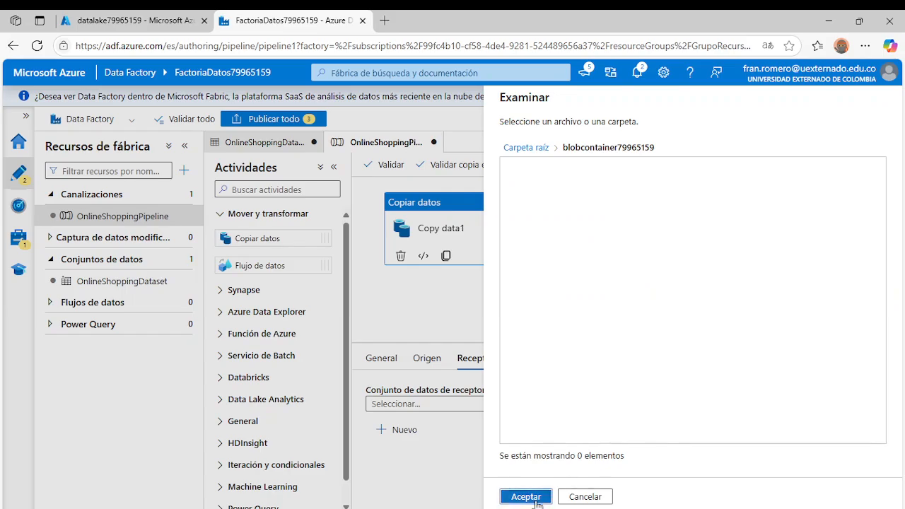
{"action": "left_click", "coordinate": [527, 496]}
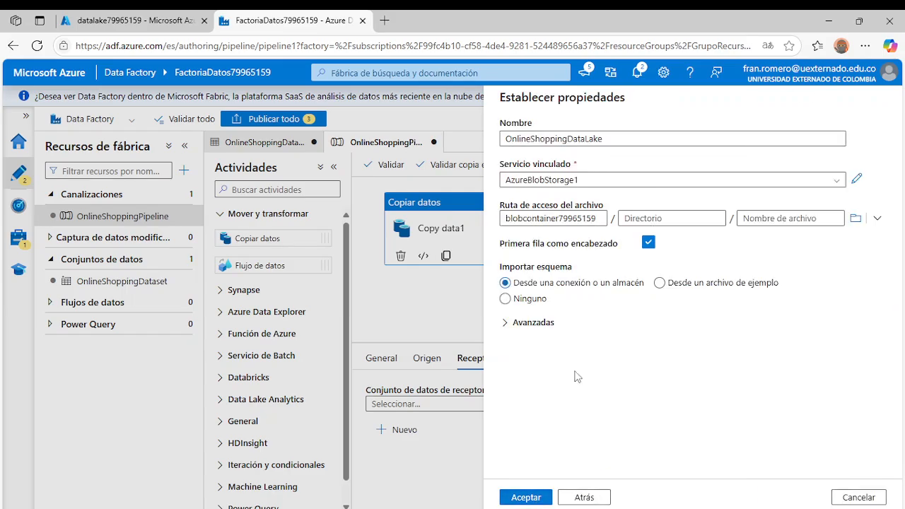
- Set the file path's directory to OnlineShopping and its file name to OnlineShopData.csv
{"action": "left_click", "coordinate": [665, 218]}
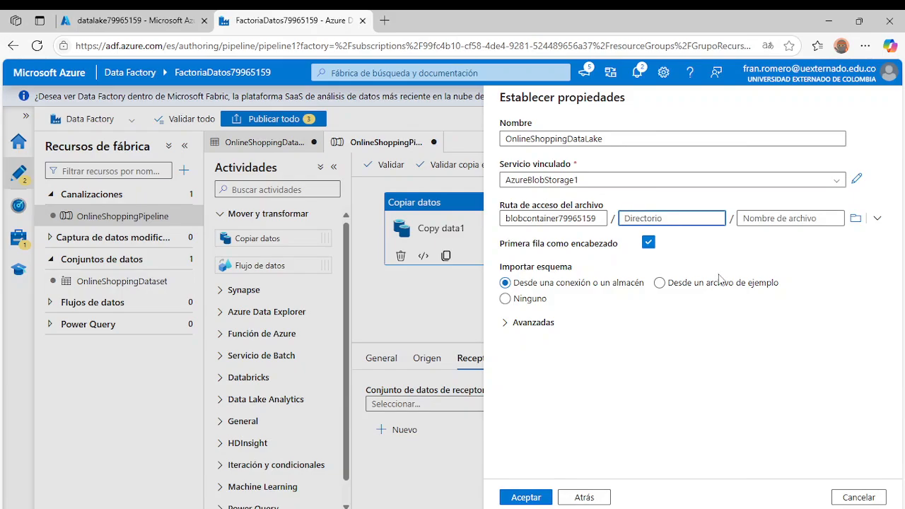
{"action": "type", "text": "C"}
{"action": "type", "text": "nlineShop"}
{"action": "type", "text": "pign"}
{"action": "type", "text": "ng"}
{"action": "left_click", "coordinate": [797, 220]}
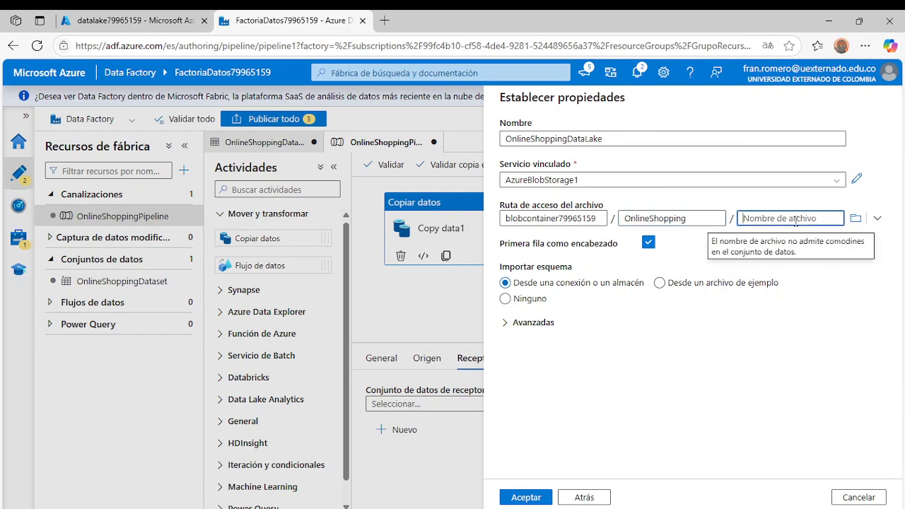
{"action": "type", "text": "Onli"}
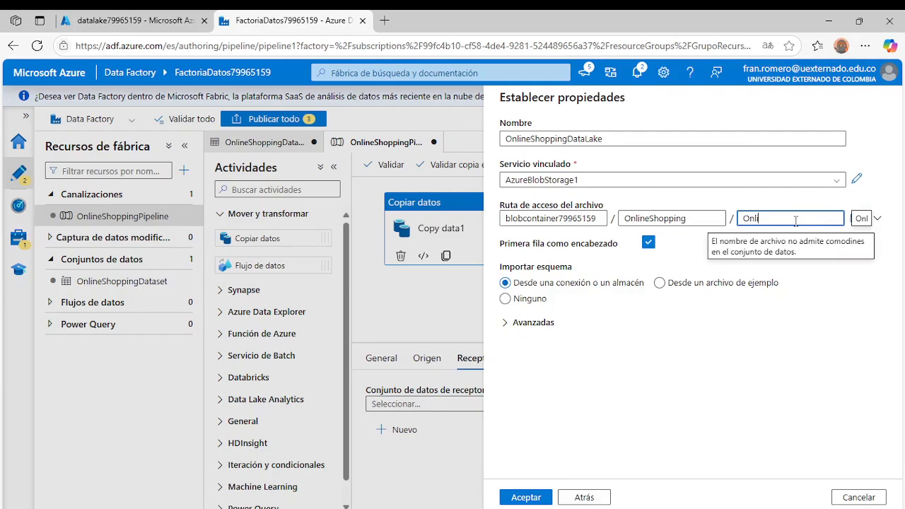
{"action": "type", "text": "neShopData.cs"}
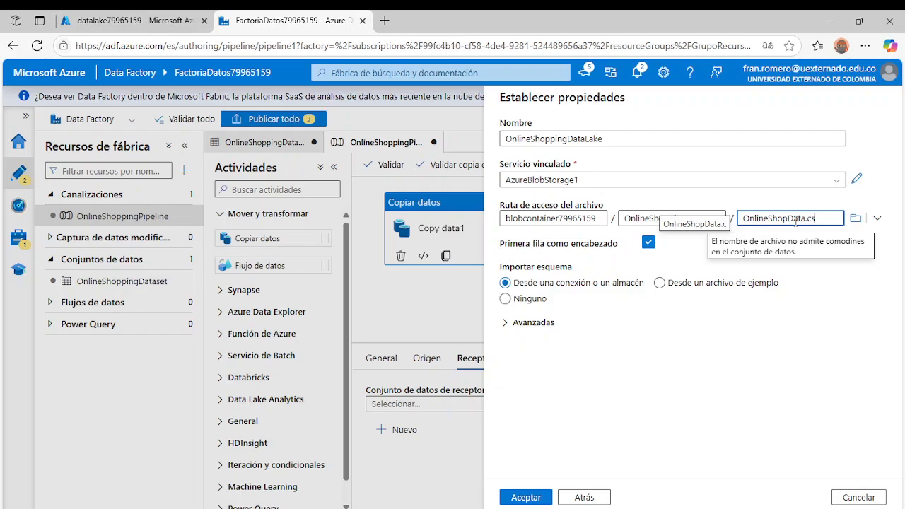
{"action": "type", "text": "v"}
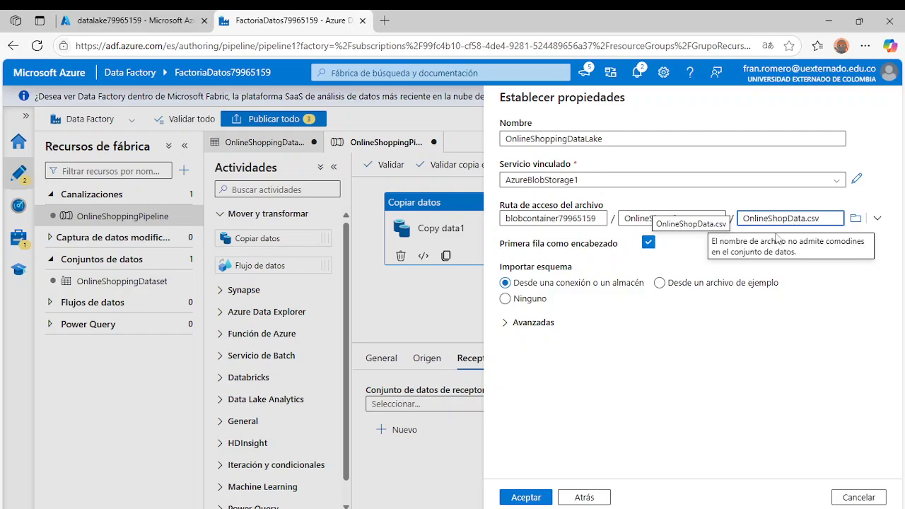
- Return to the Azure portal and reopen the blob container to check which blobs it holds
{"action": "left_click", "coordinate": [127, 25]}
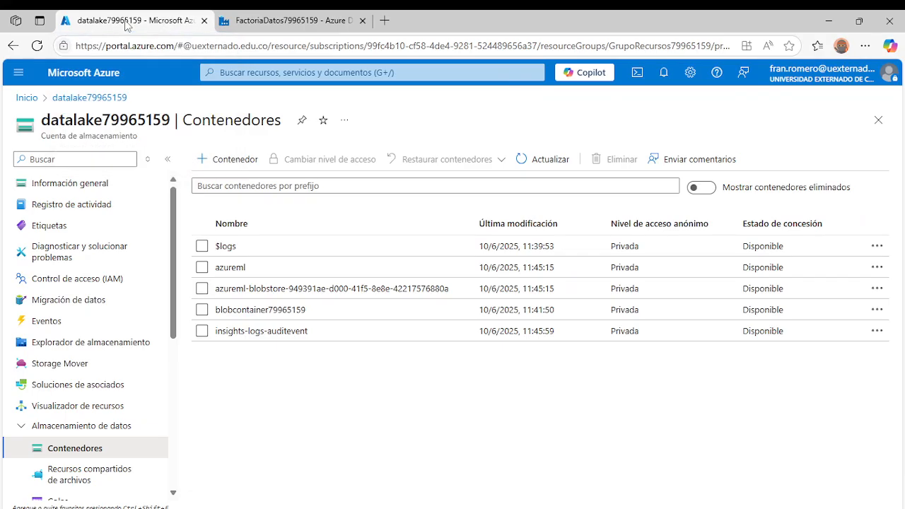
{"action": "left_click", "coordinate": [246, 311]}
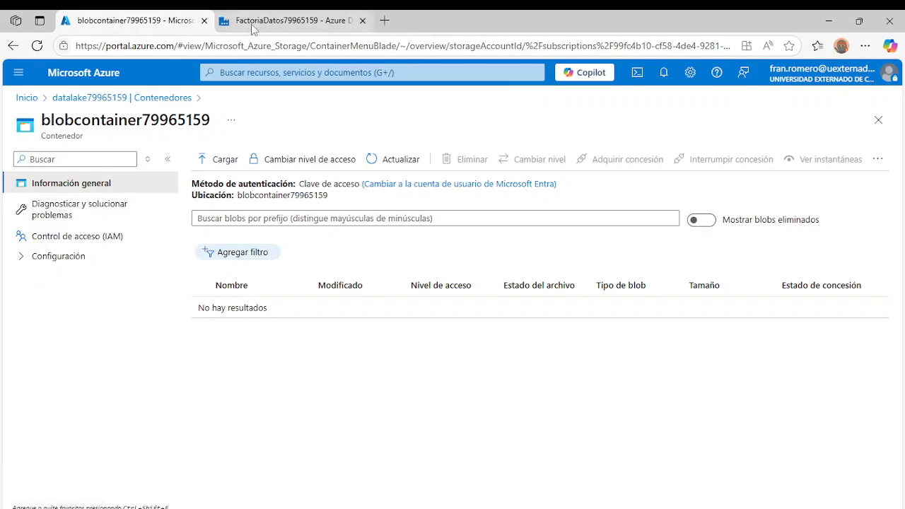
- Back in Azure Data Factory, set the OnlineShoppingDataLake schema import to none (Ninguno) and create the dataset
{"action": "left_click", "coordinate": [283, 20]}
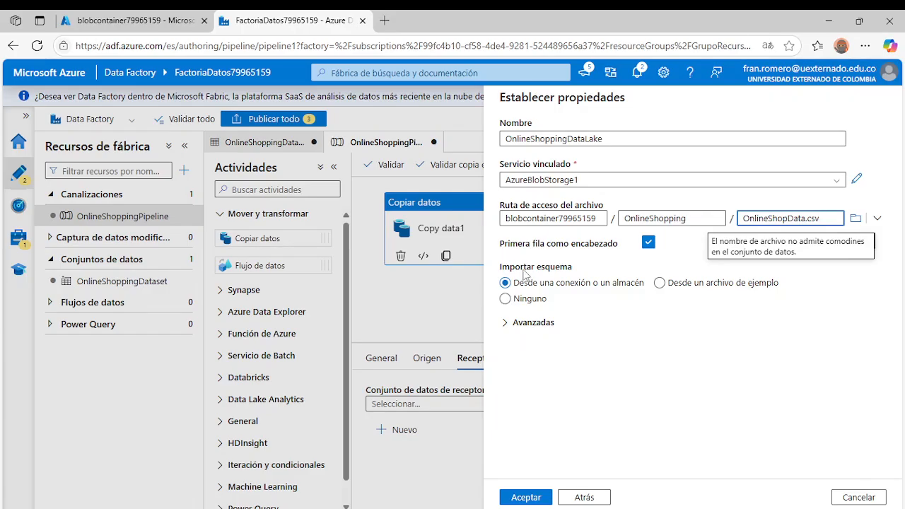
{"action": "left_click", "coordinate": [506, 300]}
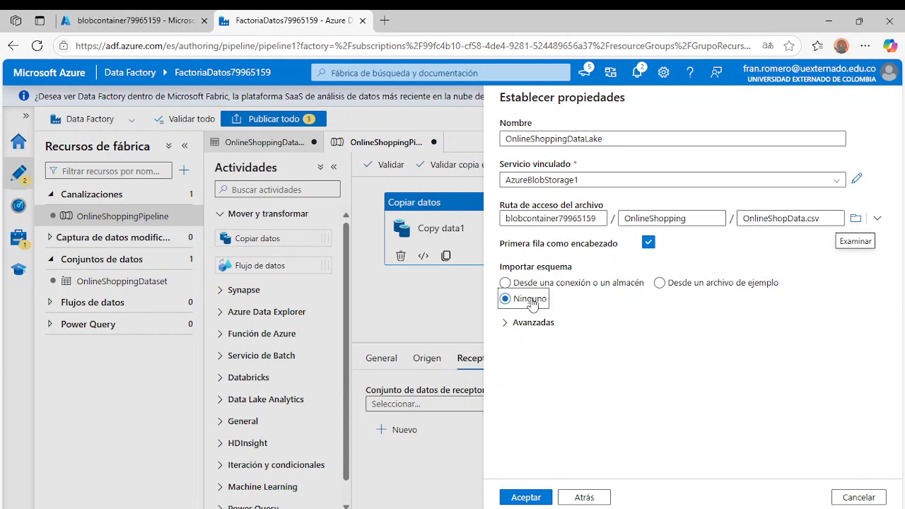
{"action": "left_click", "coordinate": [531, 499]}
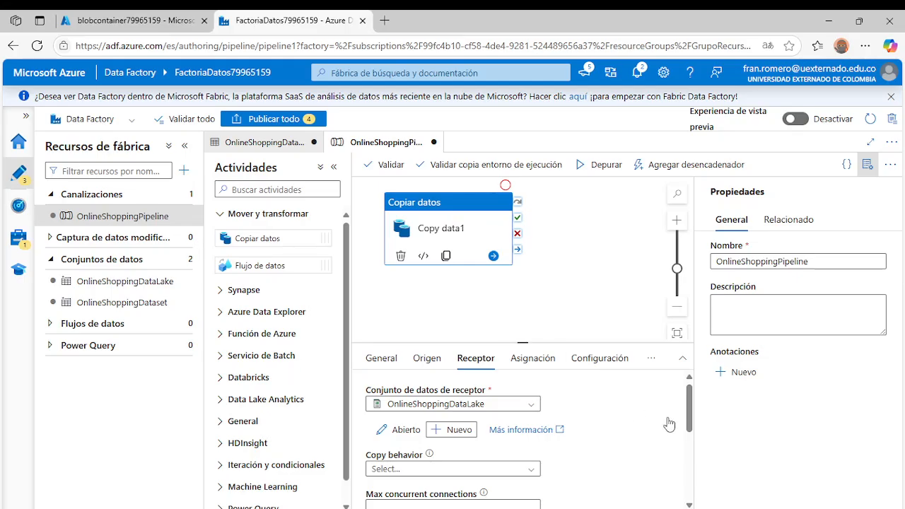
- Set the sink's copy behavior to Flatten hierarchy and review the remaining sink settings of Copy data1
{"action": "left_click_drag", "start_coordinate": [690, 410], "coordinate": [690, 419]}
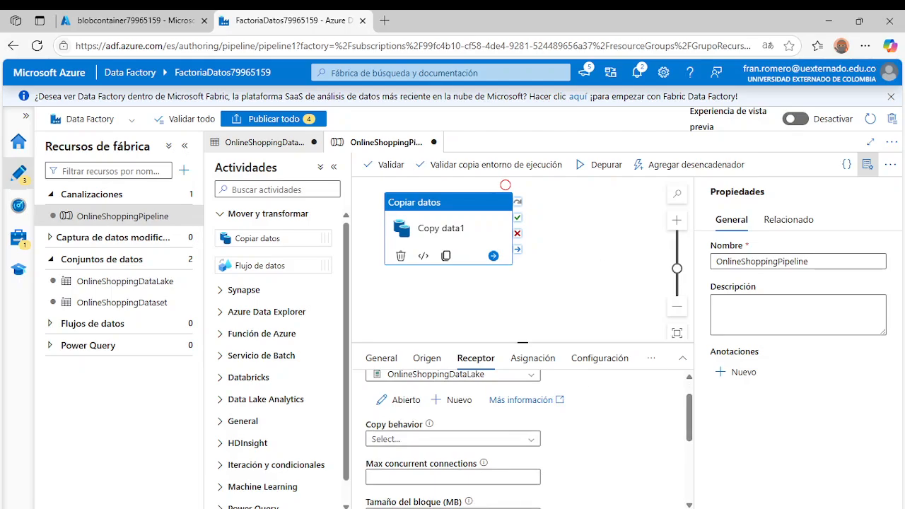
{"action": "mouse_move", "coordinate": [504, 506]}
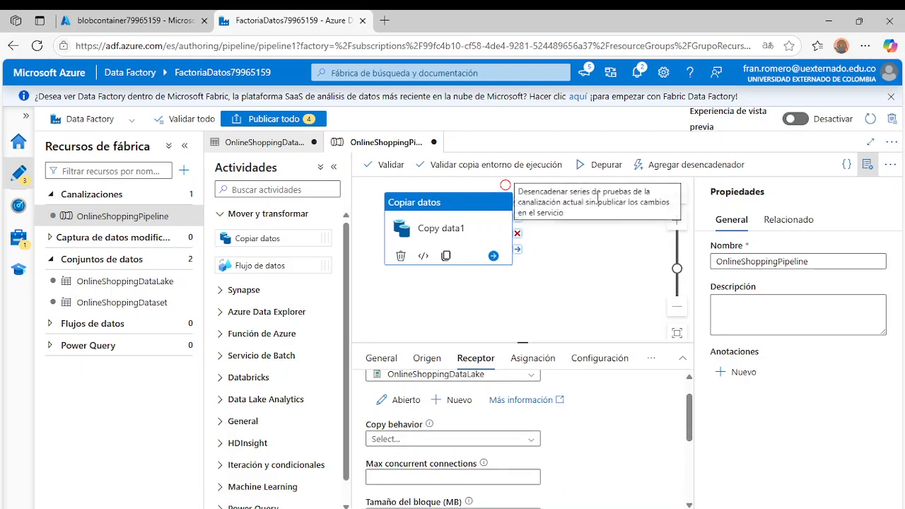
{"action": "left_click", "coordinate": [534, 440]}
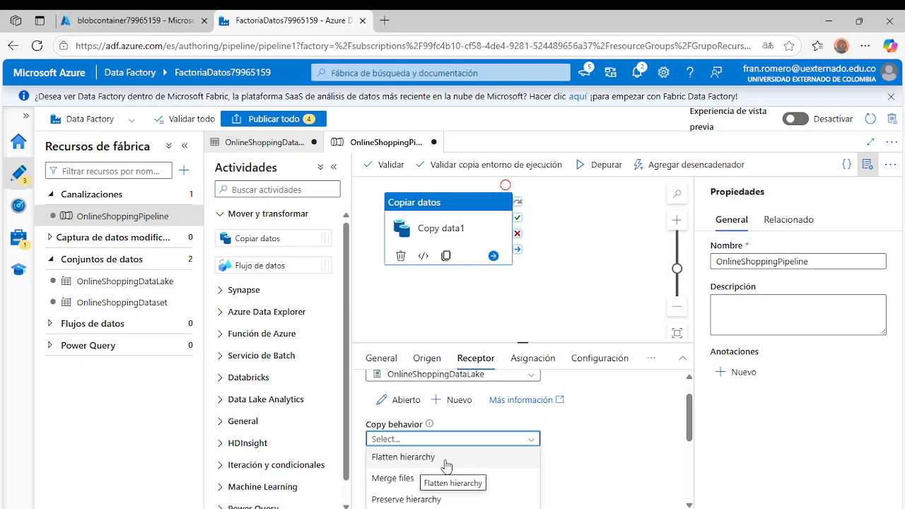
{"action": "left_click", "coordinate": [404, 459]}
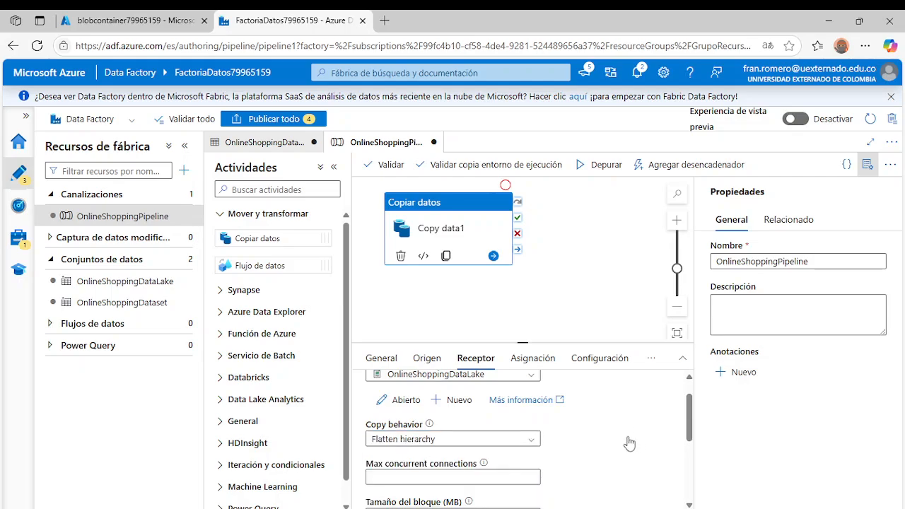
{"action": "scroll", "coordinate": [629, 443], "scroll_direction": "down", "scroll_amount": 5}
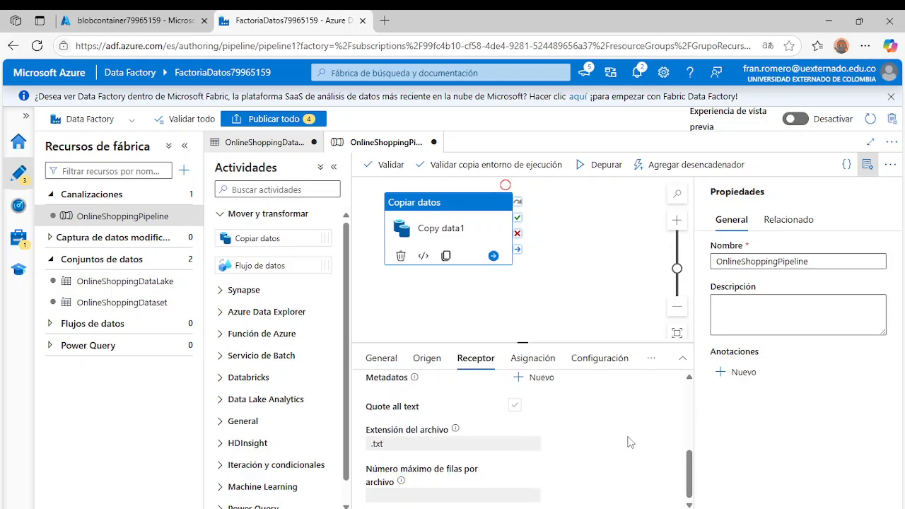
{"action": "scroll", "coordinate": [630, 442], "scroll_direction": "up", "scroll_amount": 10}
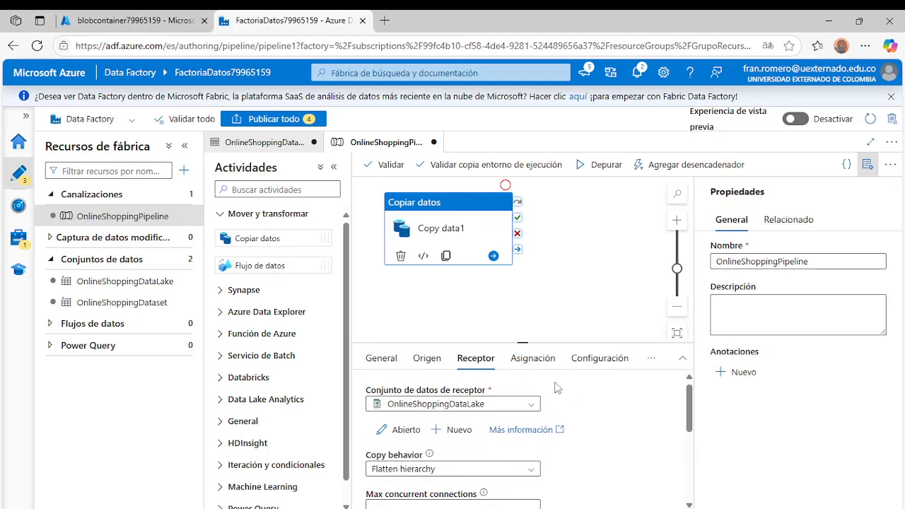
- Import the schemas into Copy data1's column mapping, collapsing the factory resources pane to make room
{"action": "left_click", "coordinate": [535, 360]}
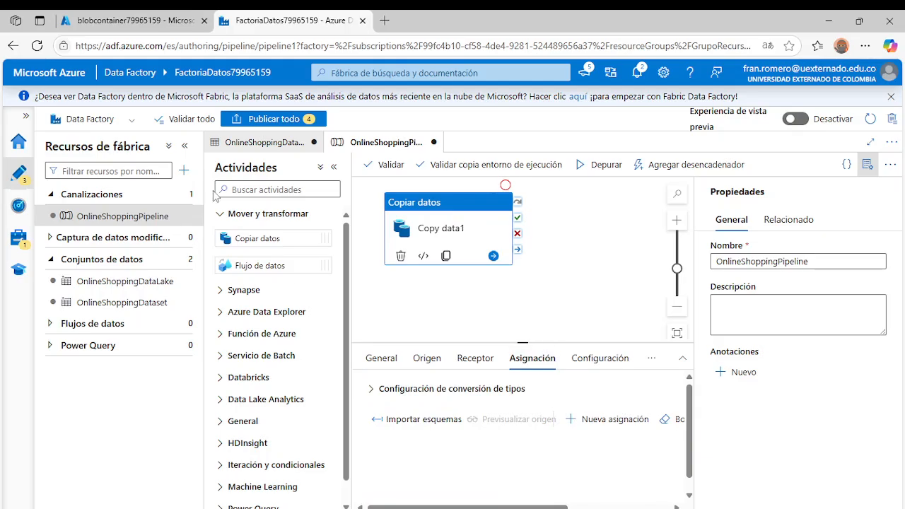
{"action": "left_click", "coordinate": [185, 146]}
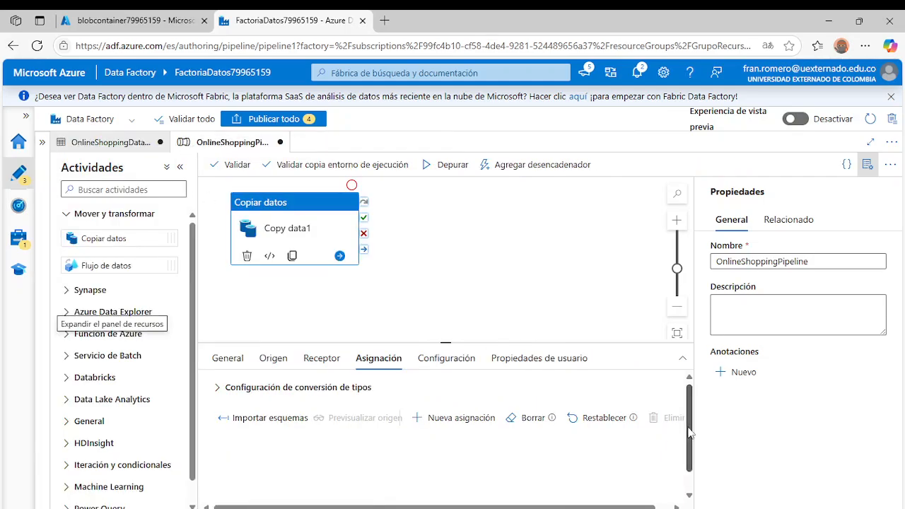
{"action": "mouse_move", "coordinate": [689, 429]}
{"action": "left_mouse_down"}
{"action": "mouse_move", "coordinate": [687, 453]}
{"action": "mouse_move", "coordinate": [686, 424]}
{"action": "left_mouse_up"}
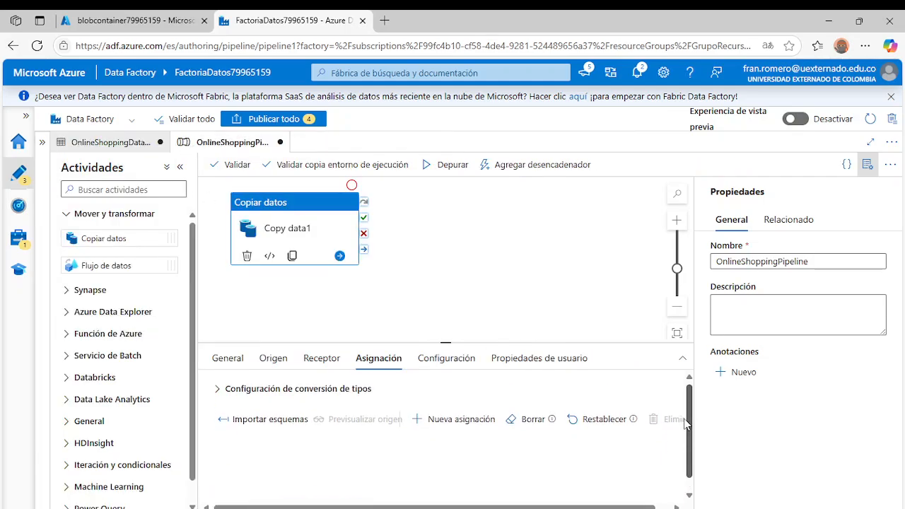
{"action": "left_click", "coordinate": [255, 423]}
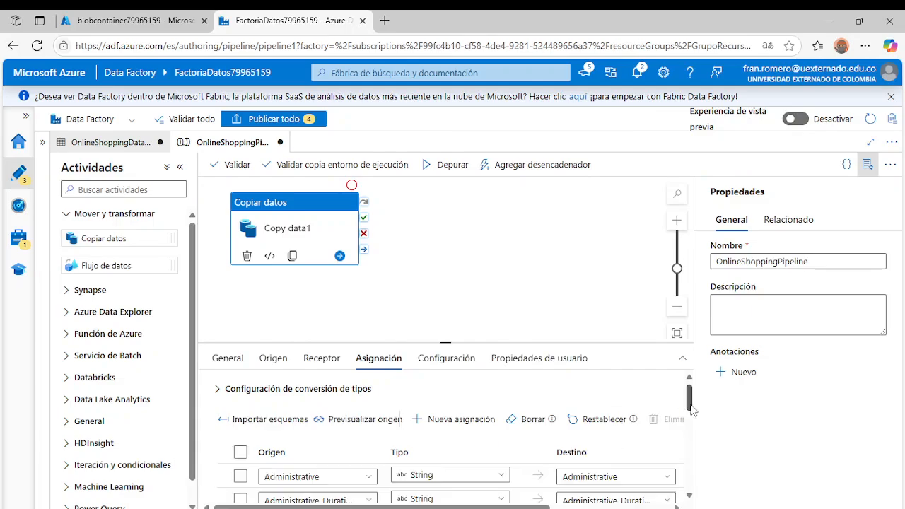
{"action": "scroll", "coordinate": [691, 403], "scroll_direction": "down", "scroll_amount": 2}
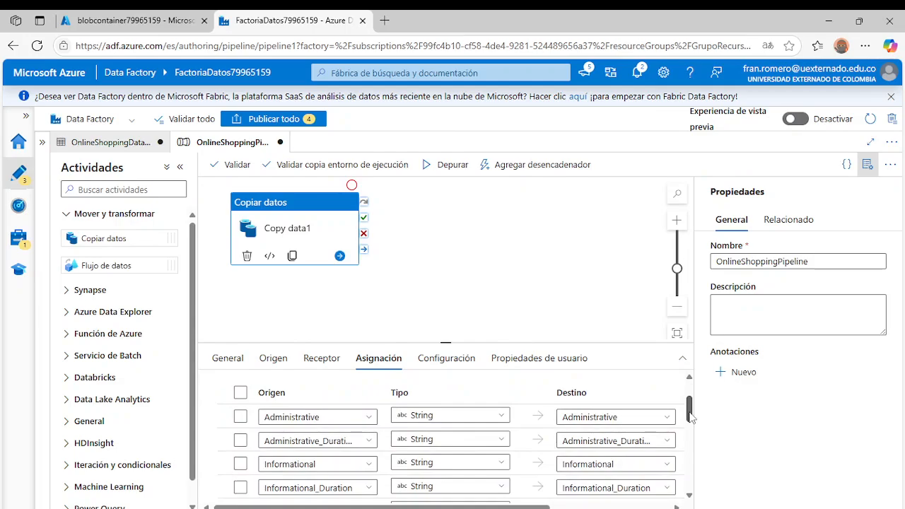
{"action": "mouse_move", "coordinate": [691, 417]}
{"action": "left_mouse_down"}
{"action": "mouse_move", "coordinate": [691, 444]}
{"action": "mouse_move", "coordinate": [691, 402]}
{"action": "mouse_move", "coordinate": [691, 414]}
{"action": "left_mouse_up"}
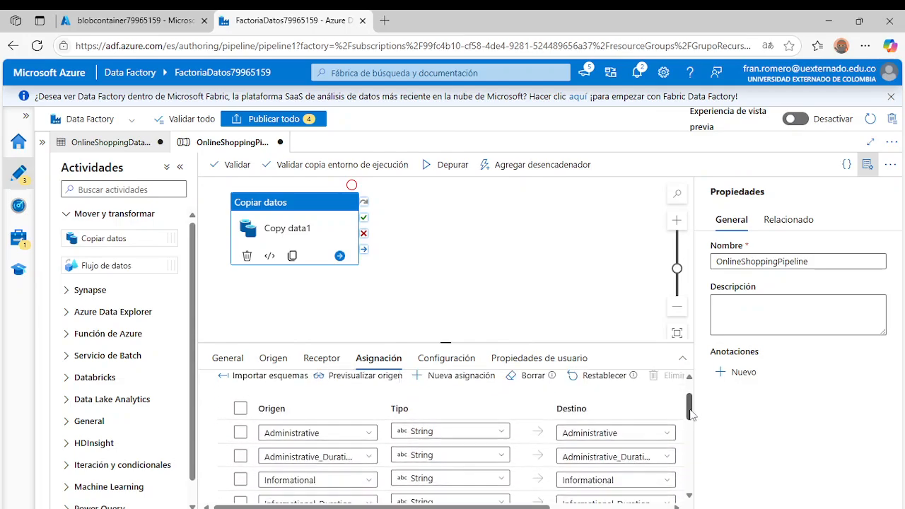
- Switch to the Online_Shopping_Edited Google Sheet, check the column headers from Administrative to Month, and return to the Data Factory mapping list to compare
{"action": "left_click", "coordinate": [647, 504]}
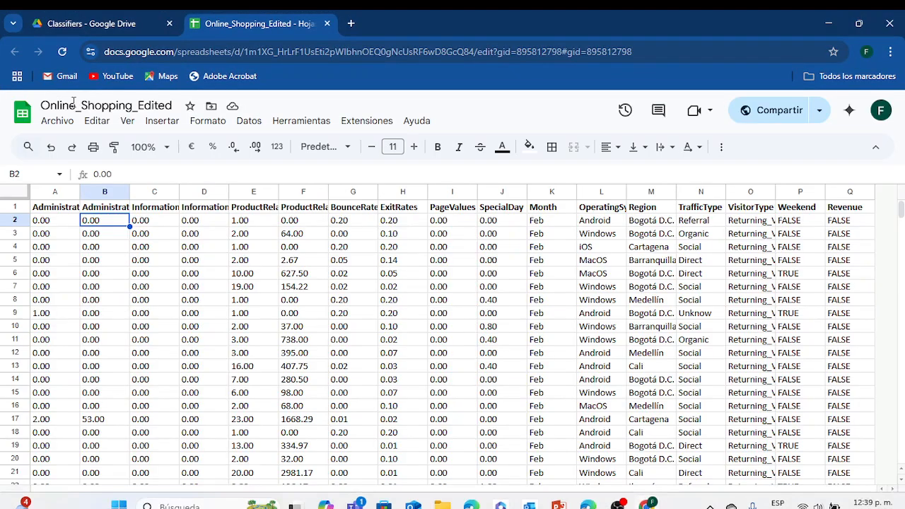
{"action": "left_click", "coordinate": [71, 210]}
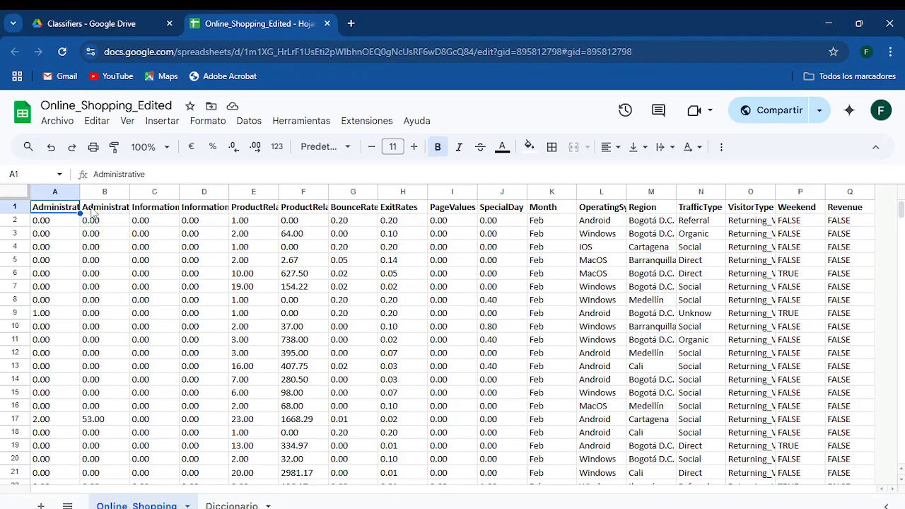
{"action": "left_click", "coordinate": [97, 212]}
{"action": "left_click", "coordinate": [161, 215]}
{"action": "left_click", "coordinate": [194, 212]}
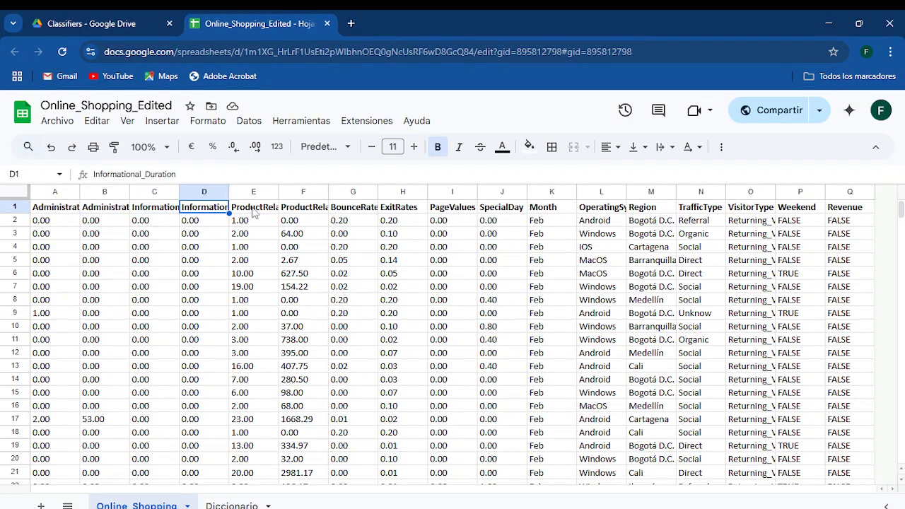
{"action": "left_click", "coordinate": [244, 213]}
{"action": "left_click", "coordinate": [312, 211]}
{"action": "left_click", "coordinate": [355, 210]}
{"action": "left_click", "coordinate": [417, 213]}
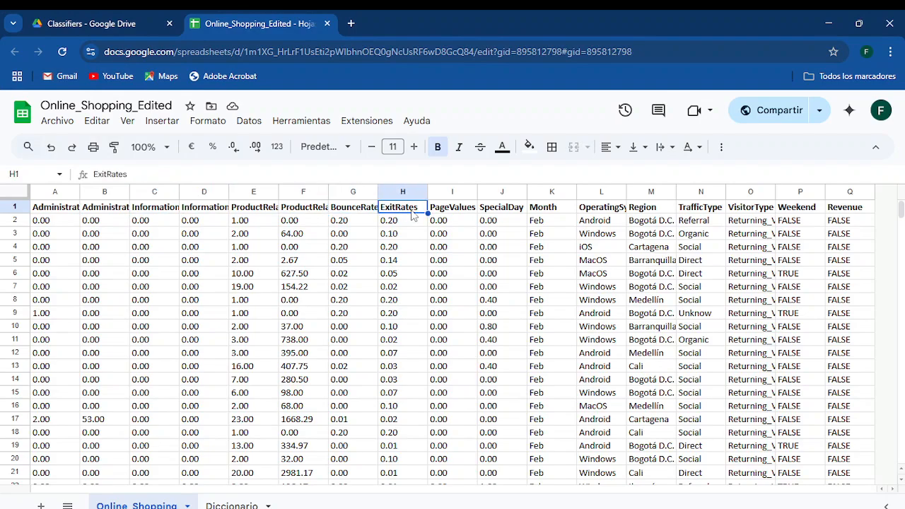
{"action": "left_click", "coordinate": [461, 214]}
{"action": "left_click", "coordinate": [511, 215]}
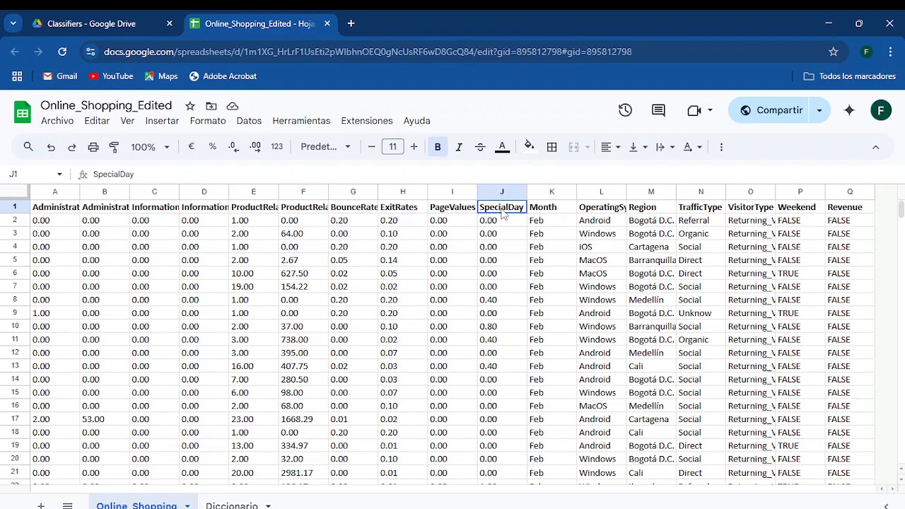
{"action": "left_click", "coordinate": [542, 214]}
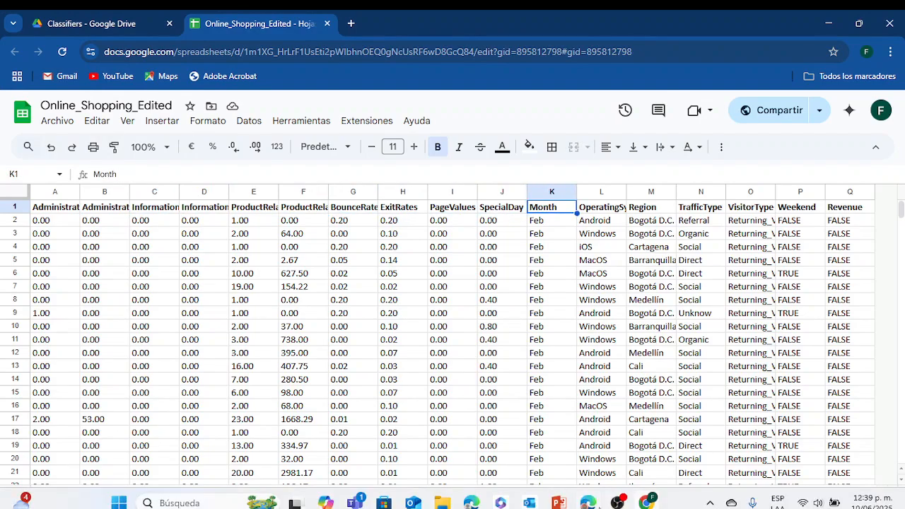
{"action": "left_click", "coordinate": [591, 504]}
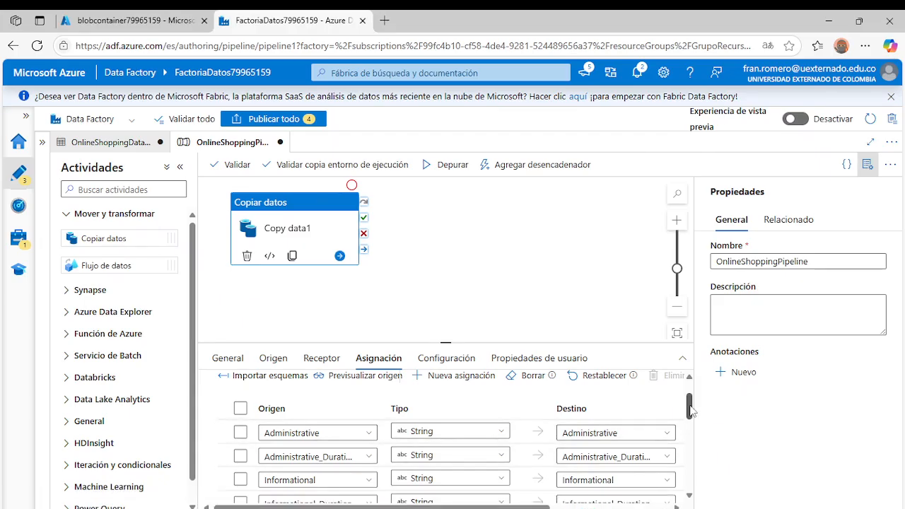
{"action": "left_click_drag", "start_coordinate": [691, 410], "coordinate": [691, 417]}
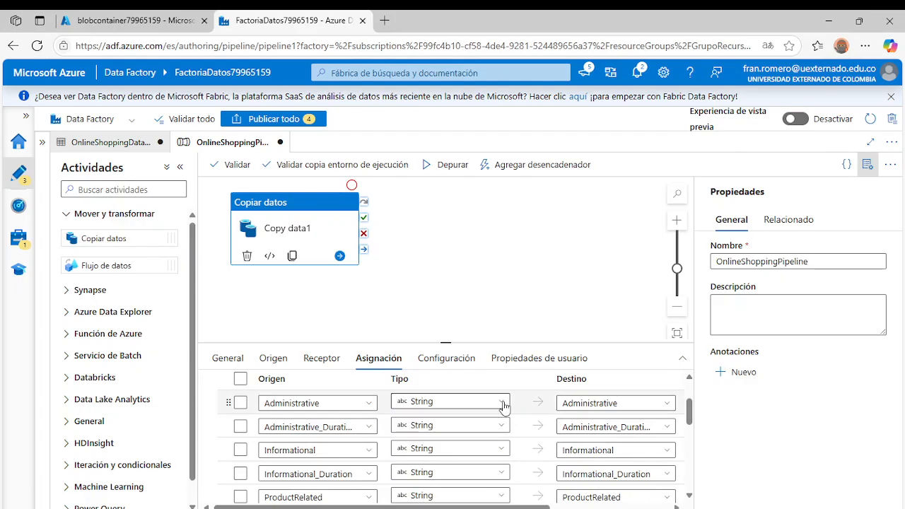
- In the Google Sheet, select A2:J2 to examine which columns hold numeric data
{"action": "left_click", "coordinate": [646, 502]}
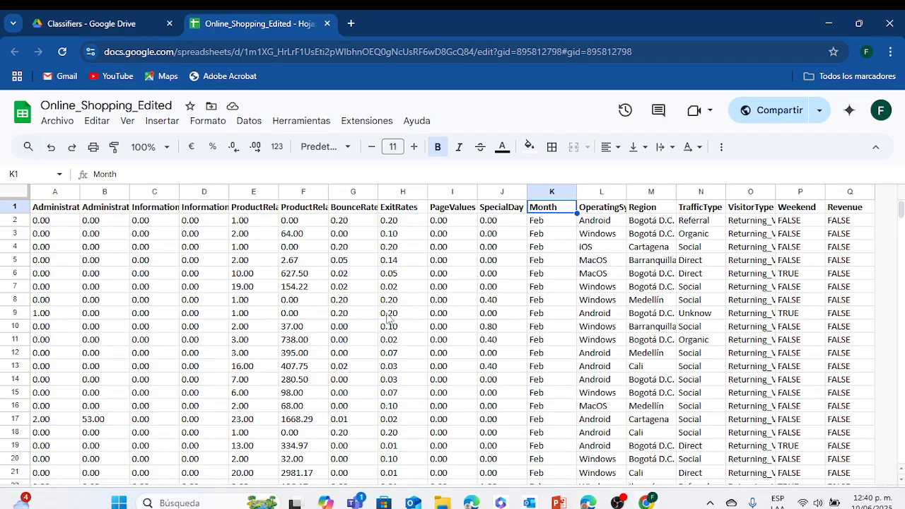
{"action": "left_click", "coordinate": [57, 224]}
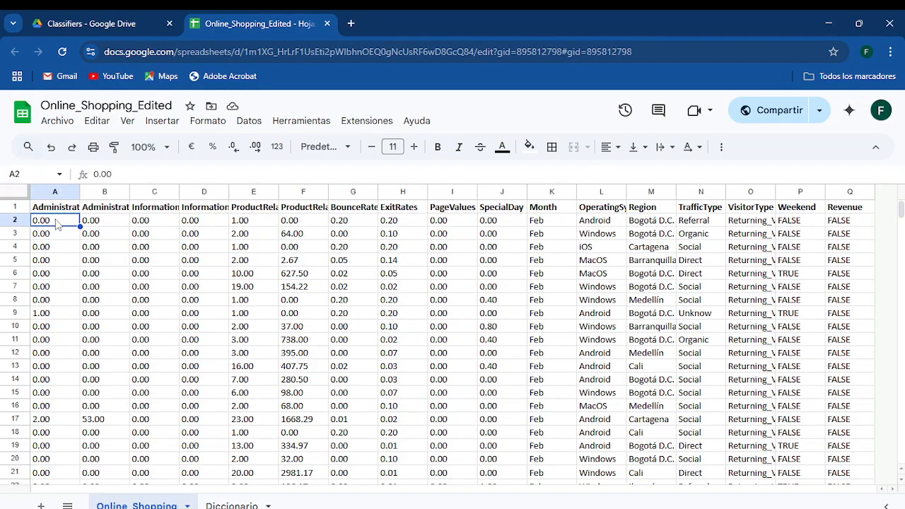
{"action": "key", "text": "shift+Right"}
{"action": "key", "text": "shift+Right"}
{"action": "key", "text": "shift+Right"}
{"action": "key", "text": "shift+Right"}
{"action": "key", "text": "shift+Right"}
{"action": "key", "text": "shift+Right"}
{"action": "key", "text": "shift+Right"}
{"action": "key", "text": "shift+Right"}
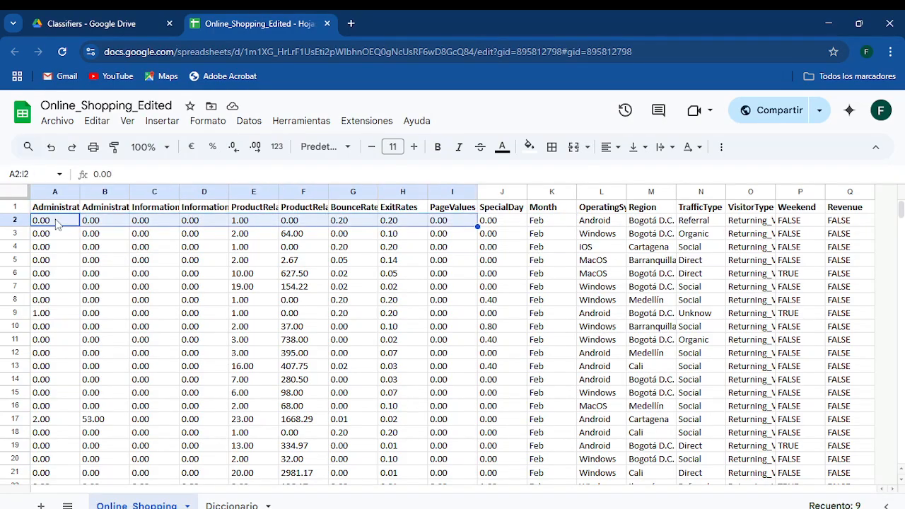
{"action": "key", "text": "shift+Right"}
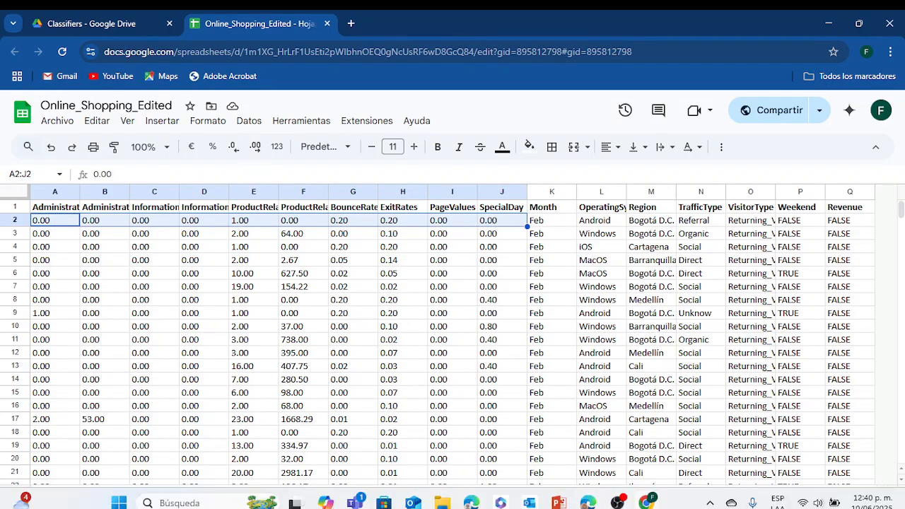
{"action": "mouse_move", "coordinate": [646, 503]}
- Return to Data Factory and set the mapping type of Administrative and Administrative_Duration to Double
{"action": "left_click", "coordinate": [588, 503]}
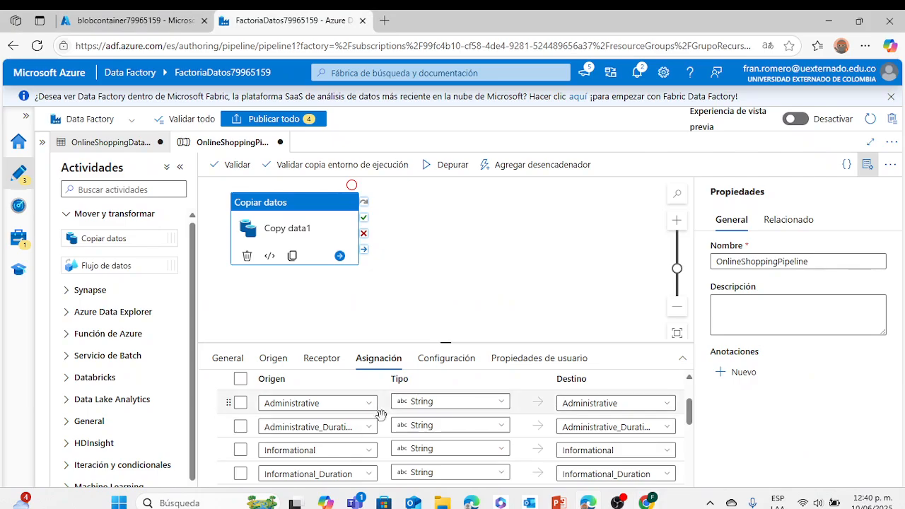
{"action": "left_click", "coordinate": [501, 407]}
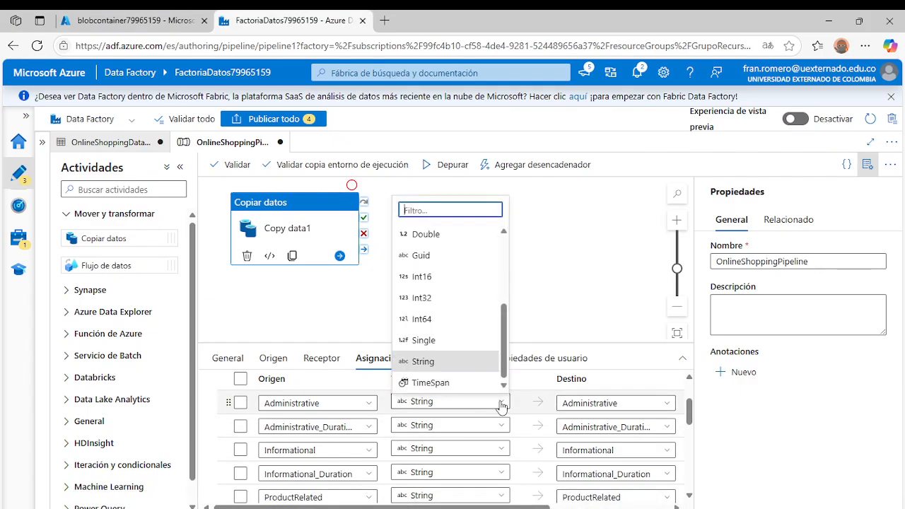
{"action": "left_click_drag", "start_coordinate": [505, 334], "coordinate": [505, 307]}
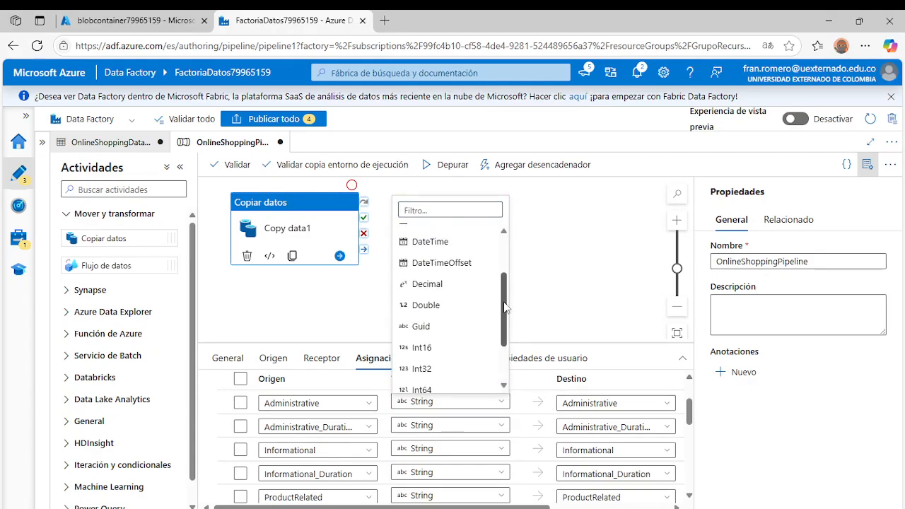
{"action": "left_click", "coordinate": [427, 305]}
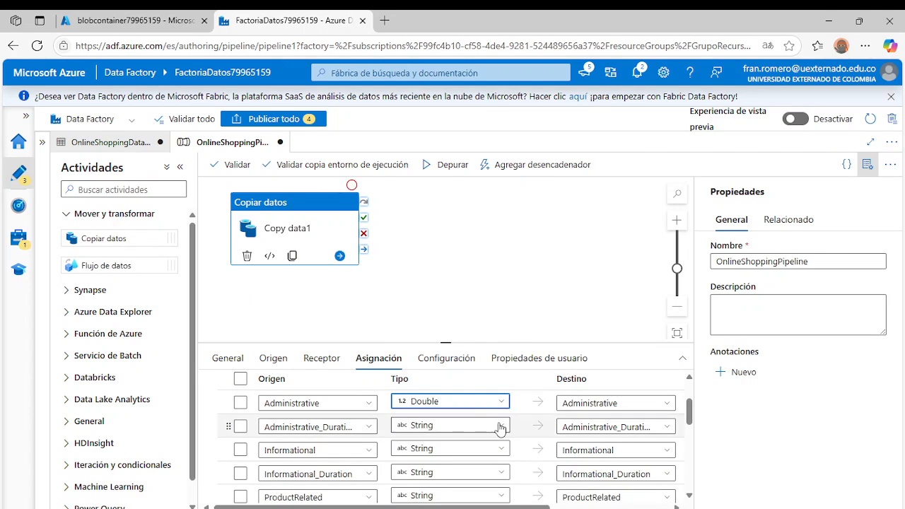
{"action": "left_click", "coordinate": [497, 428]}
{"action": "left_click", "coordinate": [443, 259]}
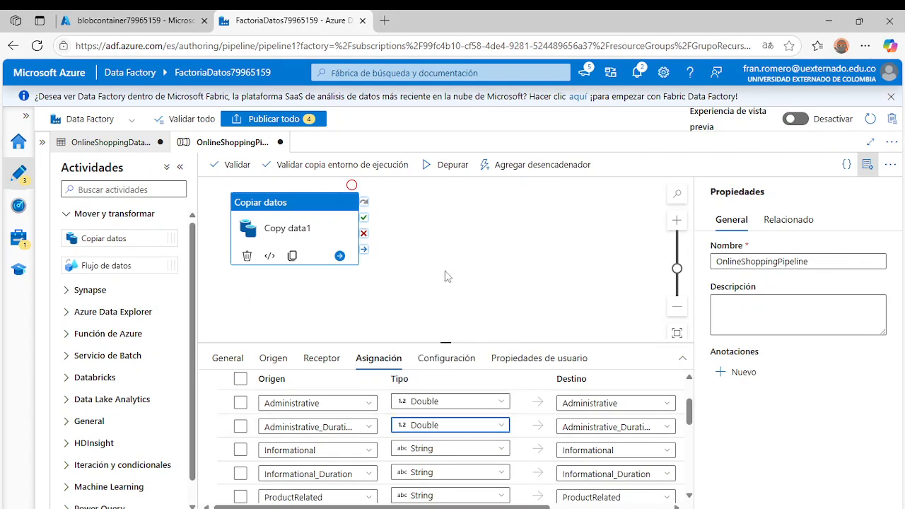
- Set the mapping type of the Informational and Informational_Duration columns to Double
{"action": "scroll", "coordinate": [690, 414], "scroll_direction": "down", "scroll_amount": 1}
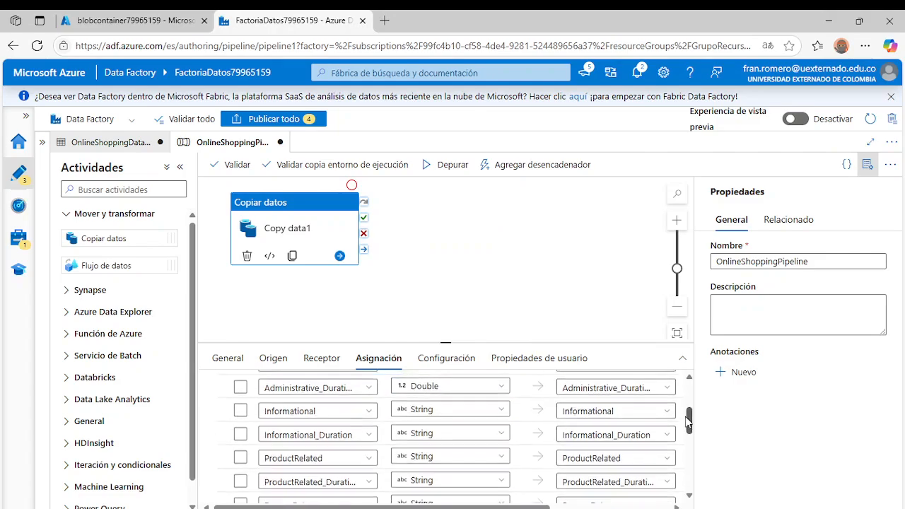
{"action": "left_click", "coordinate": [494, 410]}
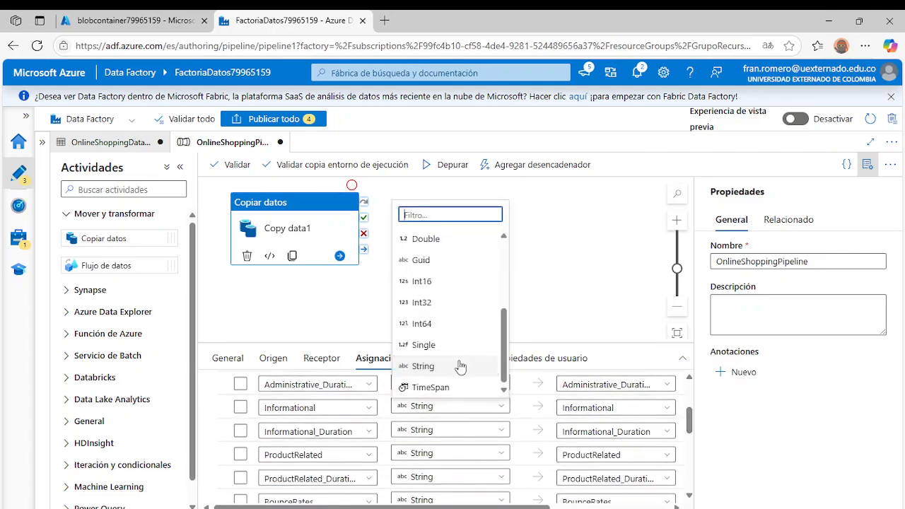
{"action": "left_click", "coordinate": [430, 240]}
{"action": "left_click", "coordinate": [448, 437]}
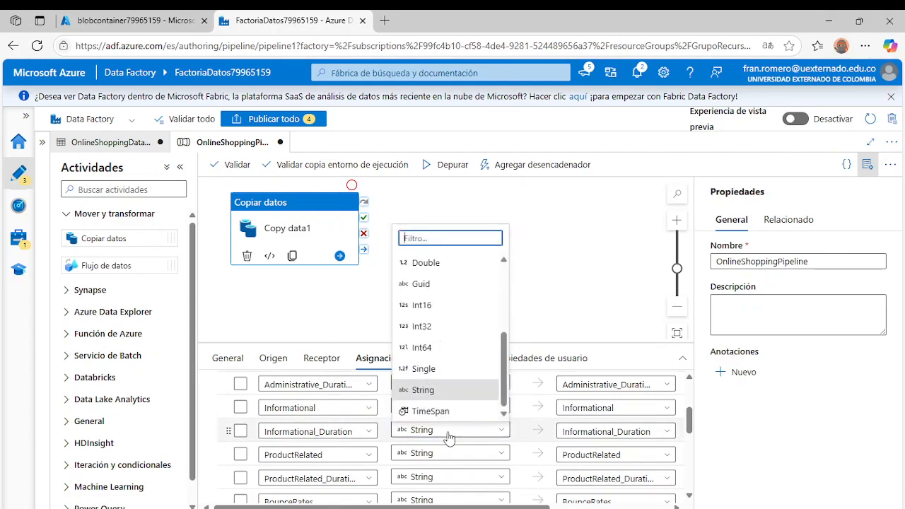
{"action": "left_click", "coordinate": [451, 266]}
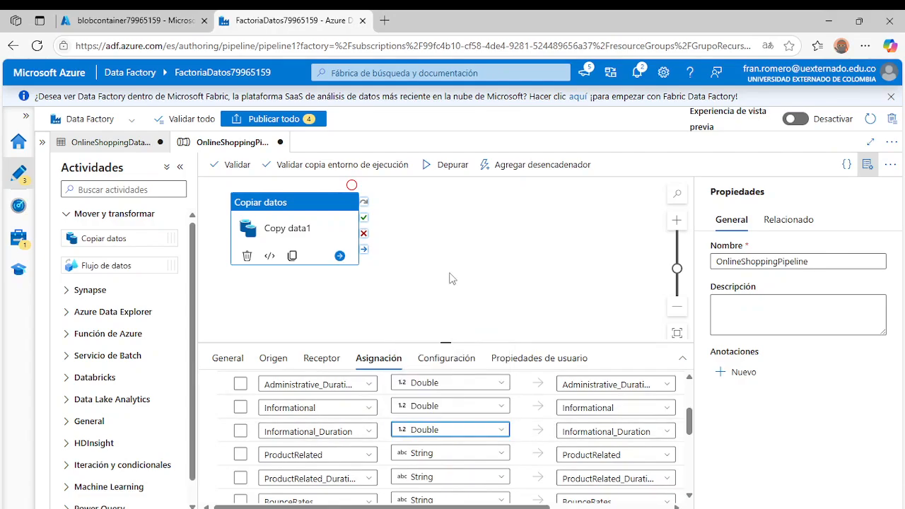
- Set the mapping type of the ProductRelated, ProductRelated_Duration and BounceRates columns to Double
{"action": "left_click", "coordinate": [449, 460]}
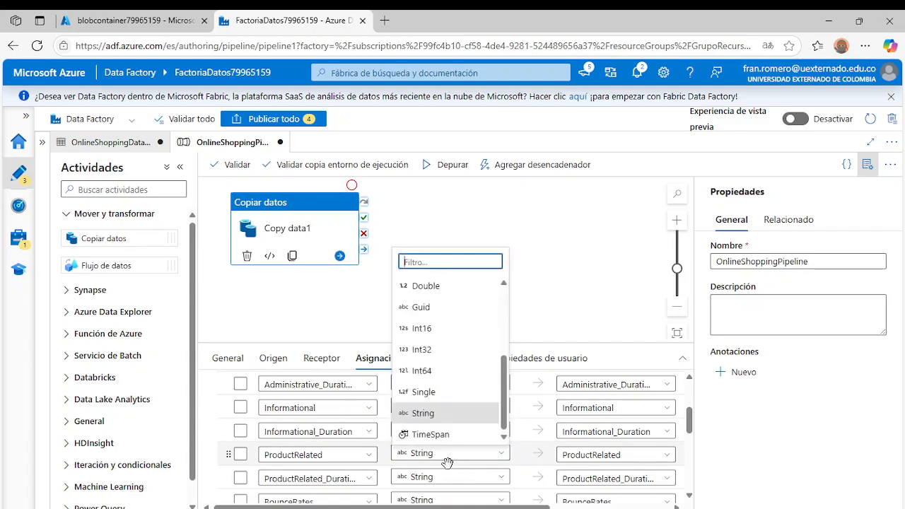
{"action": "left_click", "coordinate": [448, 287]}
{"action": "left_click_drag", "start_coordinate": [689, 424], "coordinate": [689, 435]}
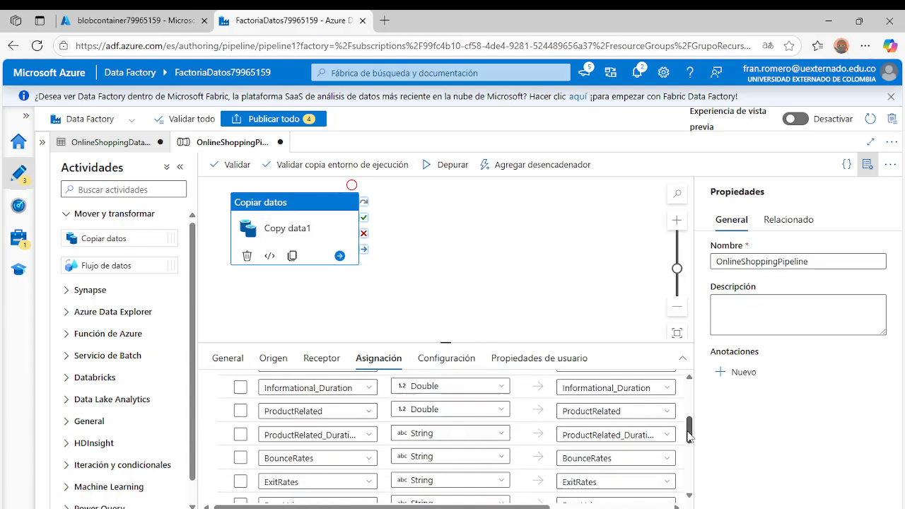
{"action": "left_click", "coordinate": [429, 436]}
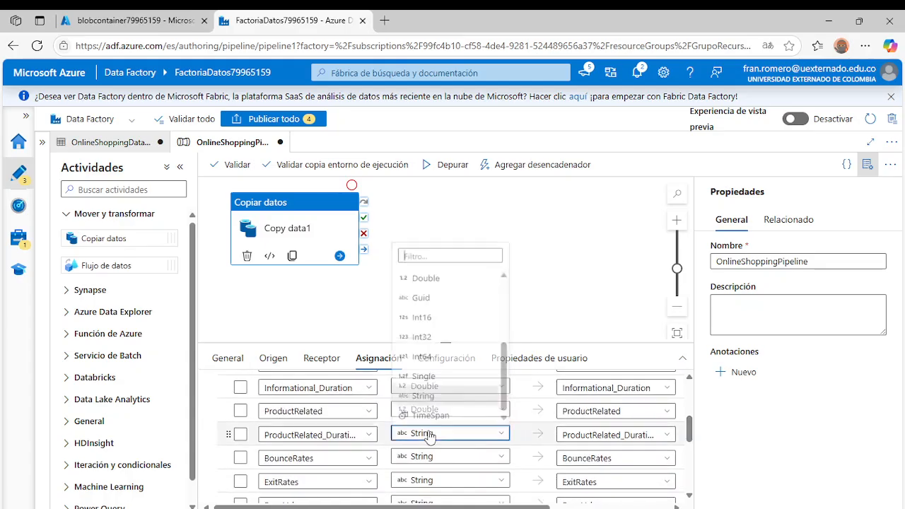
{"action": "left_click", "coordinate": [455, 275]}
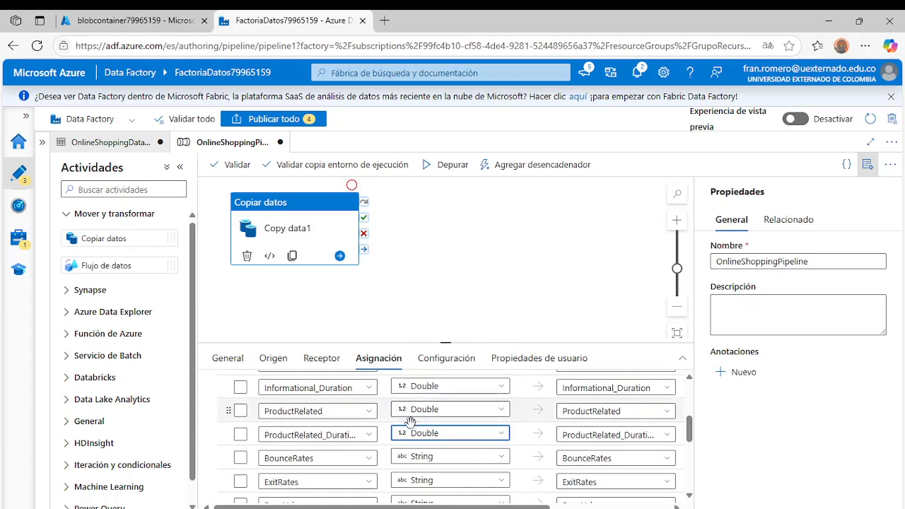
{"action": "left_click", "coordinate": [437, 458]}
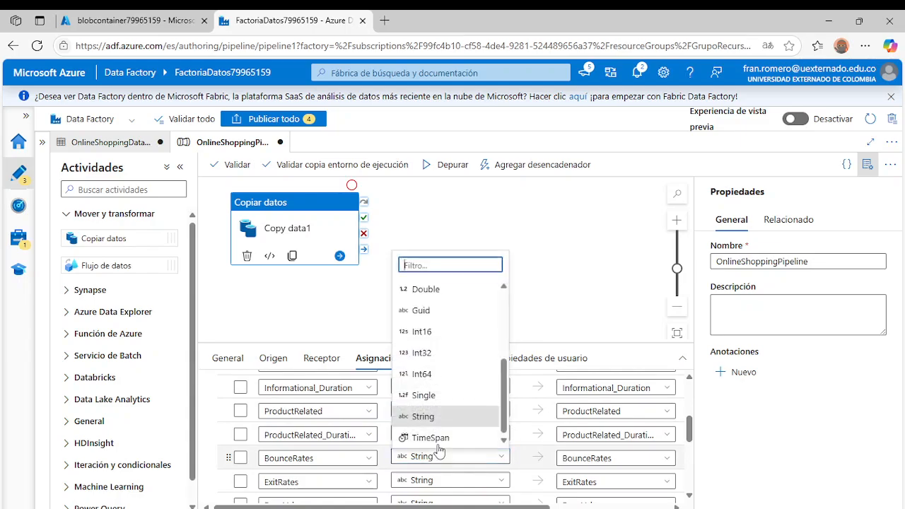
{"action": "left_click", "coordinate": [447, 290]}
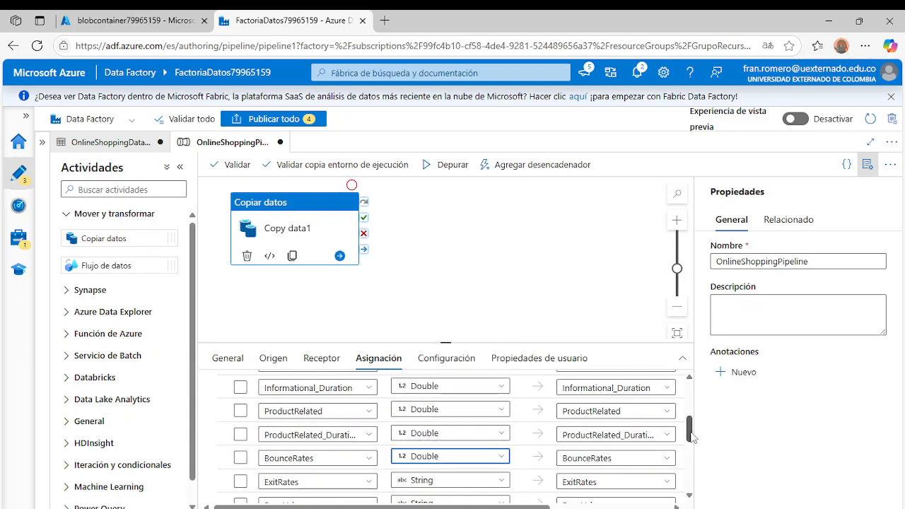
- Set the mapping type of the ExitRates, PageValues and SpecialDay columns to Double
{"action": "scroll", "coordinate": [690, 434], "scroll_direction": "down", "scroll_amount": 1}
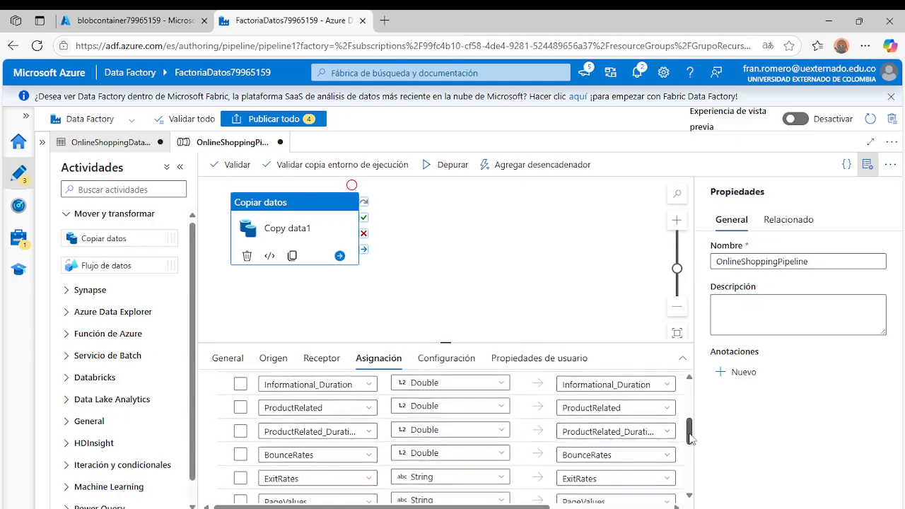
{"action": "left_click", "coordinate": [427, 451]}
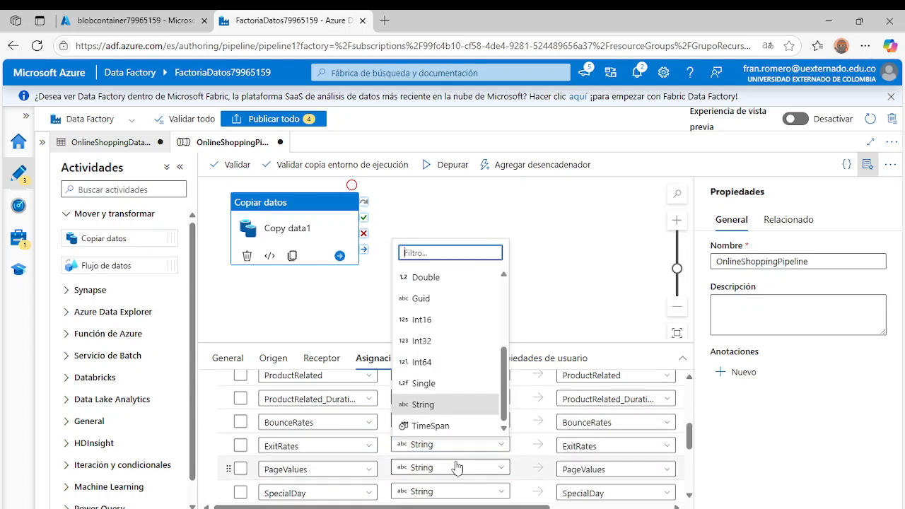
{"action": "left_click", "coordinate": [432, 280]}
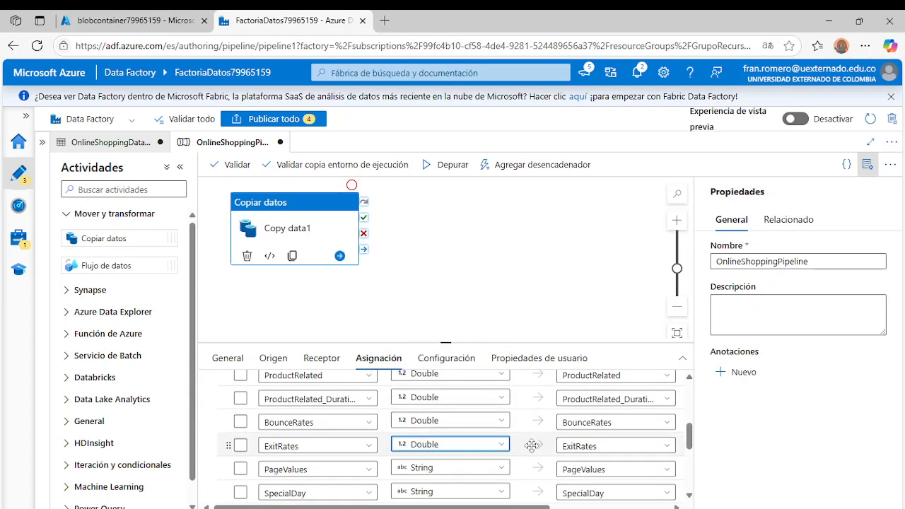
{"action": "left_click", "coordinate": [488, 467]}
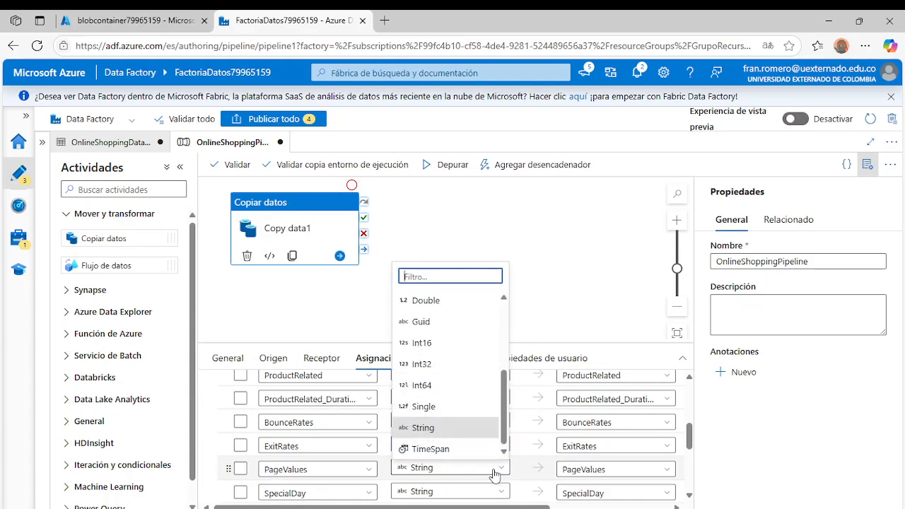
{"action": "left_click", "coordinate": [446, 301]}
{"action": "left_click_drag", "start_coordinate": [691, 432], "coordinate": [691, 450]}
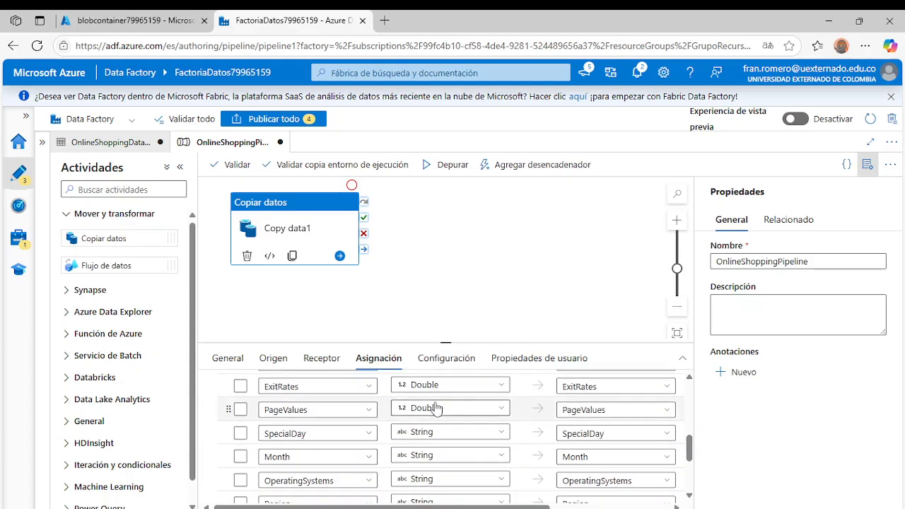
{"action": "left_click", "coordinate": [451, 442]}
{"action": "left_click", "coordinate": [434, 273]}
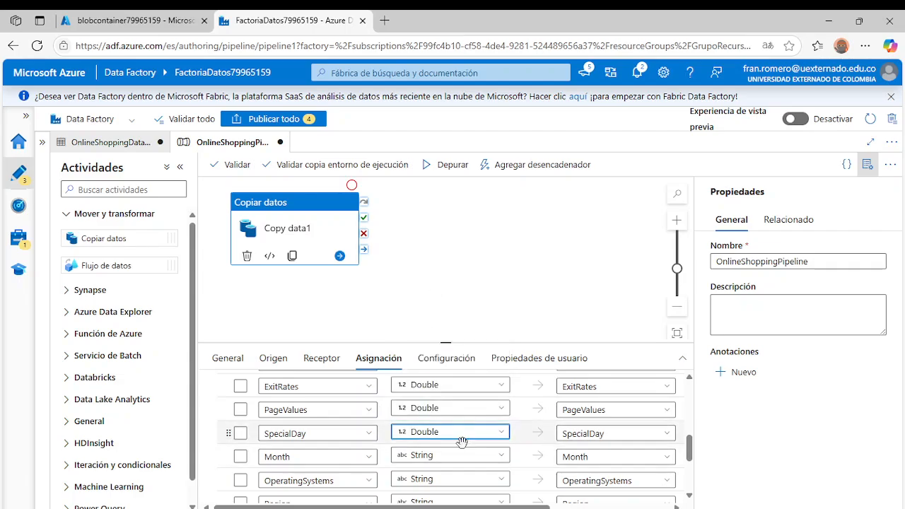
- Switch to the Online_Shopping_Edited Google Sheet to check where the numeric columns end, and return to the Data Factory mapping
{"action": "mouse_move", "coordinate": [607, 506]}
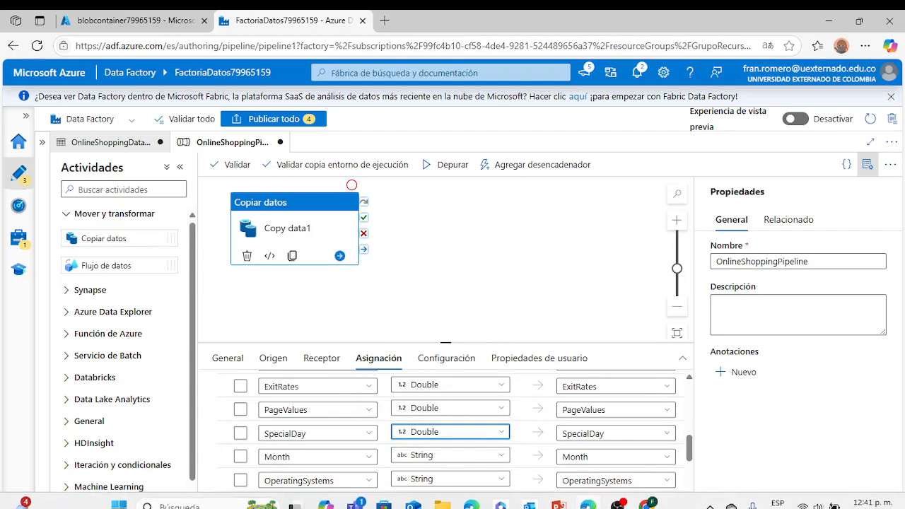
{"action": "left_click", "coordinate": [648, 502]}
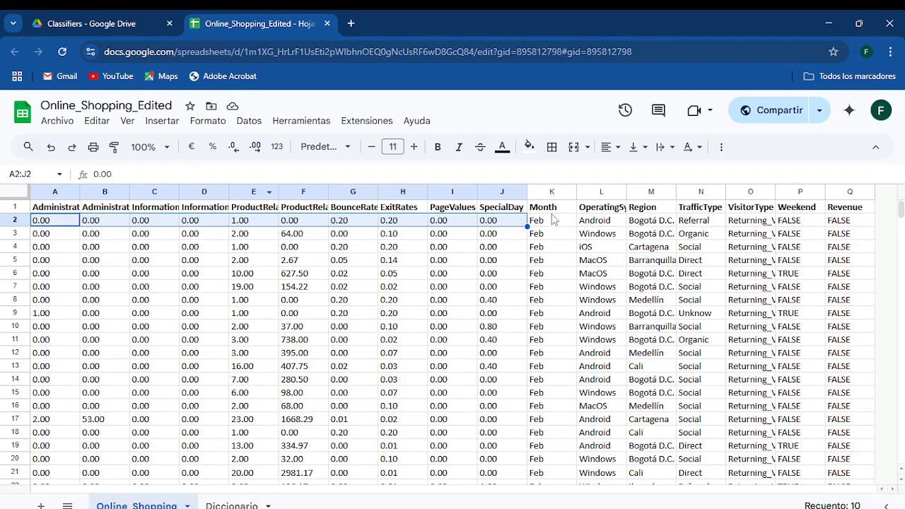
{"action": "mouse_move", "coordinate": [587, 503]}
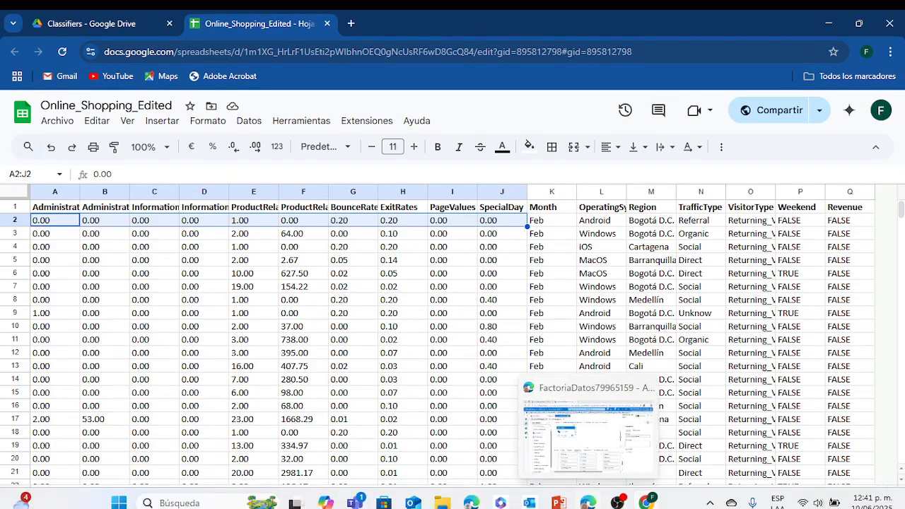
{"action": "mouse_move", "coordinate": [648, 503]}
{"action": "left_click", "coordinate": [587, 503]}
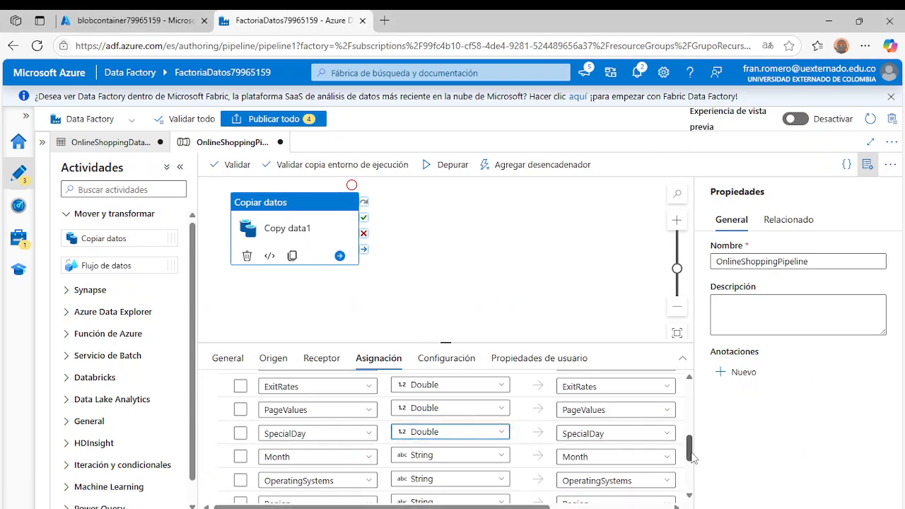
- Review the assigned types in Copy data1's mapping list from Administrative through TrafficType
{"action": "left_click_drag", "start_coordinate": [693, 458], "coordinate": [690, 406]}
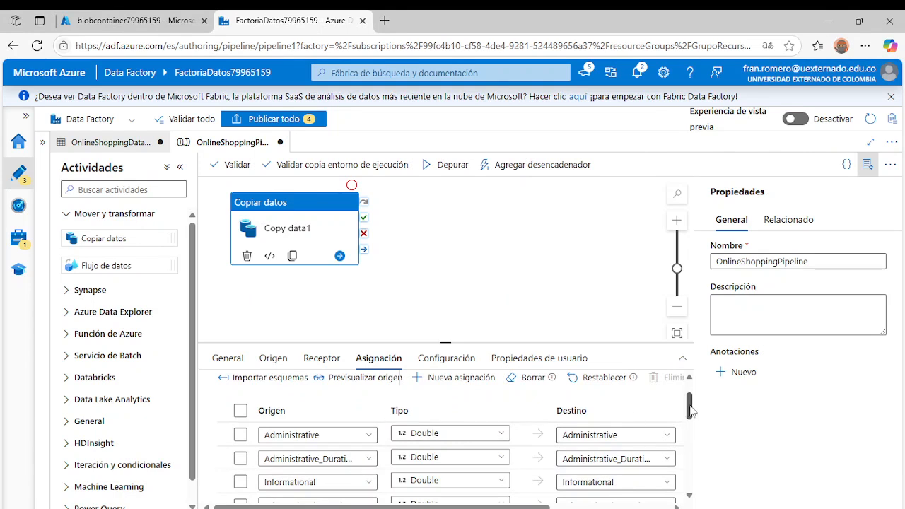
{"action": "left_click_drag", "start_coordinate": [691, 410], "coordinate": [691, 417]}
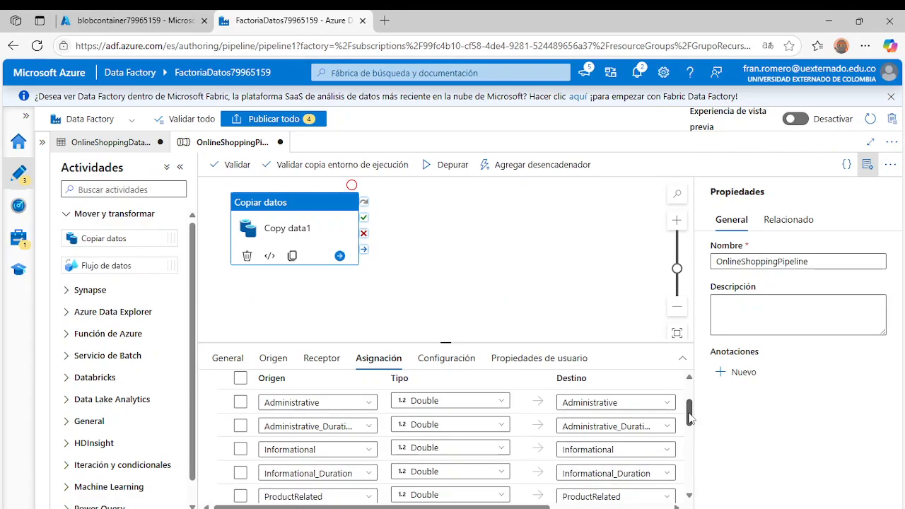
{"action": "left_click_drag", "start_coordinate": [691, 417], "coordinate": [690, 421]}
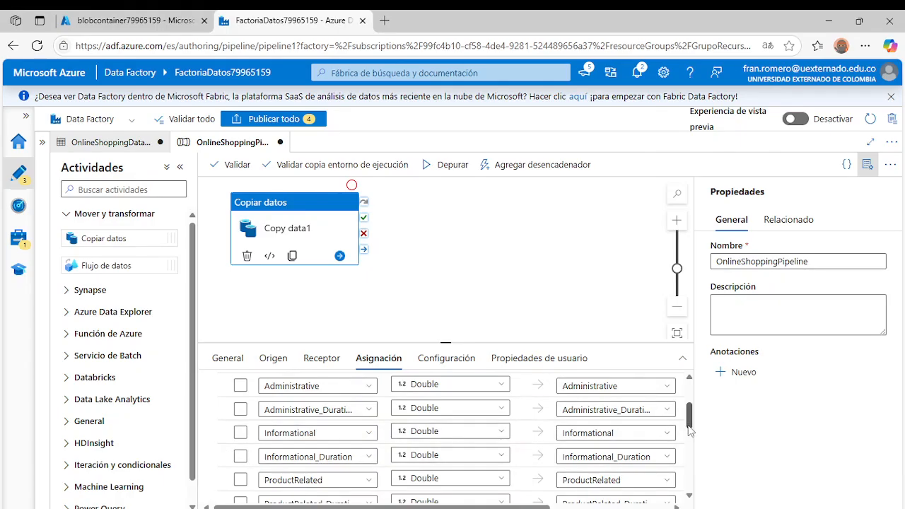
{"action": "left_click_drag", "start_coordinate": [691, 429], "coordinate": [691, 432]}
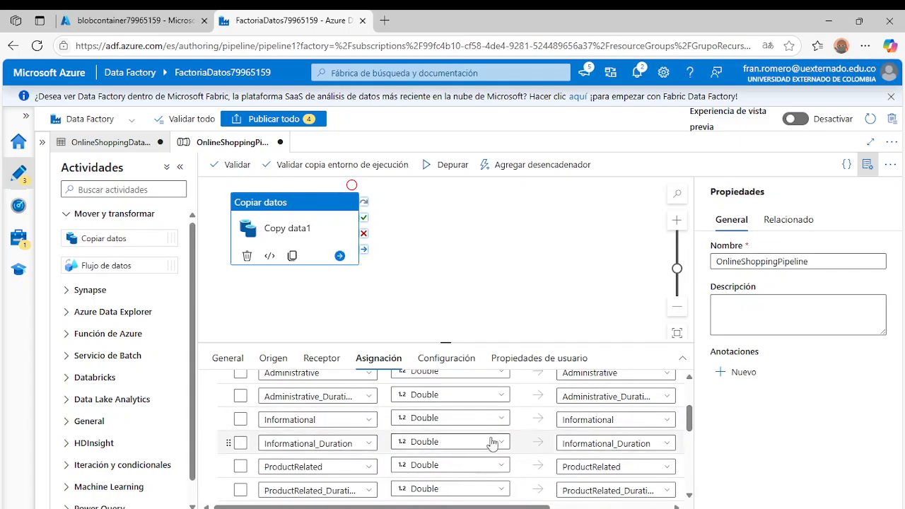
{"action": "left_click_drag", "start_coordinate": [690, 423], "coordinate": [689, 435]}
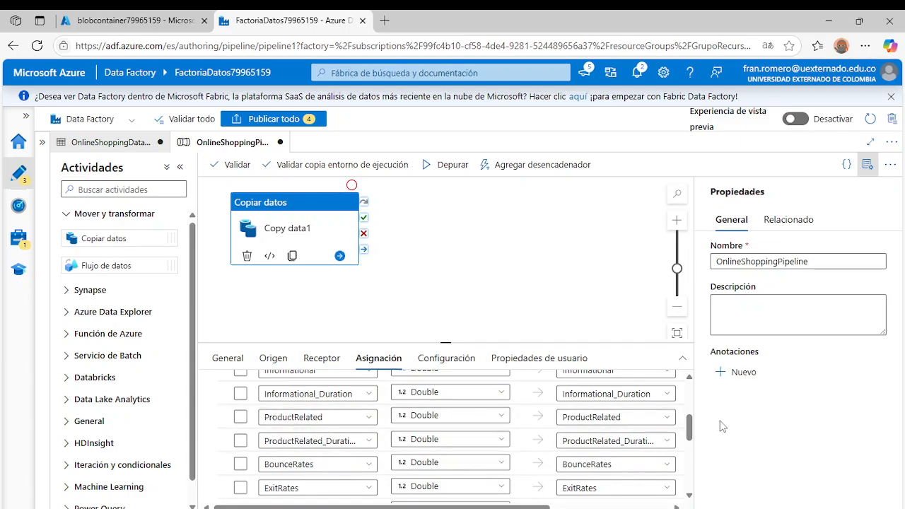
{"action": "left_click_drag", "start_coordinate": [695, 427], "coordinate": [694, 436]}
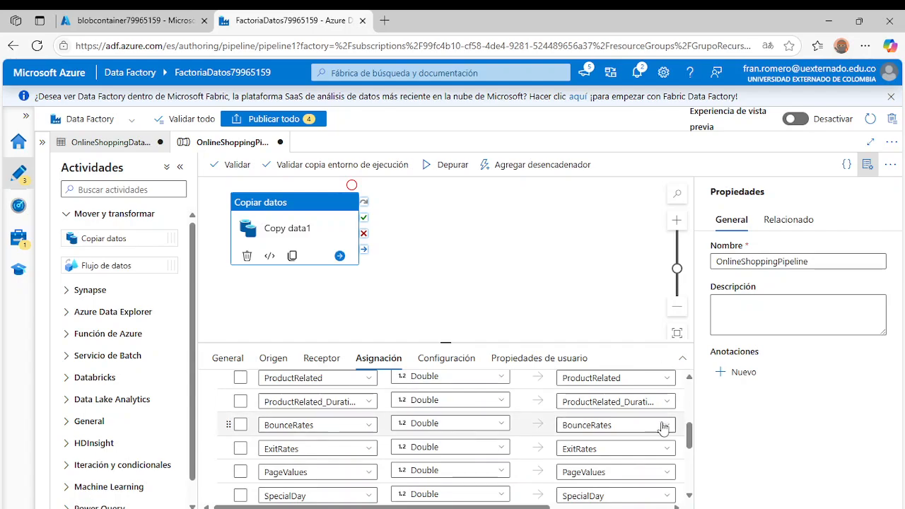
{"action": "scroll", "coordinate": [694, 442], "scroll_direction": "down", "scroll_amount": 1}
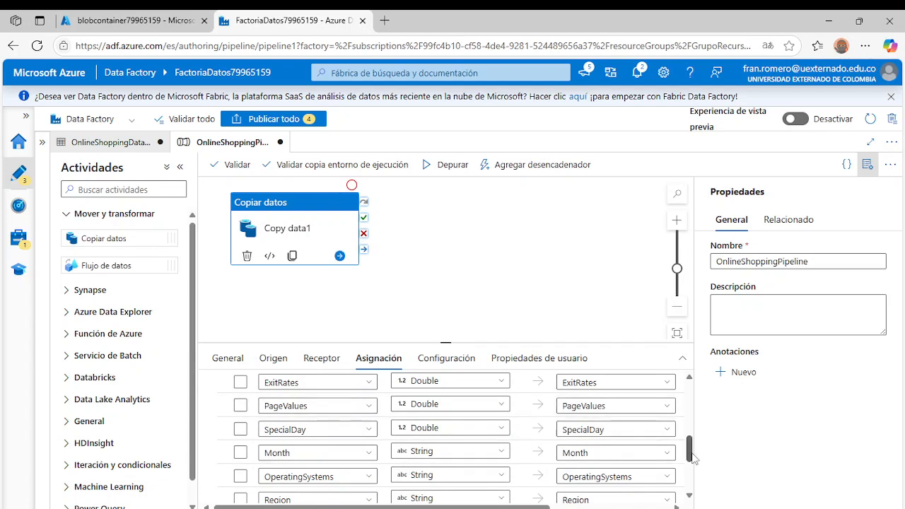
{"action": "scroll", "coordinate": [693, 458], "scroll_direction": "down", "scroll_amount": 2}
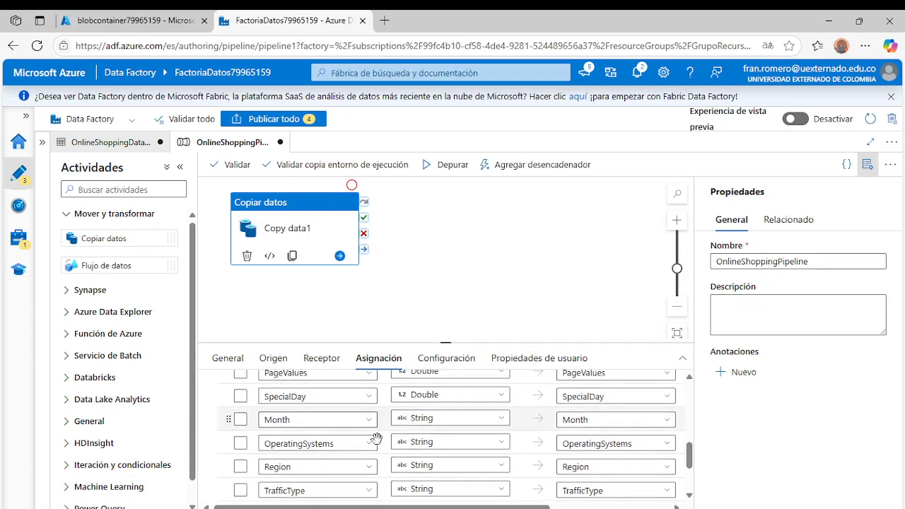
- Switch to the Online_Shopping_Edited Google Sheet and check the first data values of the columns from Month through Revenue
{"action": "left_click", "coordinate": [648, 503]}
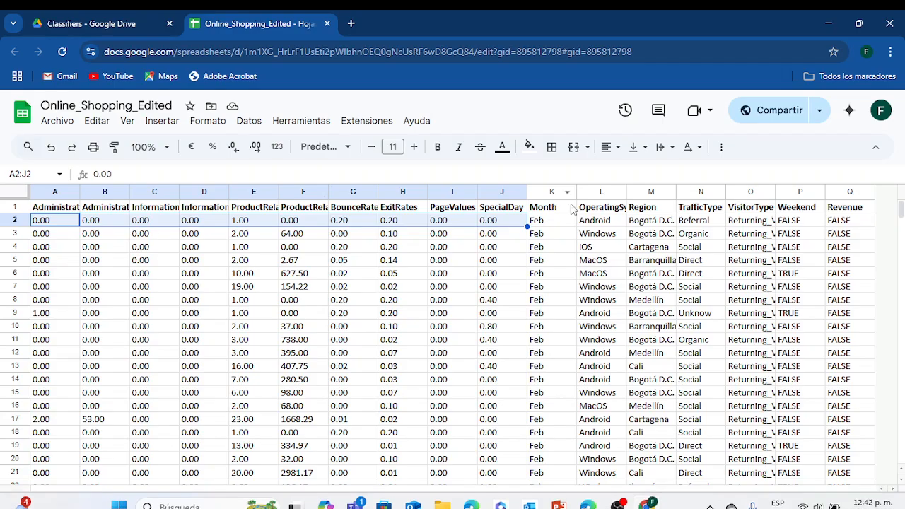
{"action": "left_click", "coordinate": [551, 222]}
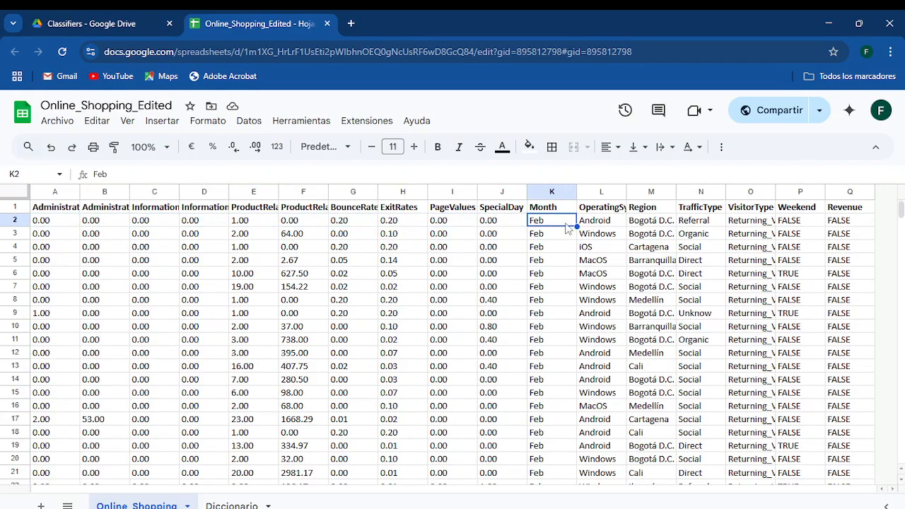
{"action": "left_click", "coordinate": [588, 223]}
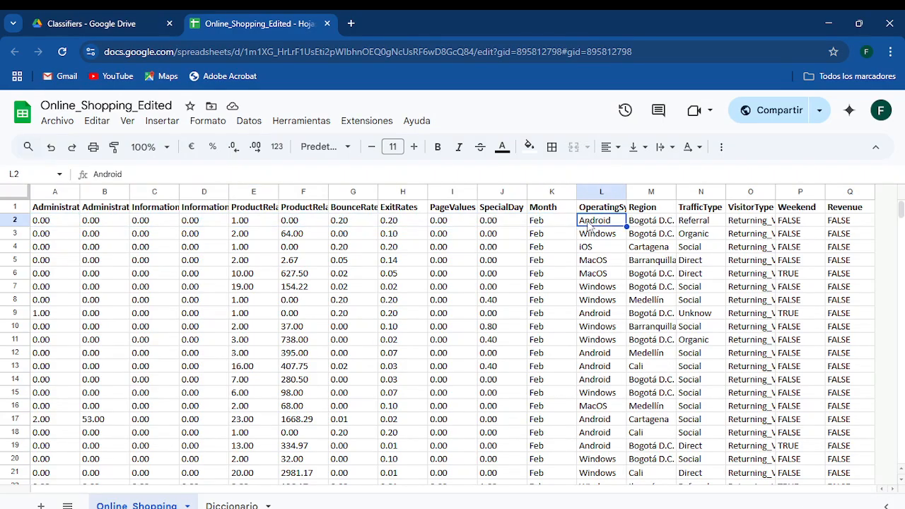
{"action": "left_click", "coordinate": [657, 223]}
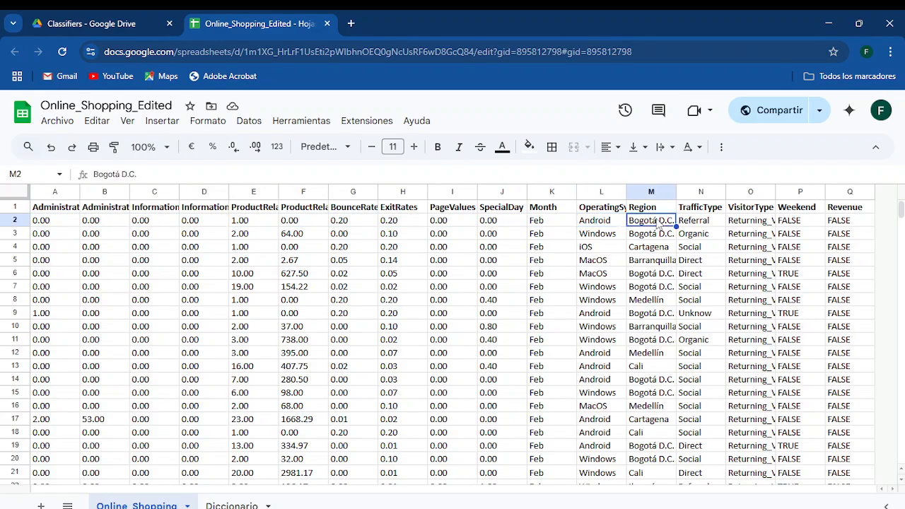
{"action": "left_click", "coordinate": [695, 223]}
{"action": "left_click", "coordinate": [759, 225]}
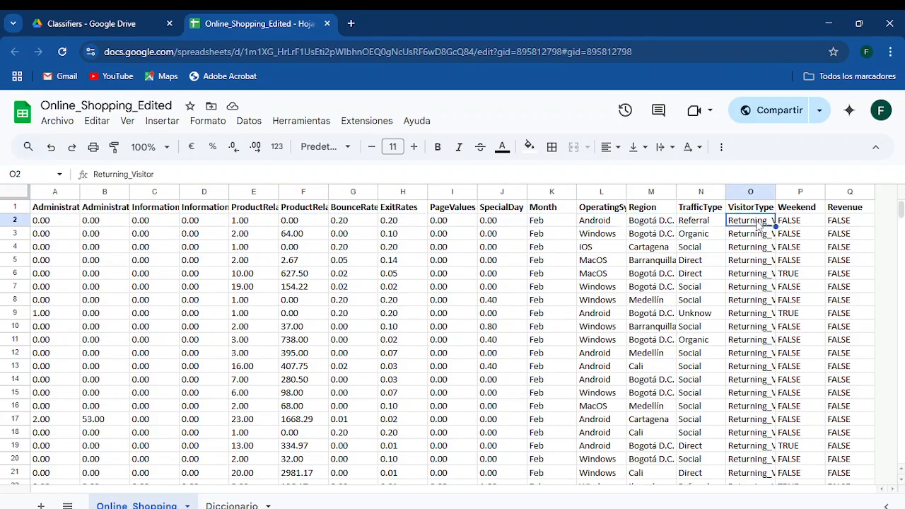
{"action": "left_click", "coordinate": [804, 225]}
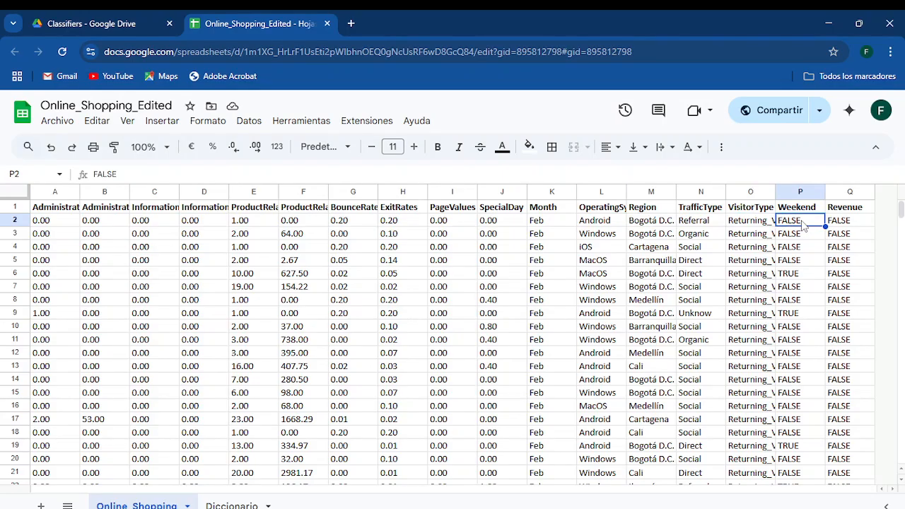
{"action": "left_click", "coordinate": [839, 225]}
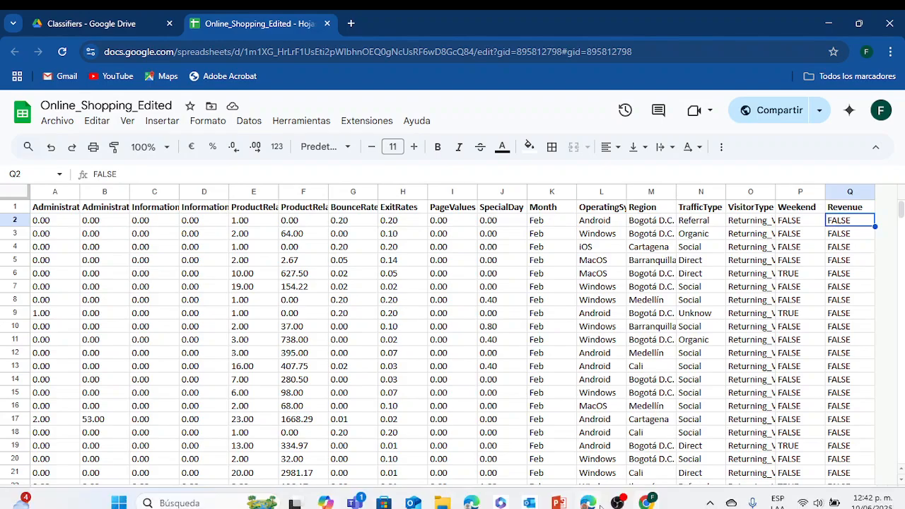
- Return to Data Factory and check the mapping types of the remaining columns through Revenue
{"action": "mouse_move", "coordinate": [618, 503]}
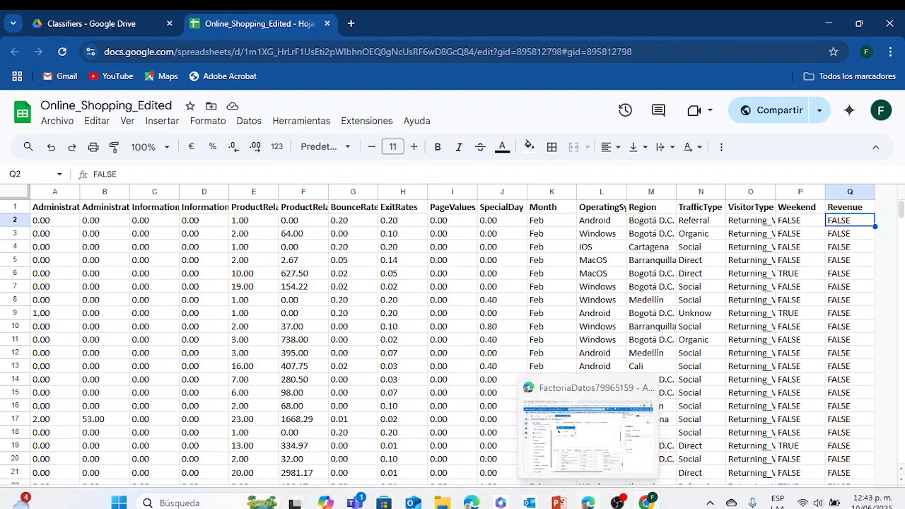
{"action": "left_click", "coordinate": [588, 503]}
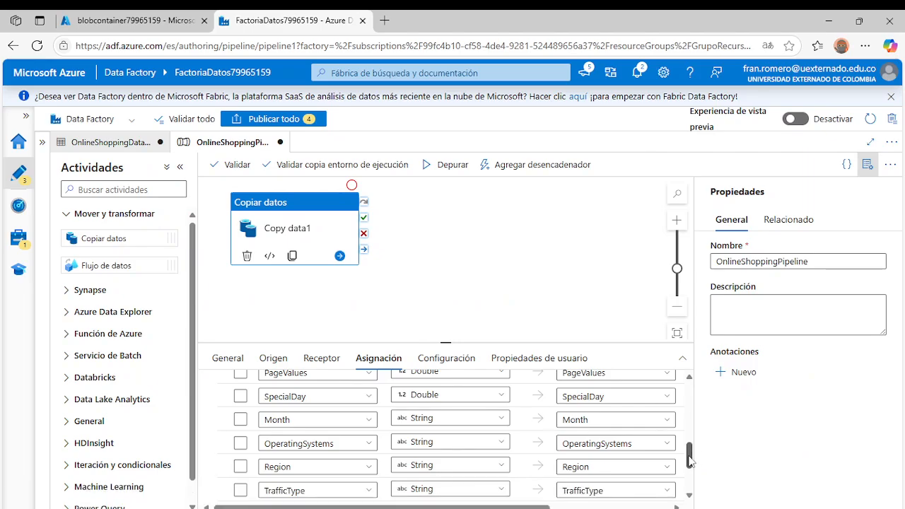
{"action": "left_click_drag", "start_coordinate": [691, 460], "coordinate": [695, 486]}
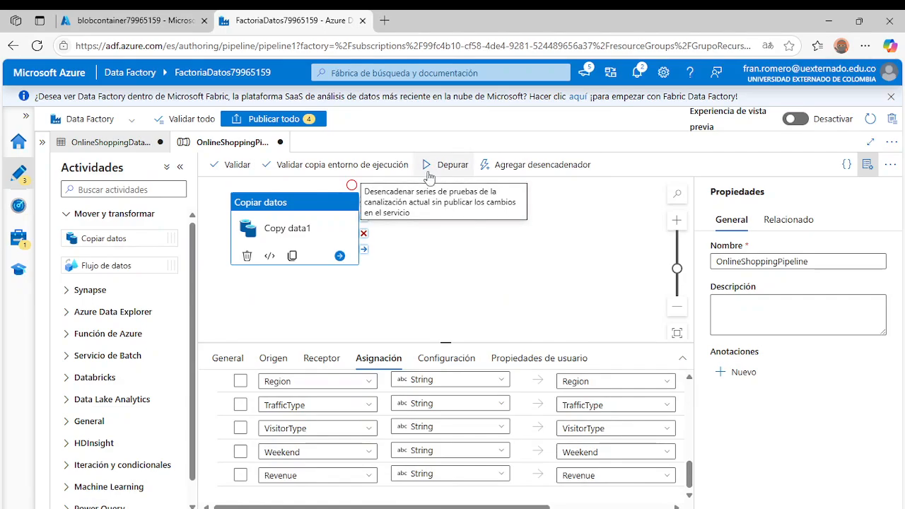
- Open a new trigger for the pipeline to examine its recurrence and type options, and leave without creating one
{"action": "left_click", "coordinate": [520, 165]}
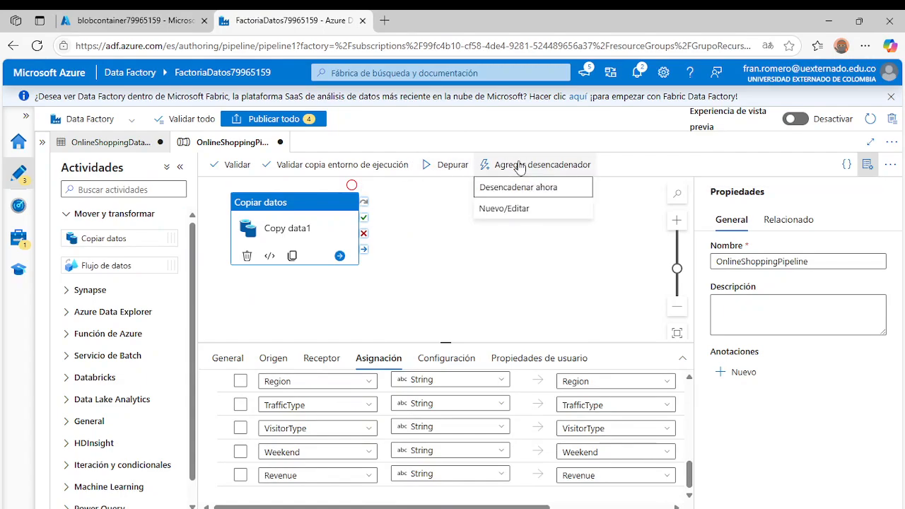
{"action": "left_click", "coordinate": [523, 210]}
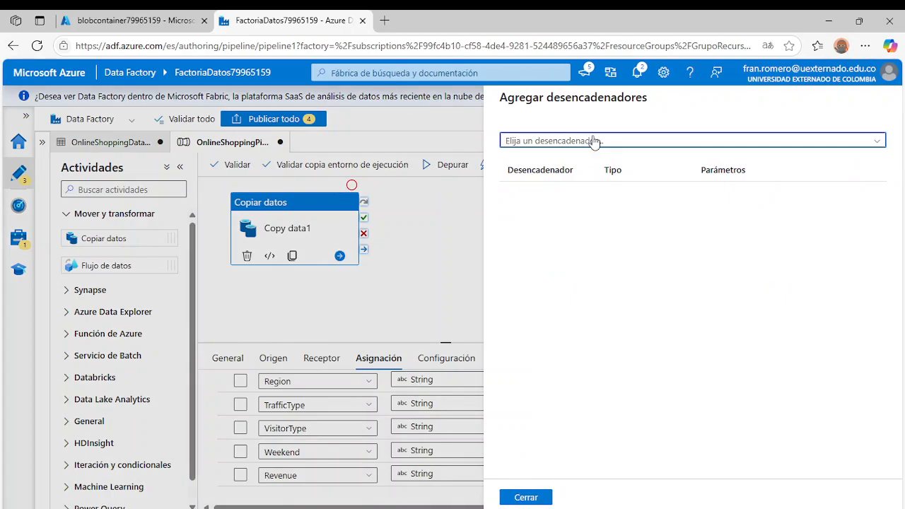
{"action": "left_click", "coordinate": [593, 142]}
{"action": "left_click", "coordinate": [594, 144]}
{"action": "left_click", "coordinate": [594, 143]}
{"action": "left_click", "coordinate": [558, 186]}
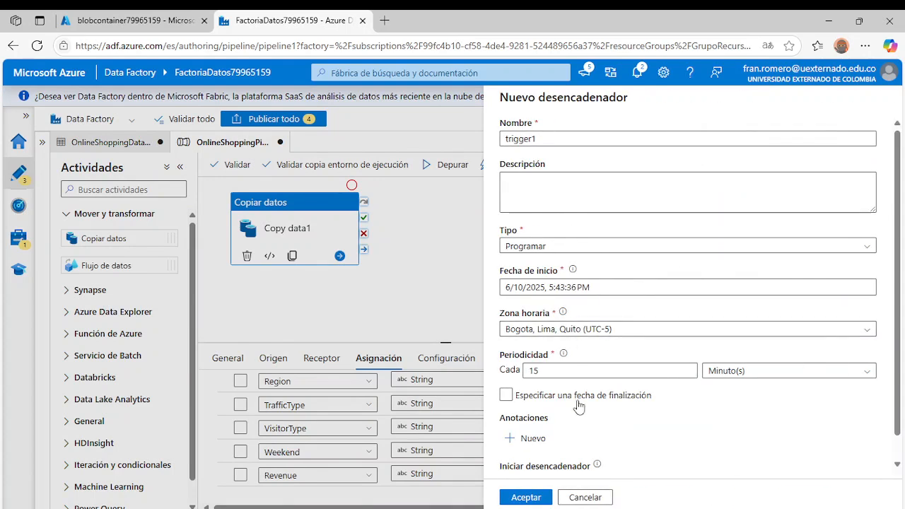
{"action": "left_click", "coordinate": [575, 376]}
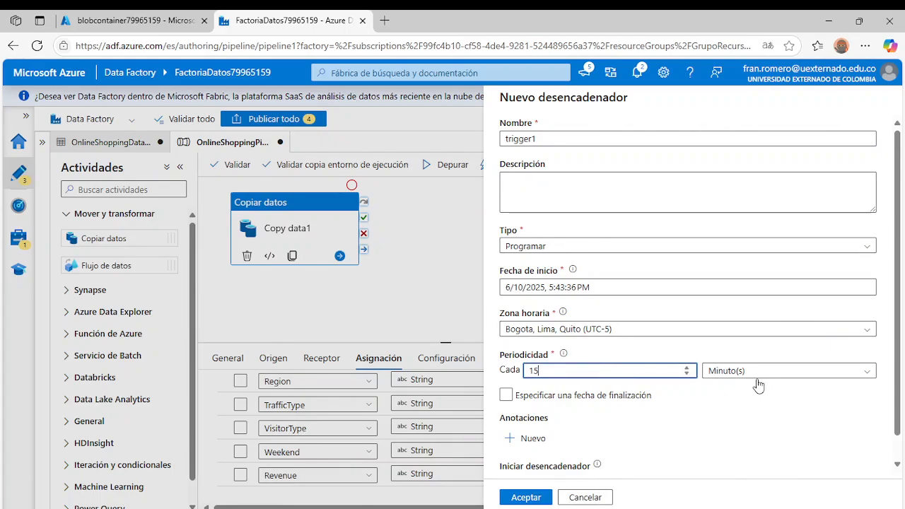
{"action": "left_click", "coordinate": [867, 246]}
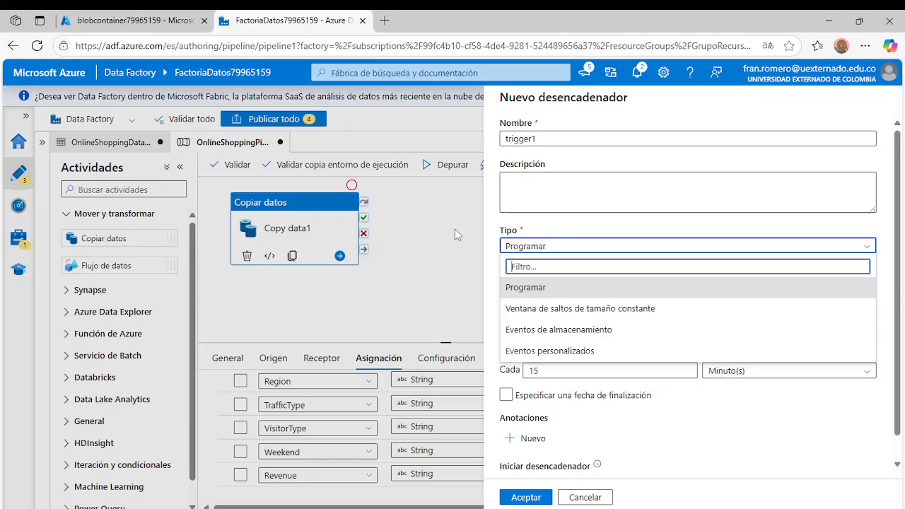
{"action": "left_click", "coordinate": [585, 497]}
{"action": "left_click", "coordinate": [545, 497]}
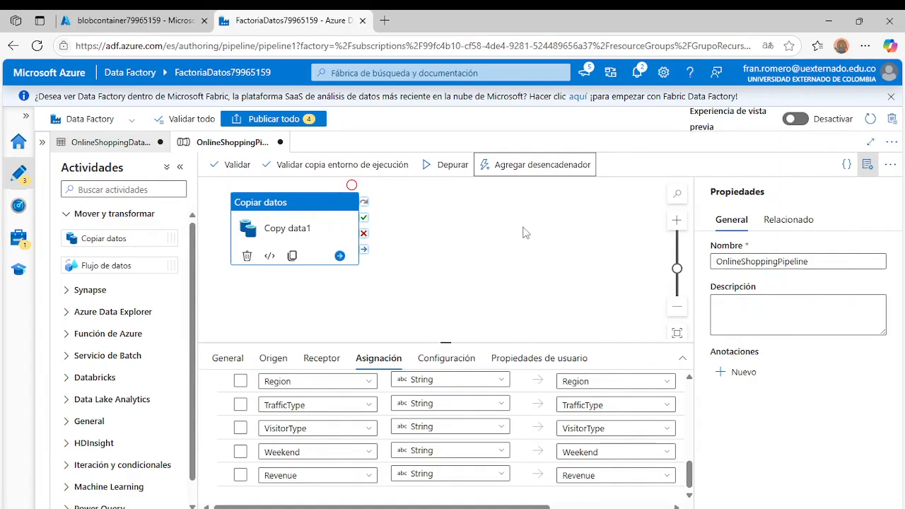
- Run OnlineShoppingPipeline in debug mode and enlarge the output area to follow Copy data1's execution status
{"action": "left_click", "coordinate": [452, 170]}
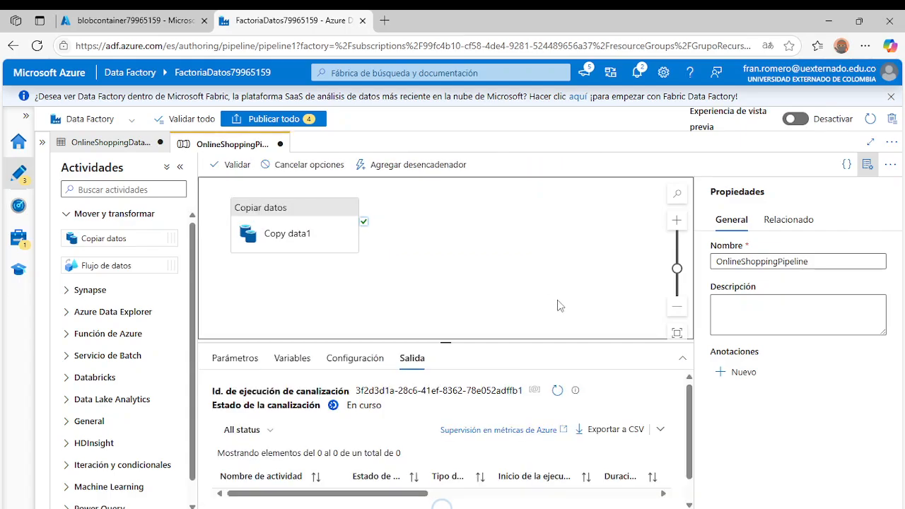
{"action": "scroll", "coordinate": [557, 306], "scroll_direction": "down", "scroll_amount": 2}
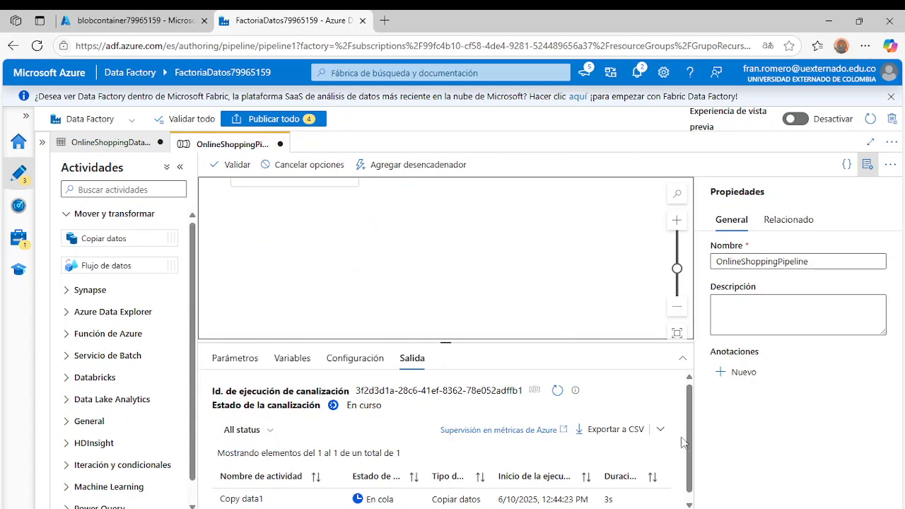
{"action": "left_click_drag", "start_coordinate": [563, 339], "coordinate": [562, 281]}
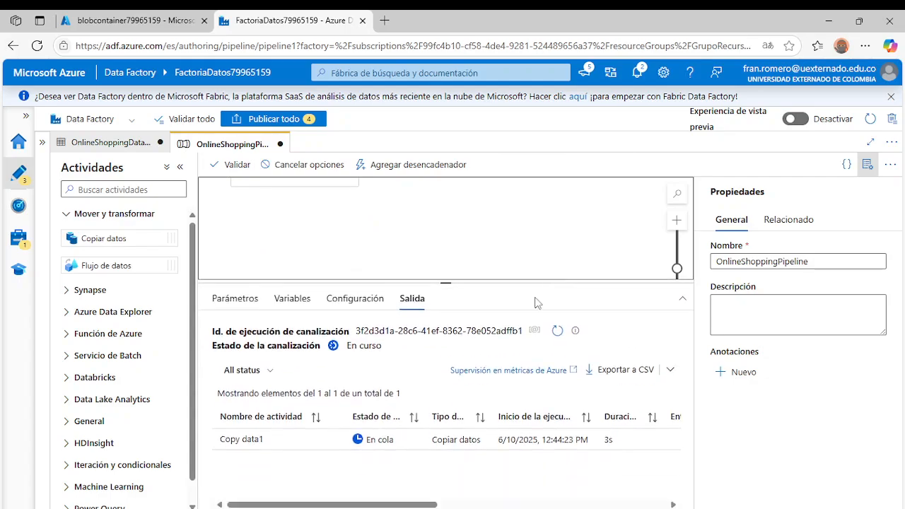
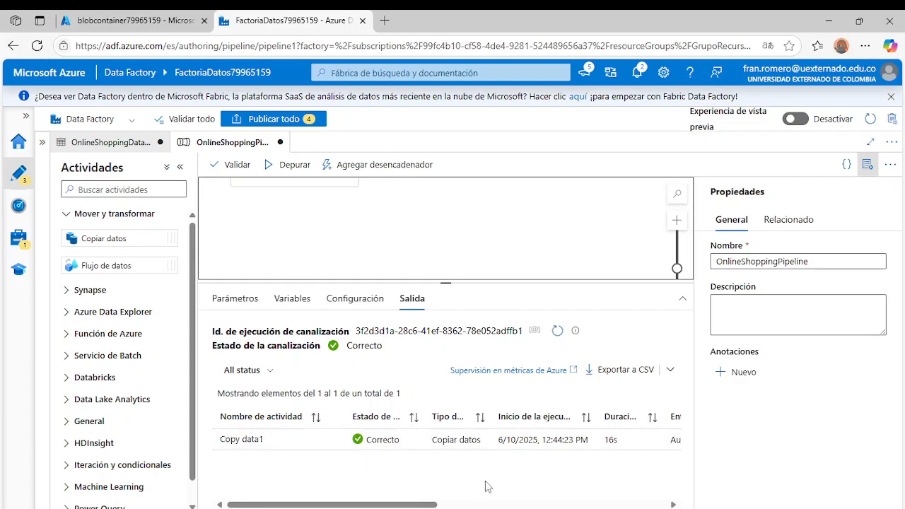
- Switch to the Azure portal and open the blob container of the data lake storage account from the portal home
{"action": "left_click", "coordinate": [134, 21]}
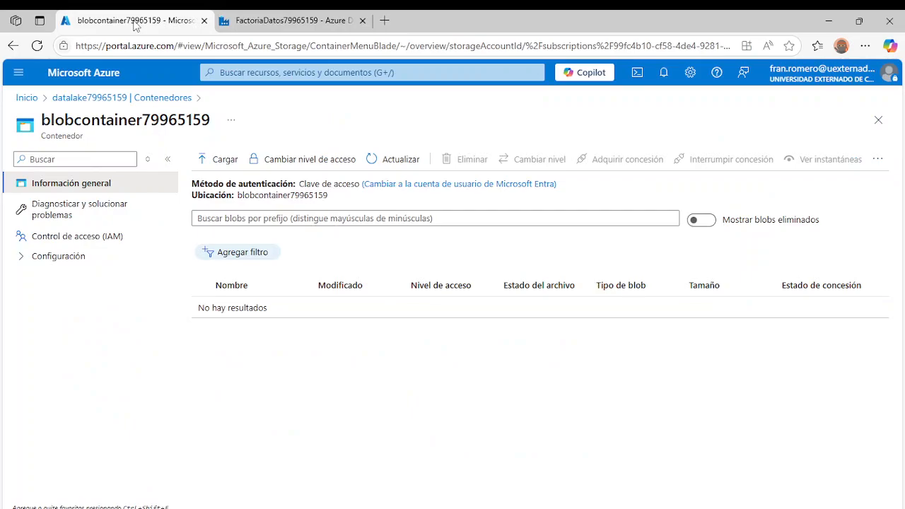
{"action": "left_click", "coordinate": [81, 98]}
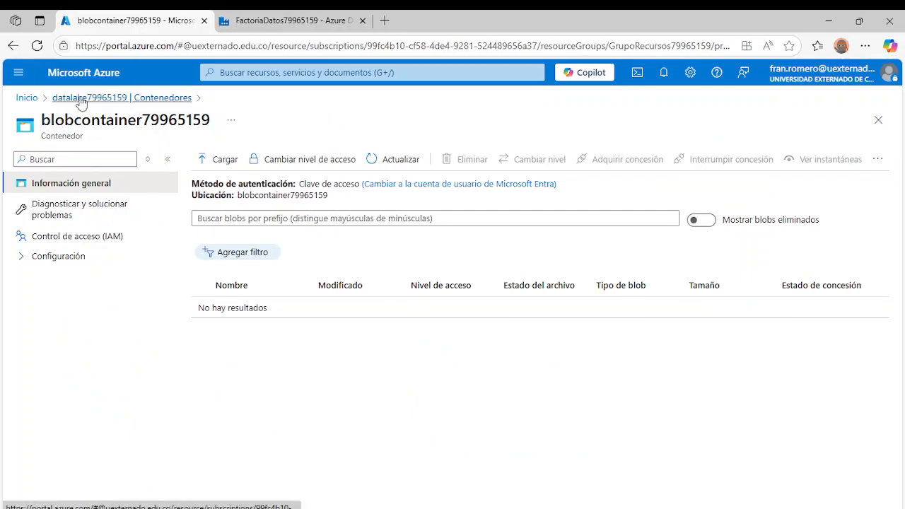
{"action": "left_click", "coordinate": [27, 99]}
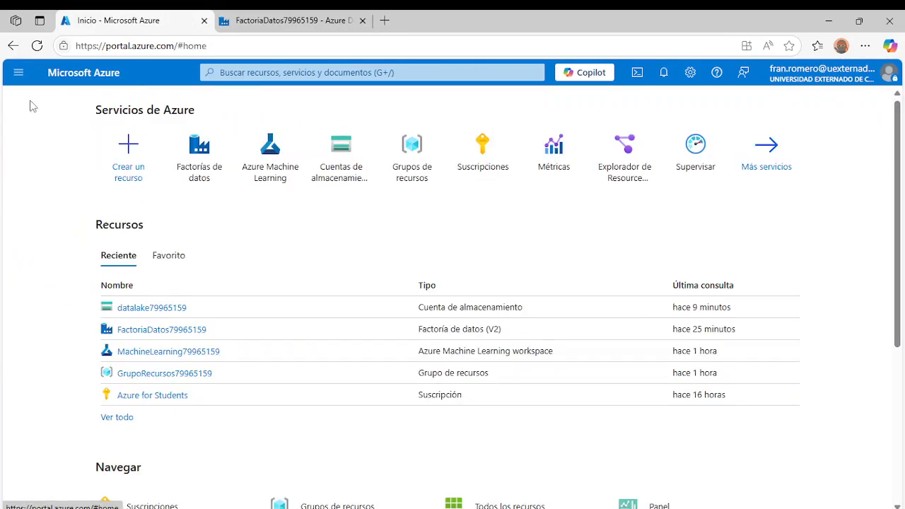
{"action": "left_click", "coordinate": [145, 310]}
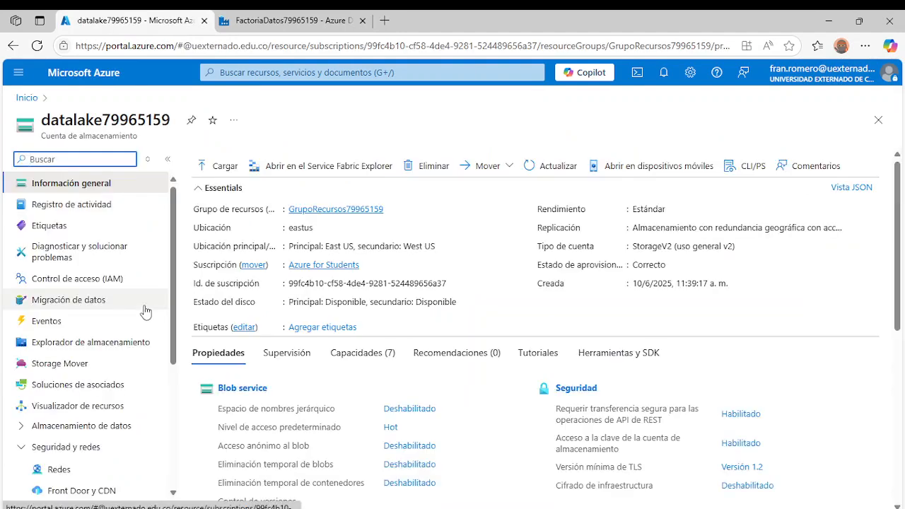
{"action": "left_click", "coordinate": [252, 391]}
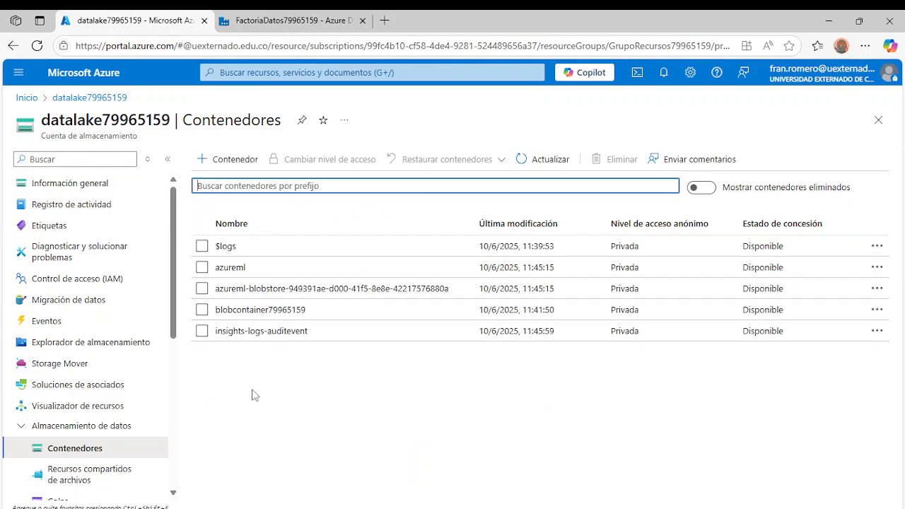
{"action": "left_click", "coordinate": [246, 311]}
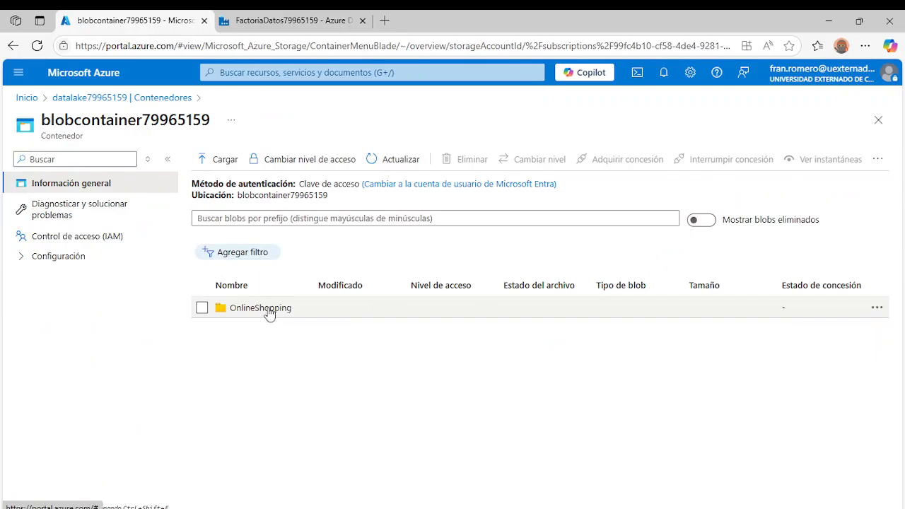
- Revisit the pipeline run's output, open the container's OnlineShopping folder and select OnlineShopData.csv
{"action": "left_click", "coordinate": [302, 26]}
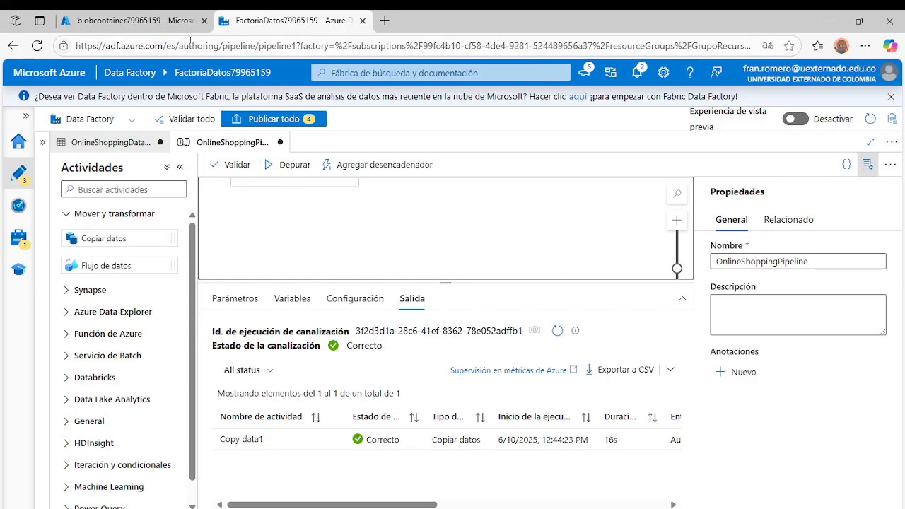
{"action": "left_click", "coordinate": [169, 27]}
{"action": "left_click", "coordinate": [269, 313]}
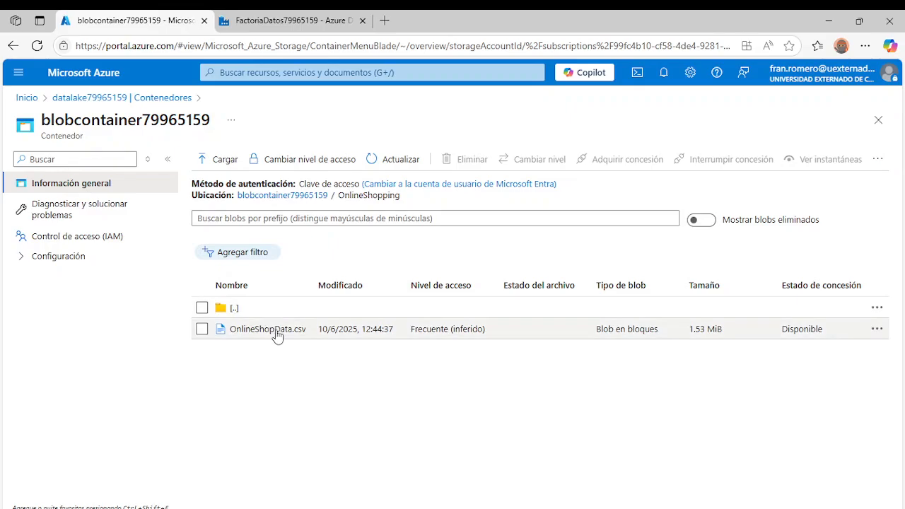
{"action": "left_click", "coordinate": [202, 330]}
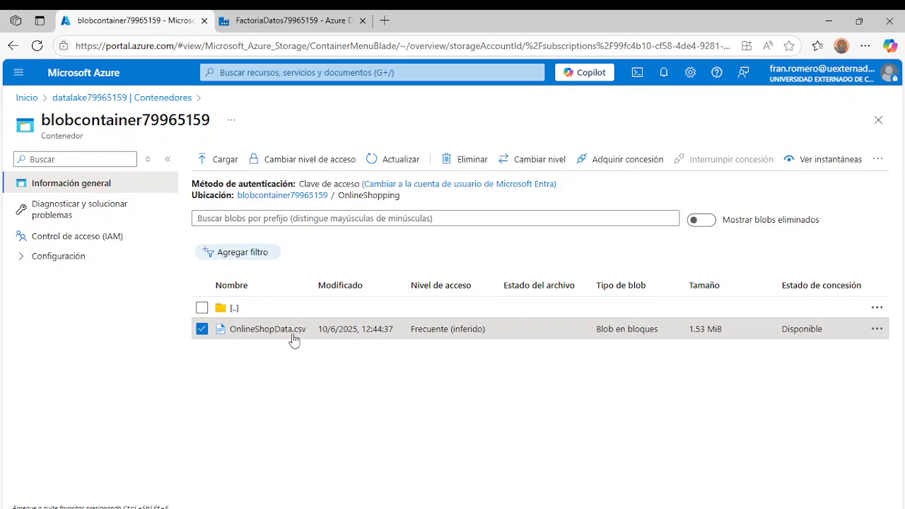
- Switch to the Online_Shopping_Edited Google Sheet to look at the source data from the Administrative header, and return to the Azure portal
{"action": "left_click", "coordinate": [645, 504]}
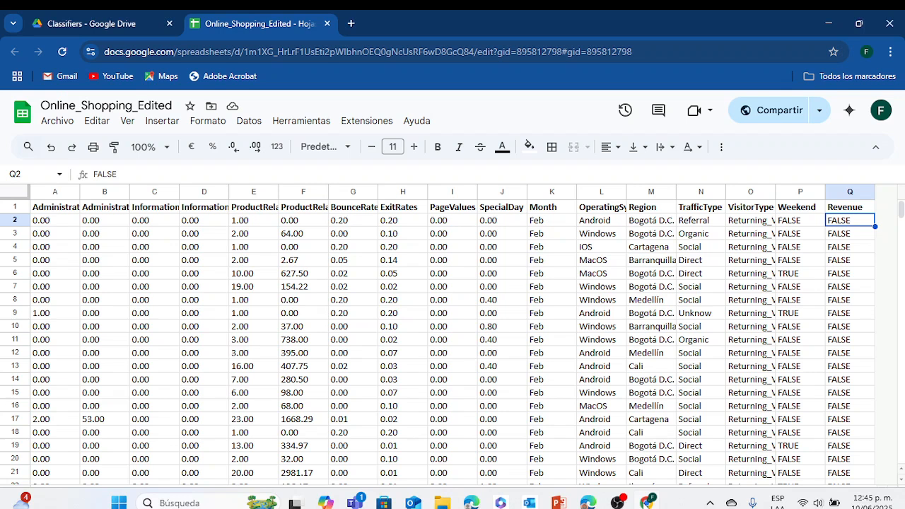
{"action": "left_click", "coordinate": [75, 210]}
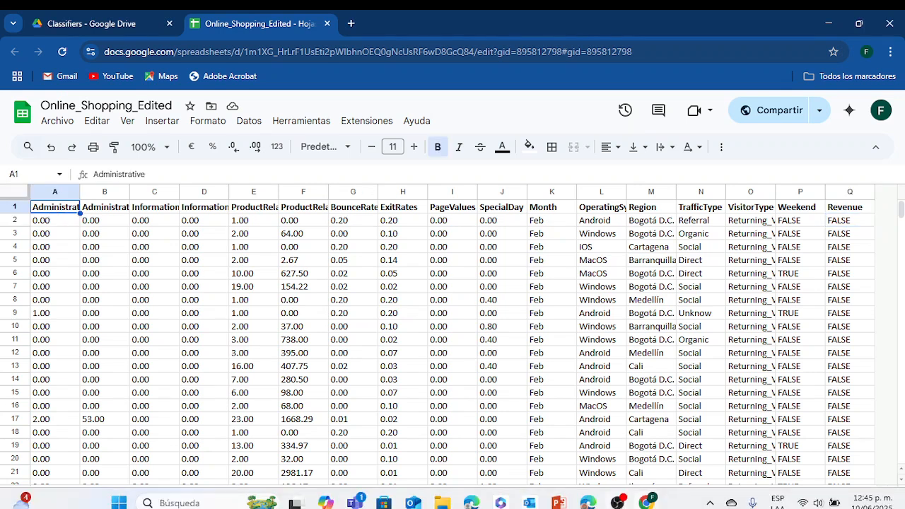
{"action": "mouse_move", "coordinate": [618, 503]}
{"action": "left_click", "coordinate": [588, 503]}
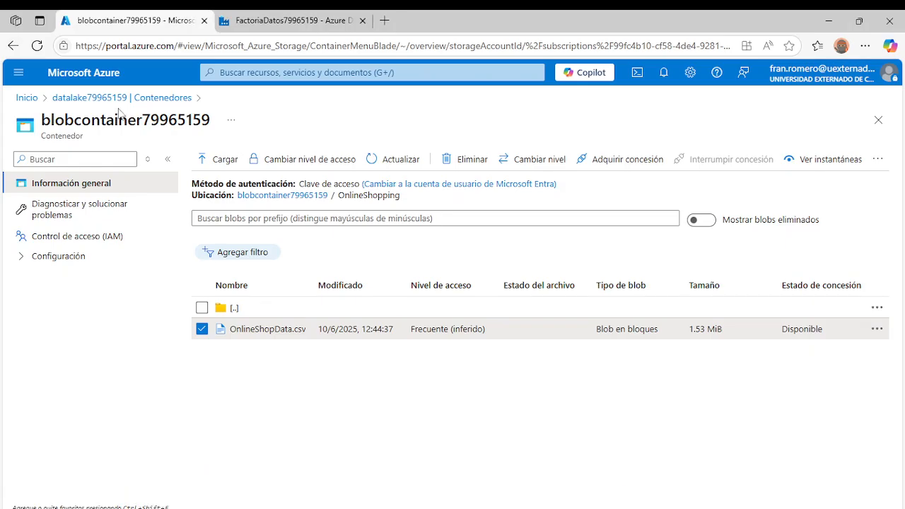
- Go back to the storage account's containers and reopen the blob container's OnlineShopping folder to check the copied CSV file
{"action": "left_click", "coordinate": [99, 100]}
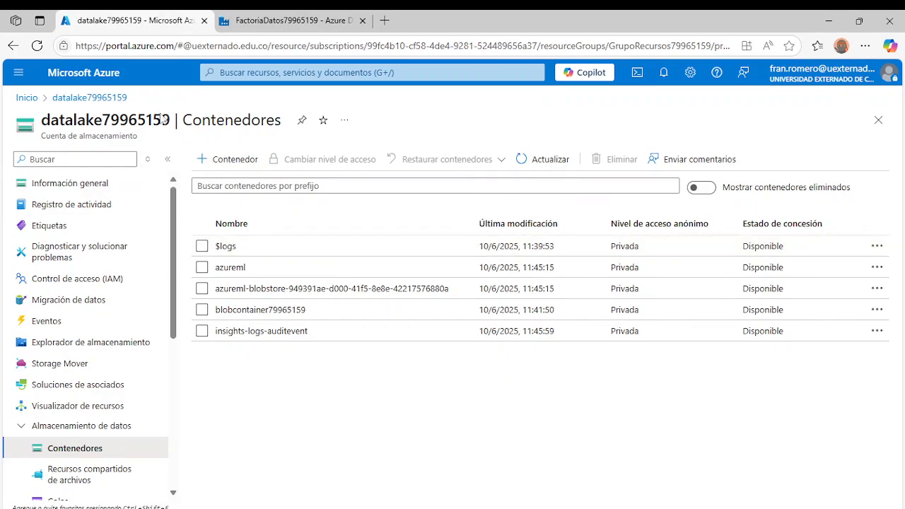
{"action": "left_click", "coordinate": [226, 311]}
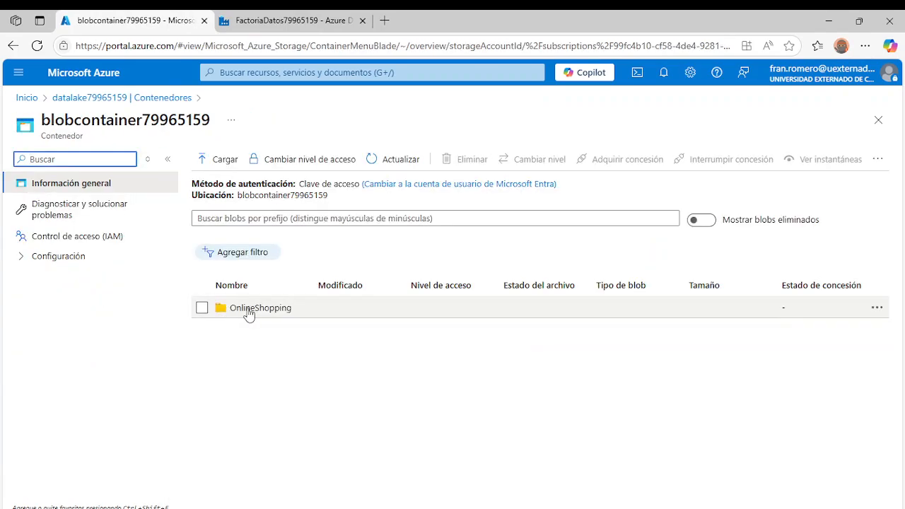
{"action": "left_click", "coordinate": [244, 310]}
{"action": "mouse_move", "coordinate": [430, 508]}
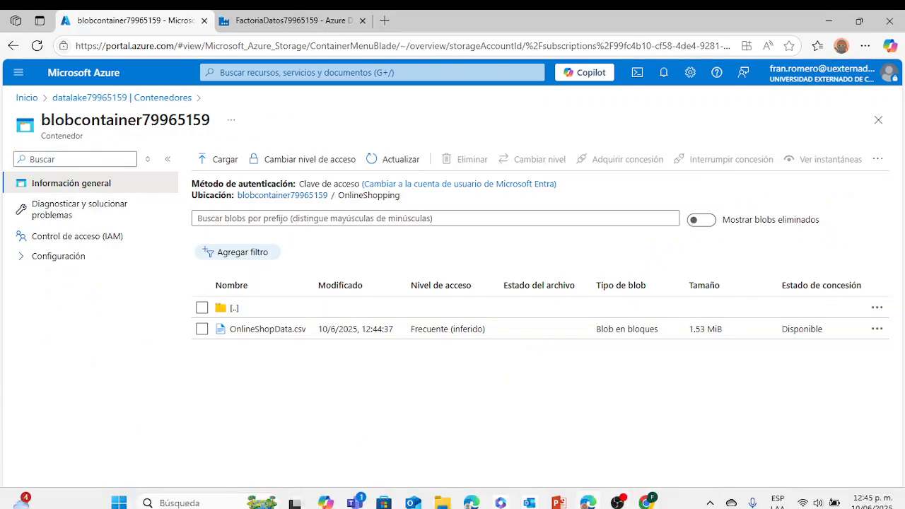
- Switch to Azure Data Factory, expand and widen the factory resources list, and publish all pending changes
{"action": "left_click", "coordinate": [265, 21]}
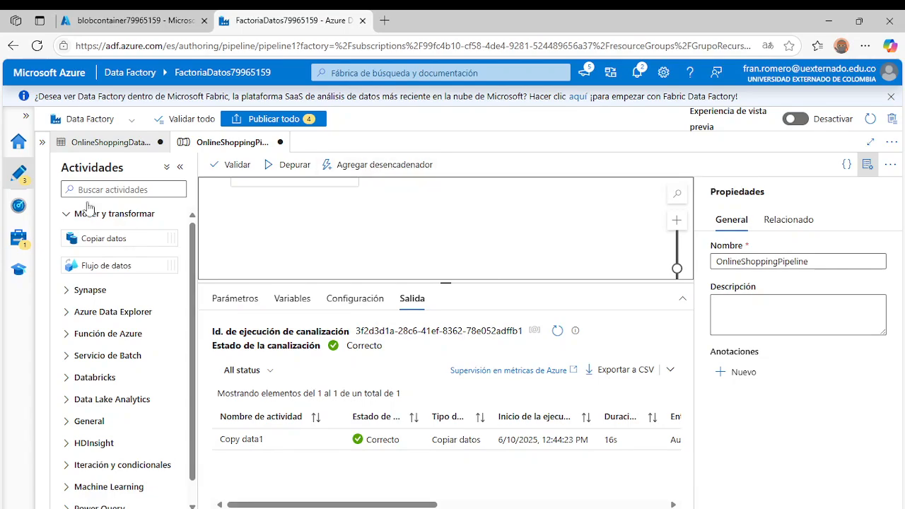
{"action": "left_click", "coordinate": [42, 143]}
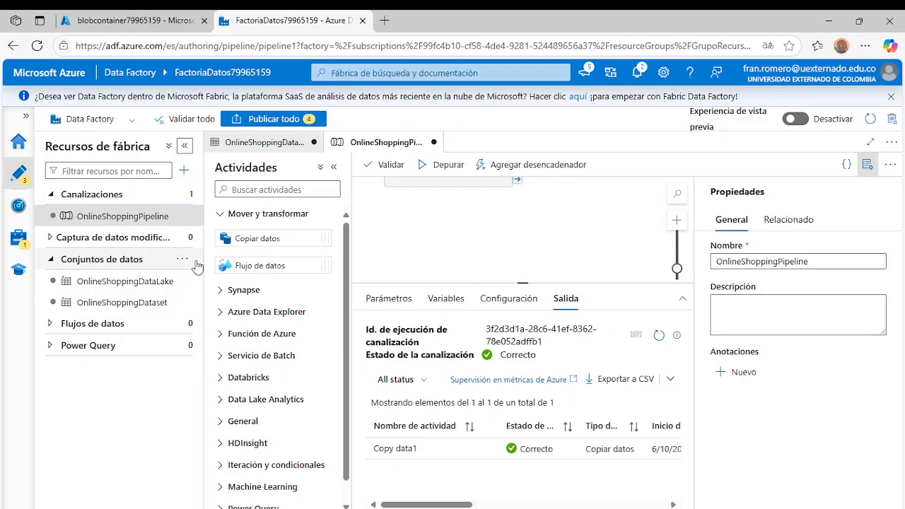
{"action": "left_click_drag", "start_coordinate": [203, 265], "coordinate": [222, 266]}
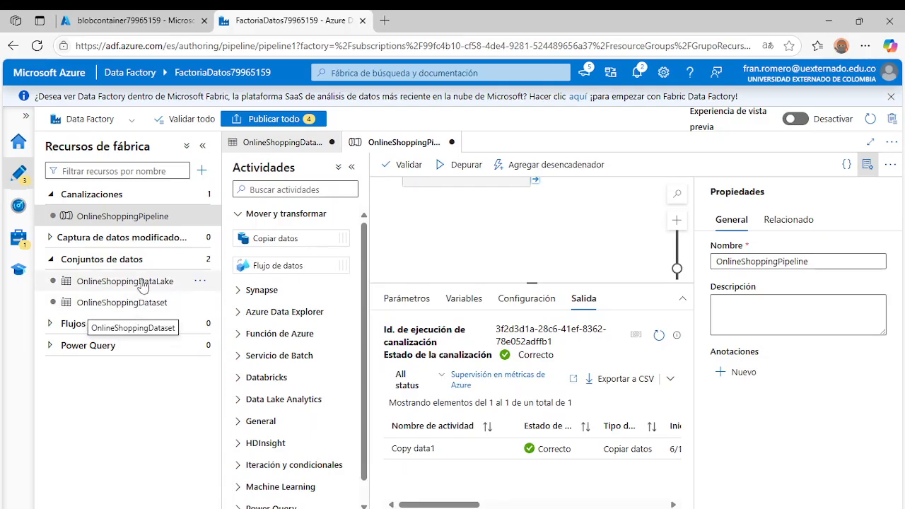
{"action": "left_click", "coordinate": [145, 220]}
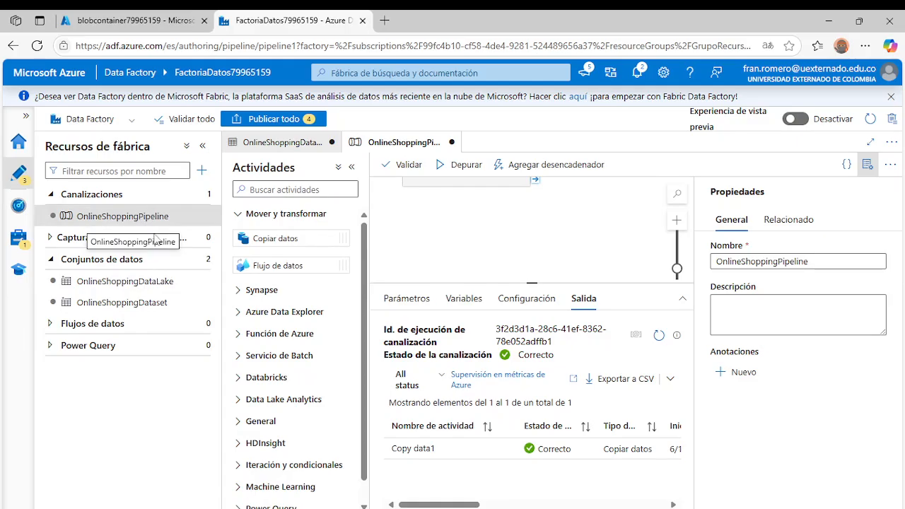
{"action": "left_click", "coordinate": [271, 120]}
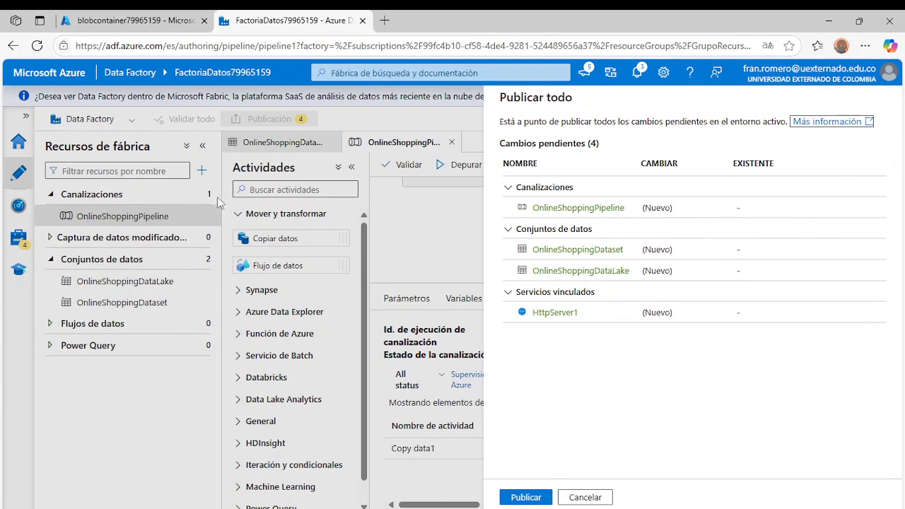
{"action": "left_click", "coordinate": [526, 497]}
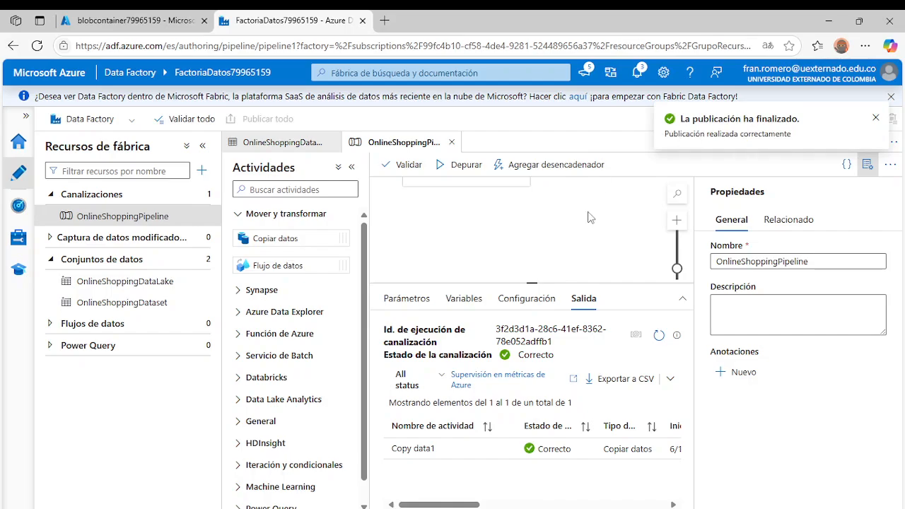
- Open the OnlineShoppingDataset dataset, and switch to PowerPoint to show the Azure architecture slide in the running slide show
{"action": "left_click", "coordinate": [139, 304]}
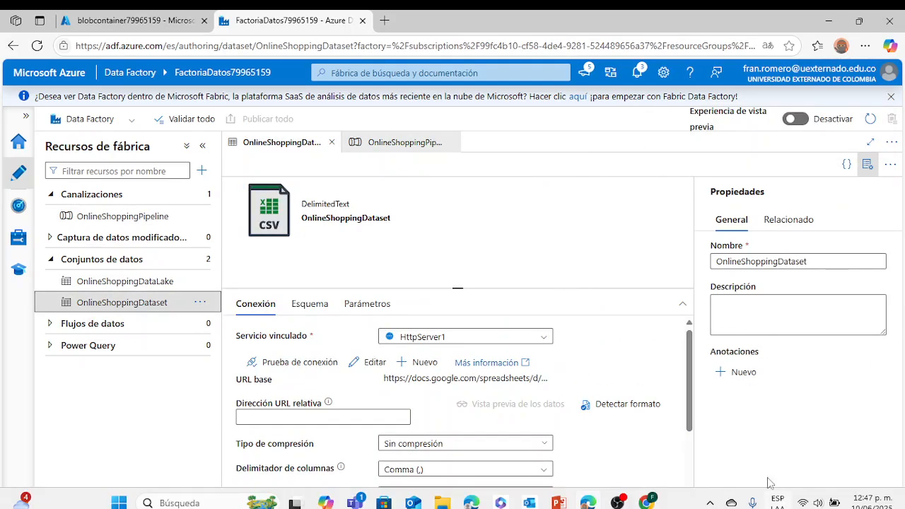
{"action": "key", "text": "alt+Tab"}
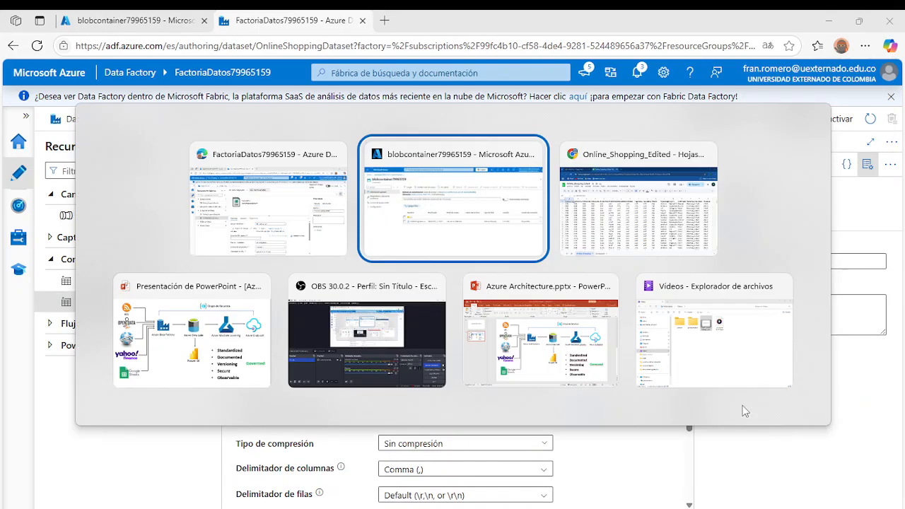
{"action": "key", "text": "Tab"}
{"action": "key", "text": "Tab"}
{"action": "key", "text": "Tab"}
{"action": "key", "text": "Tab"}
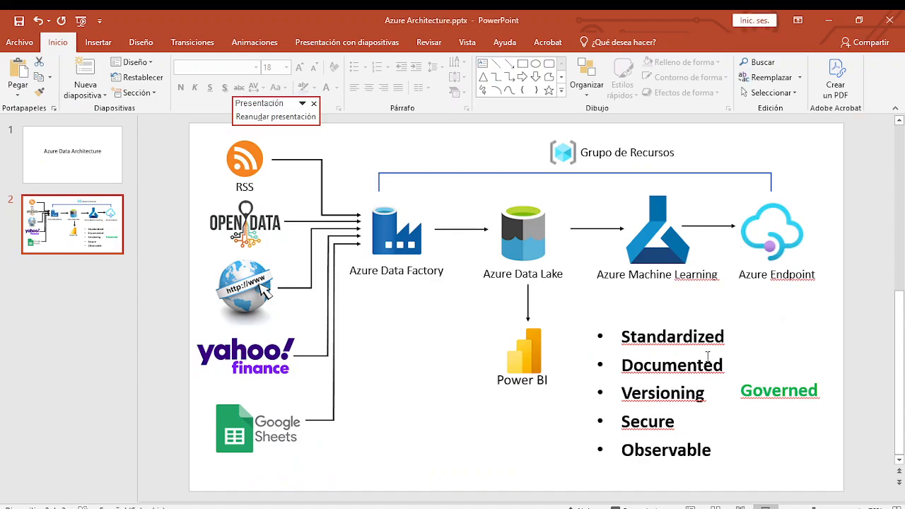
{"action": "key", "text": "alt+Tab"}
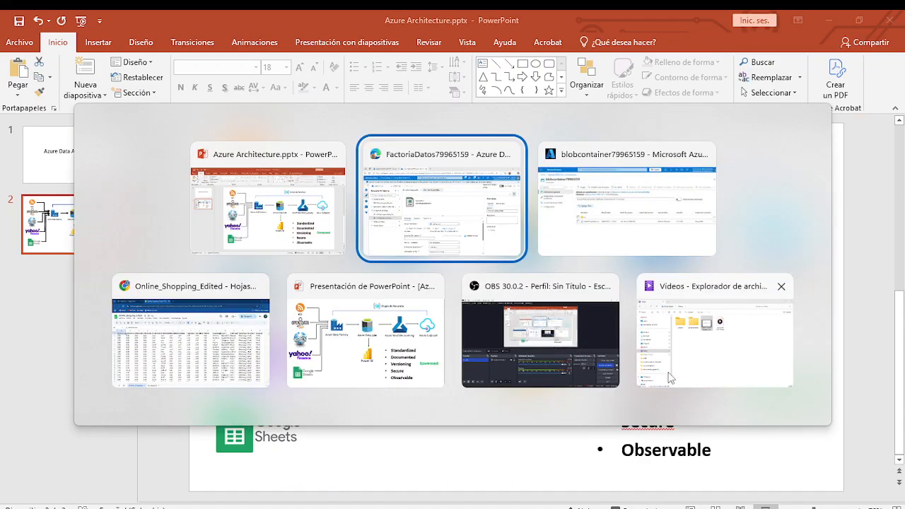
{"action": "key", "text": "Tab"}
{"action": "key", "text": "Tab"}
{"action": "key", "text": "Tab"}
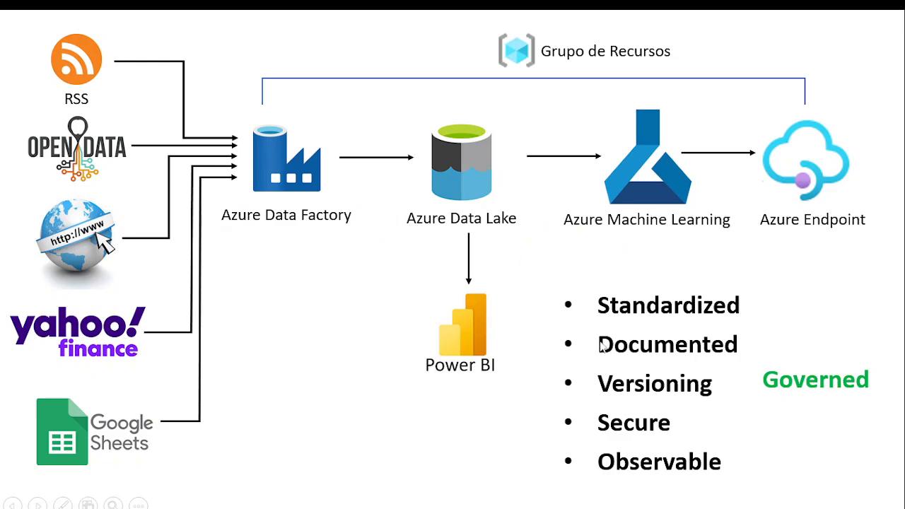
- Return to Azure Data Factory and view the OnlineShoppingDataLake and OnlineShoppingDataset datasets, ending in the latter's empty description
{"action": "key", "text": "alt+Tab"}
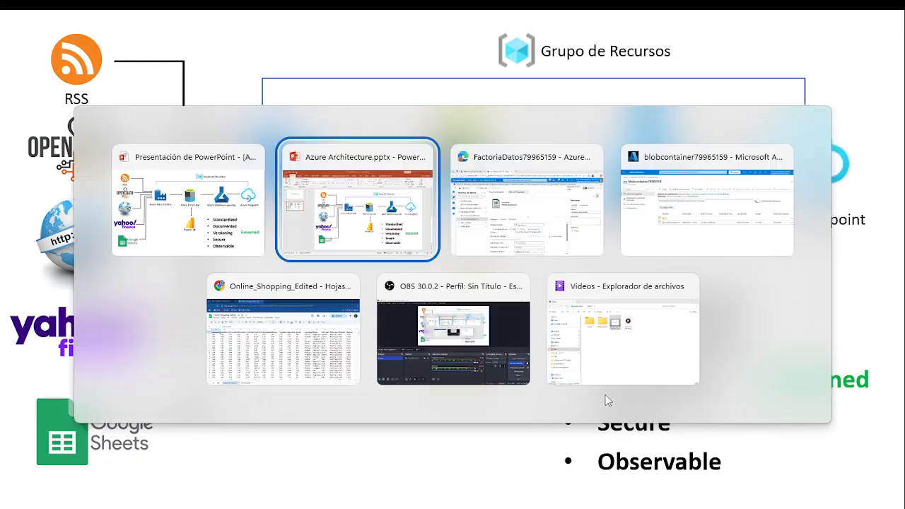
{"action": "key", "text": "alt+Tab"}
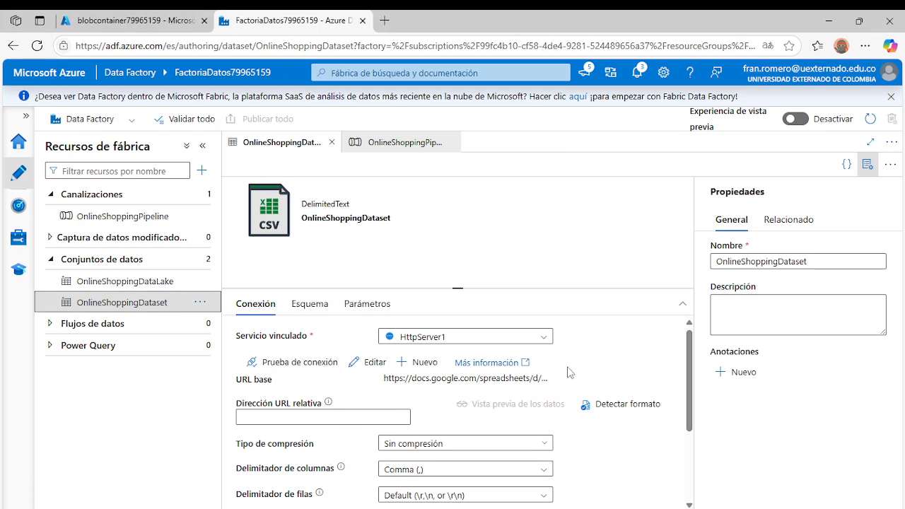
{"action": "left_click", "coordinate": [104, 284]}
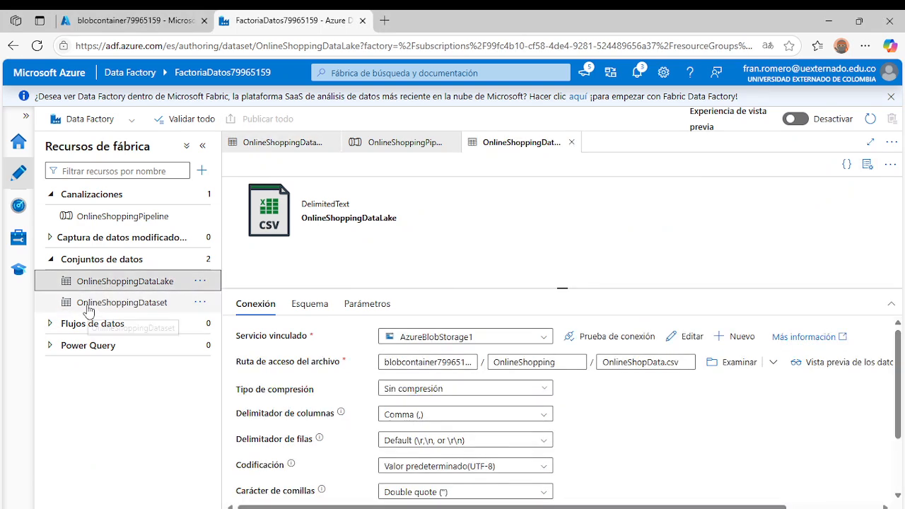
{"action": "left_click", "coordinate": [95, 308]}
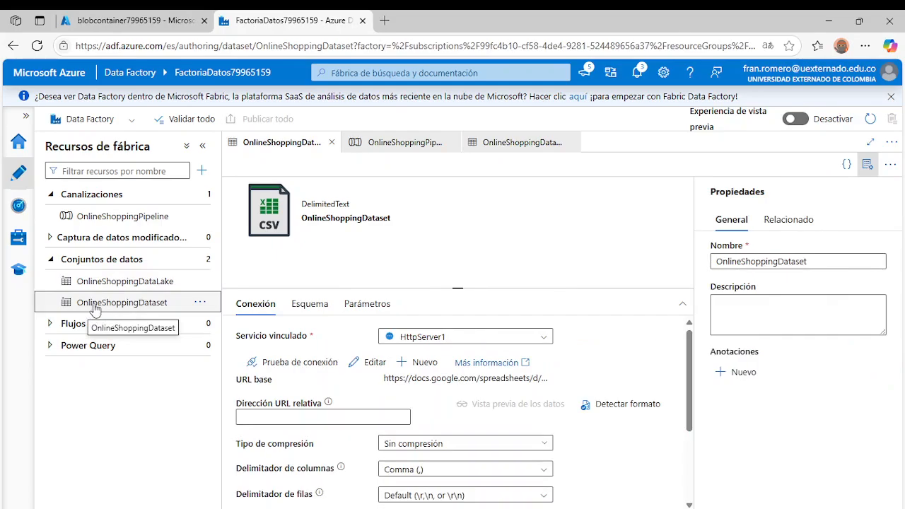
{"action": "left_click", "coordinate": [760, 316]}
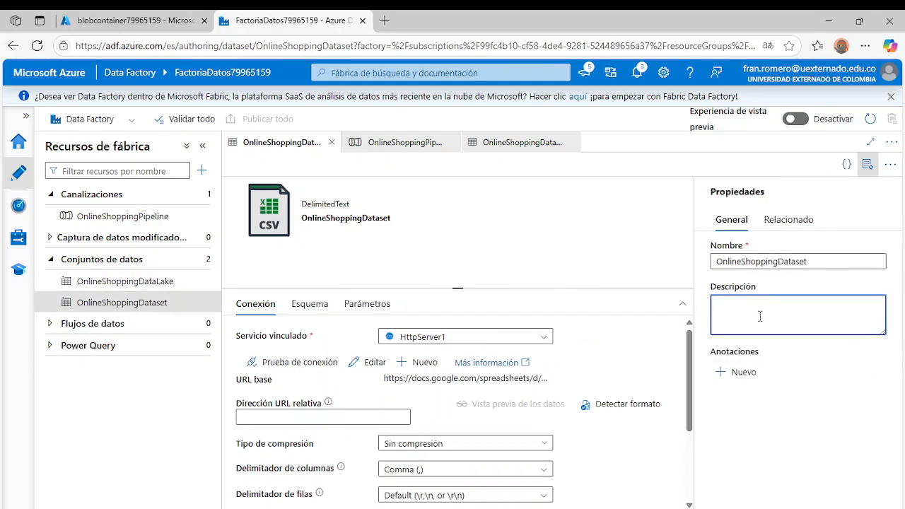
- Reopen the OnlineShoppingDataLake dataset and review its connection settings down to the null value option
{"action": "left_click", "coordinate": [128, 282]}
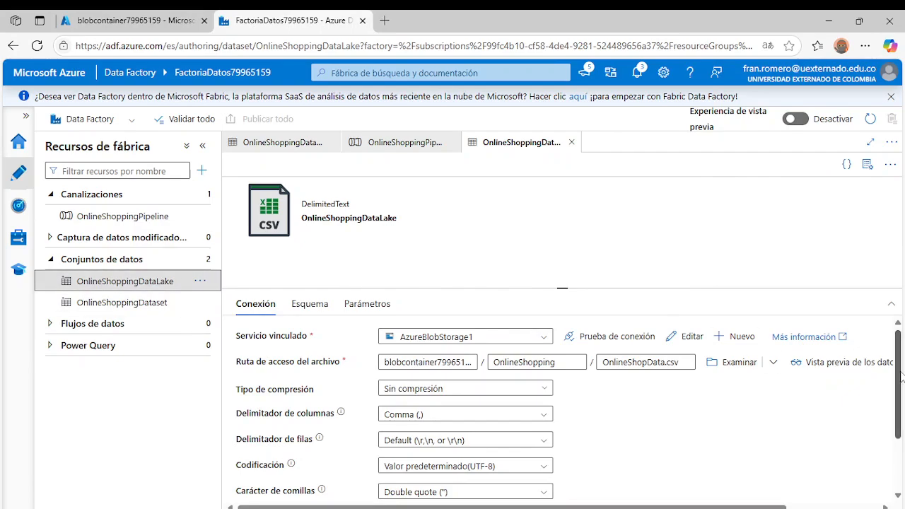
{"action": "mouse_move", "coordinate": [901, 376]}
{"action": "left_mouse_down"}
{"action": "mouse_move", "coordinate": [902, 435]}
{"action": "mouse_move", "coordinate": [899, 373]}
{"action": "left_mouse_up"}
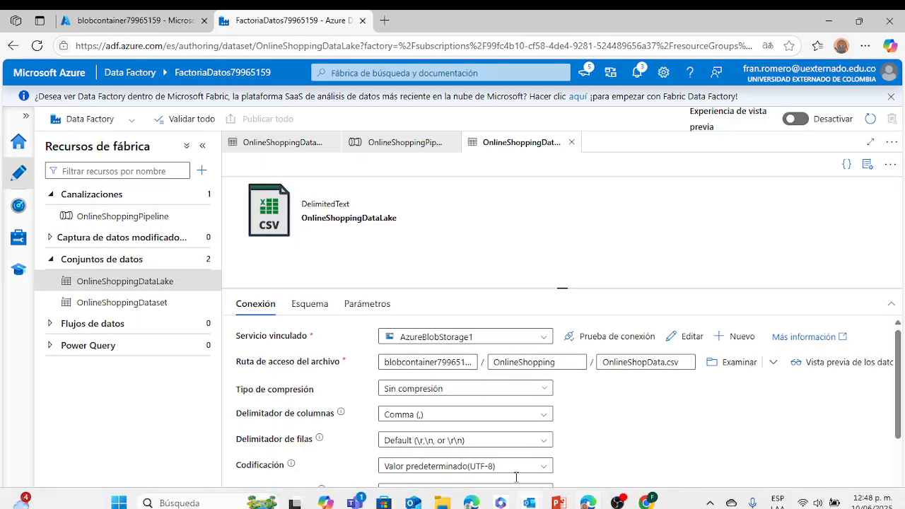
{"action": "scroll", "coordinate": [672, 499], "scroll_direction": "right", "scroll_amount": 3}
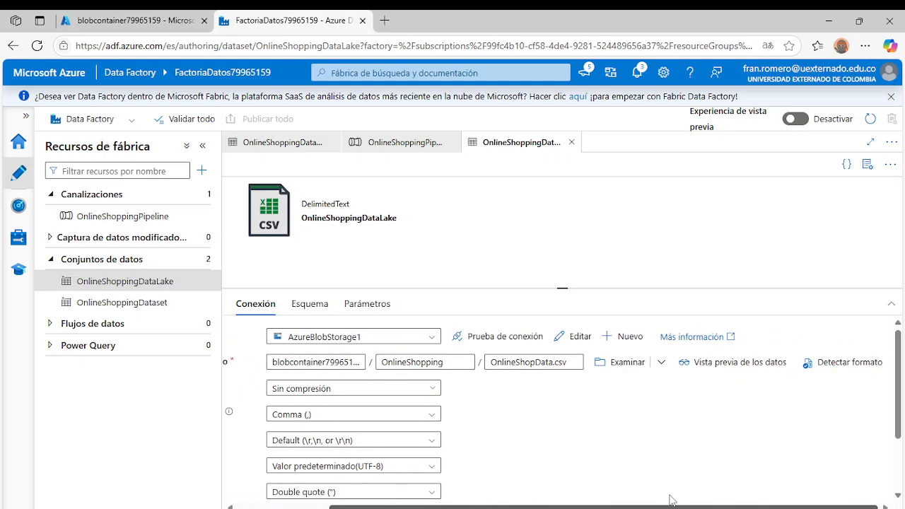
{"action": "scroll", "coordinate": [672, 500], "scroll_direction": "left", "scroll_amount": 3}
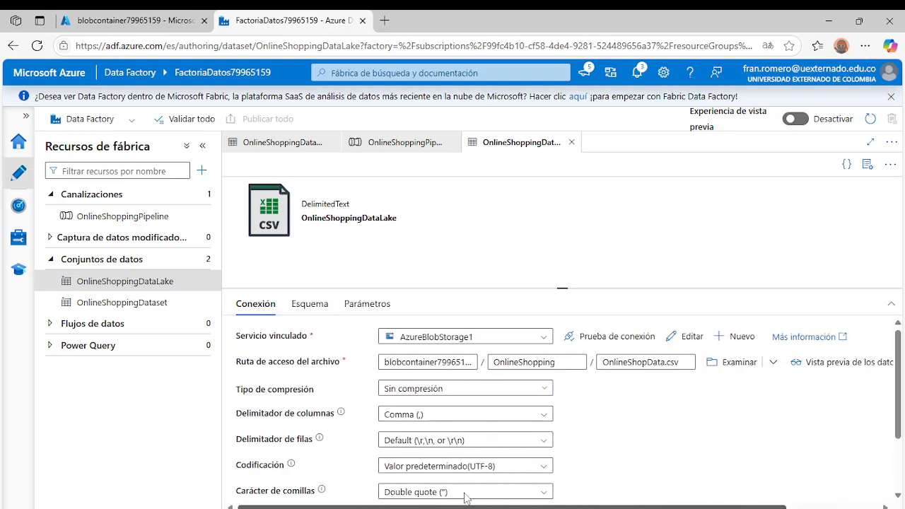
{"action": "scroll", "coordinate": [519, 424], "scroll_direction": "down", "scroll_amount": 1}
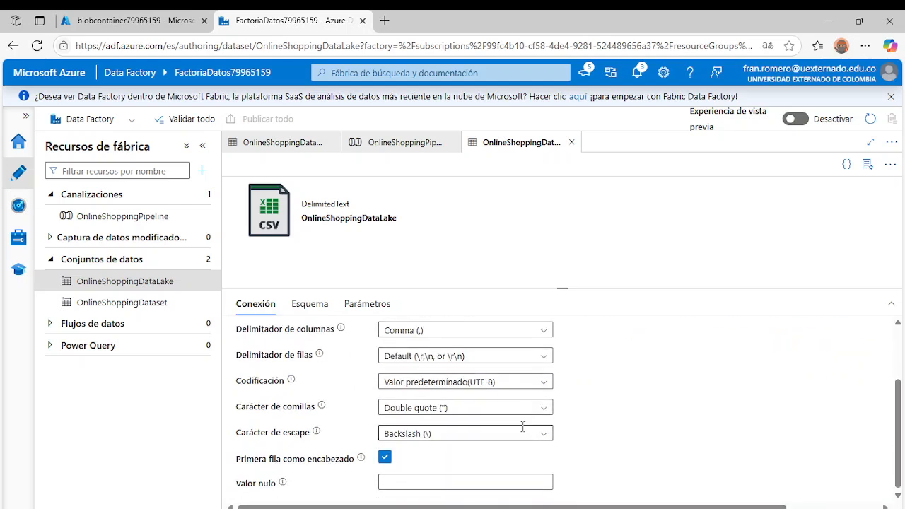
- Open OnlineShoppingPipeline and its description field, check OnlineShopData.csv in the Azure portal container, and return to Data Factory
{"action": "left_click", "coordinate": [111, 220]}
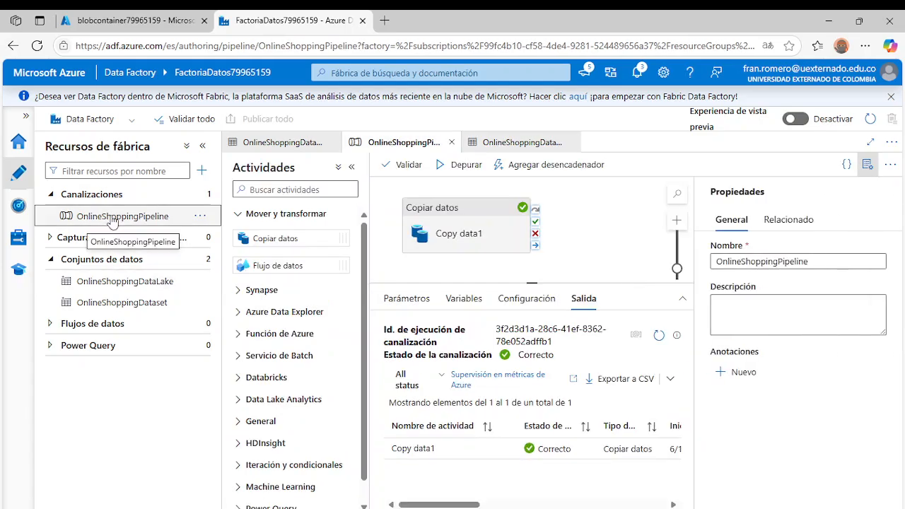
{"action": "left_click", "coordinate": [749, 309]}
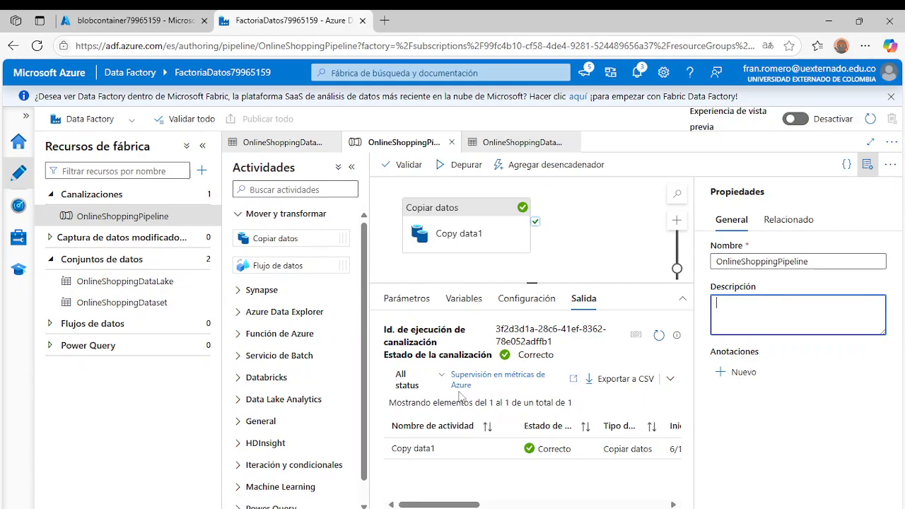
{"action": "left_click", "coordinate": [154, 21]}
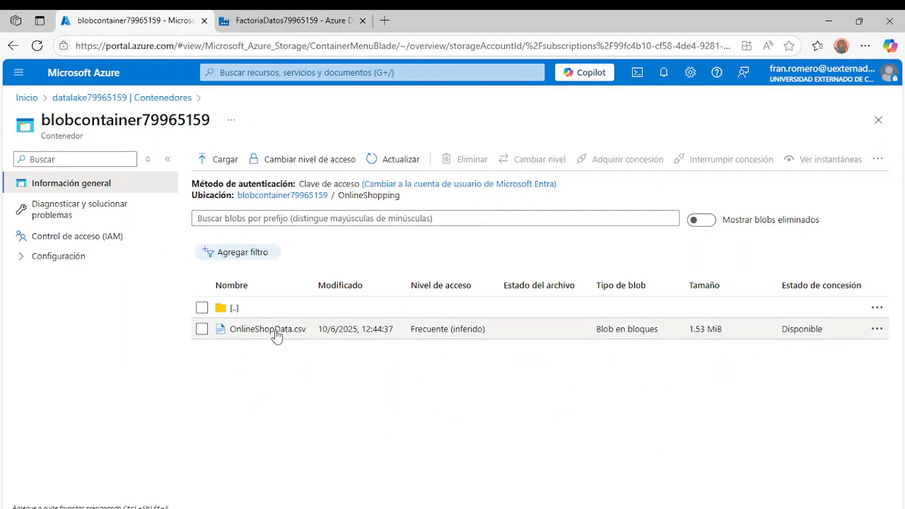
{"action": "key", "text": "alt+Tab"}
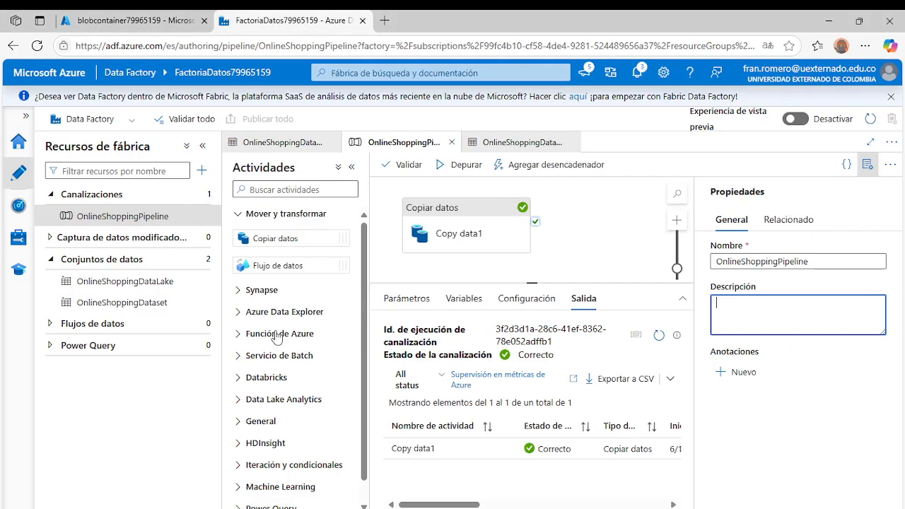